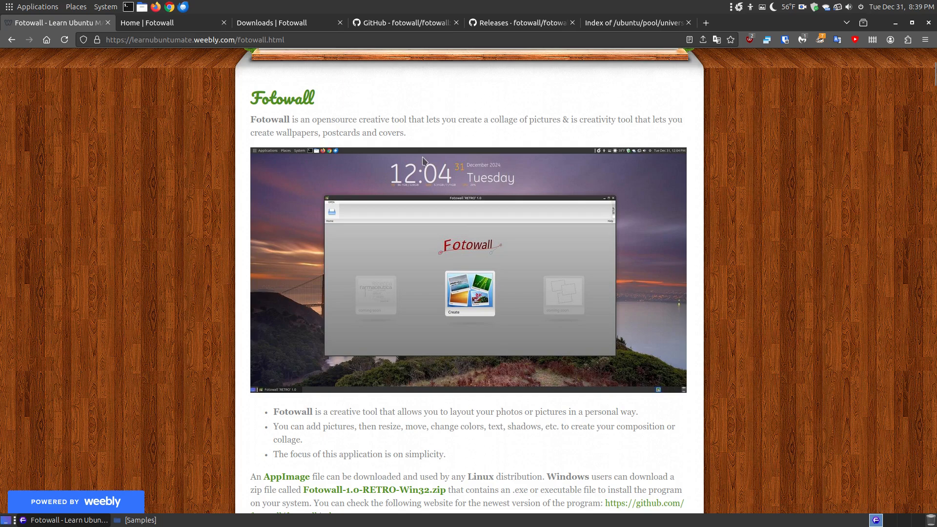
- Review the Fotowall introduction on the Learn Ubuntu MATE page and the Fotowall 1.0 release page on GitHub
scroll(482, 232, "down", 3)
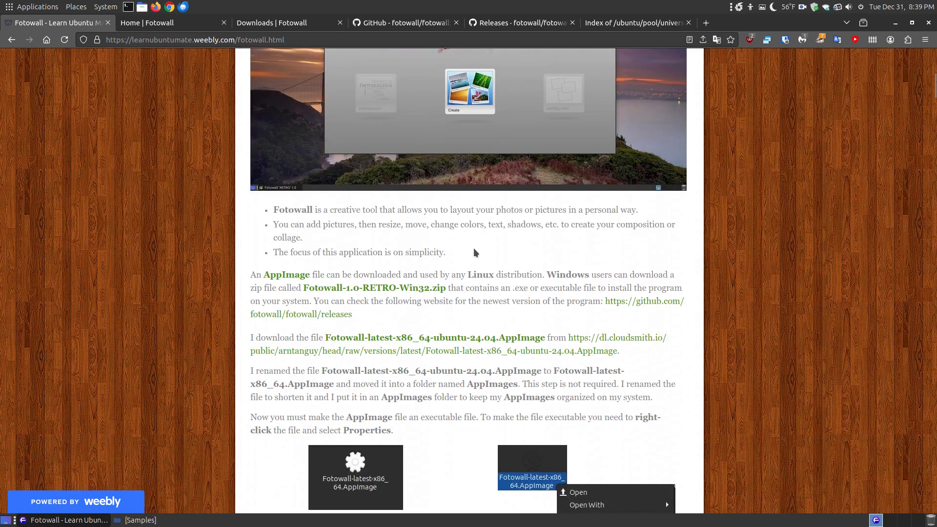
scroll(473, 247, "up", 3)
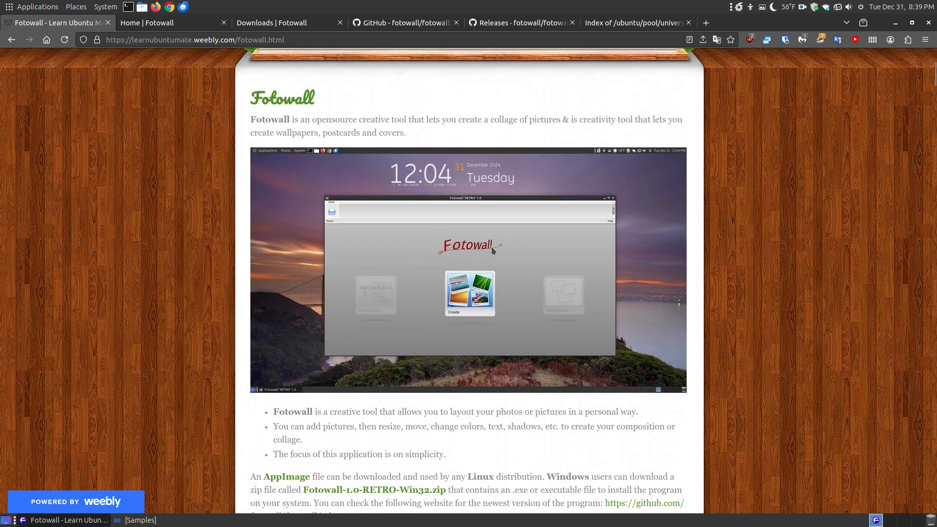
scroll(491, 249, "down", 5)
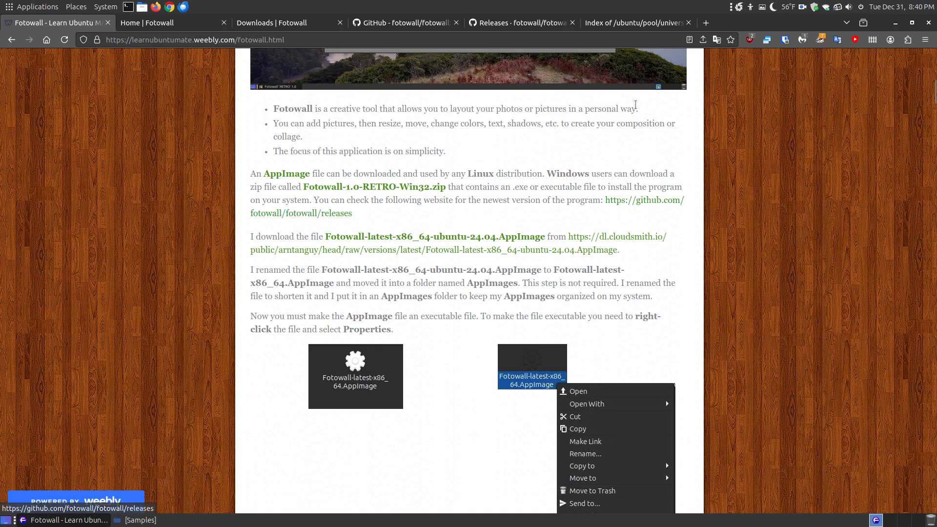
left_click(537, 30)
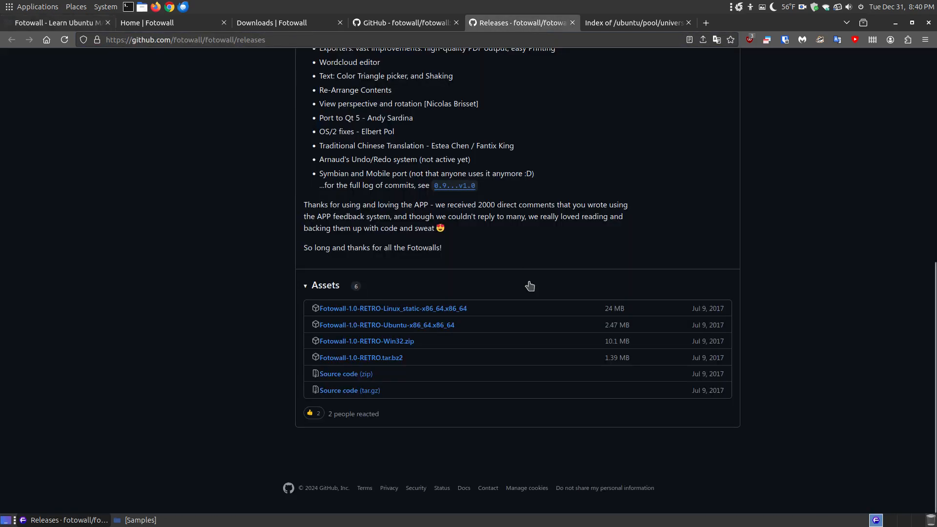
scroll(524, 287, "up", 10)
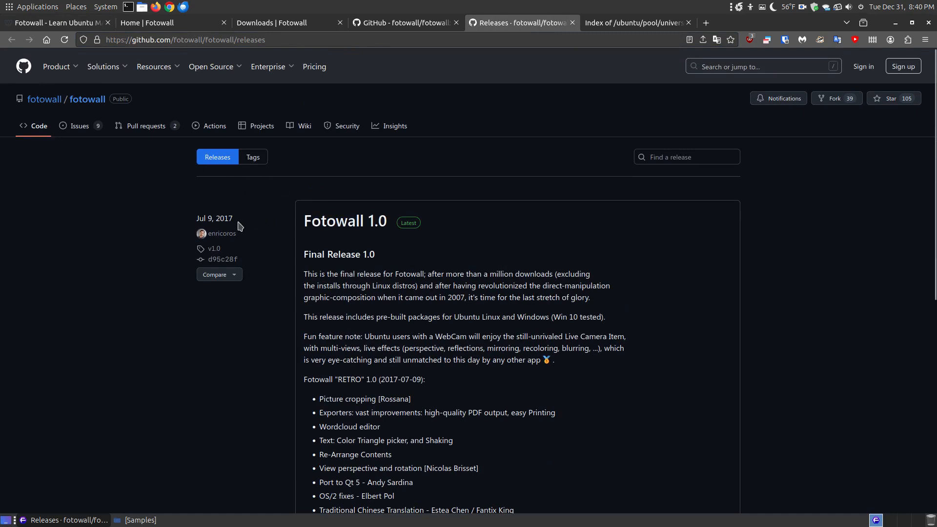
- Examine the installation instructions and AppImage download links in the Fotowall GitHub repository's README
left_click(376, 23)
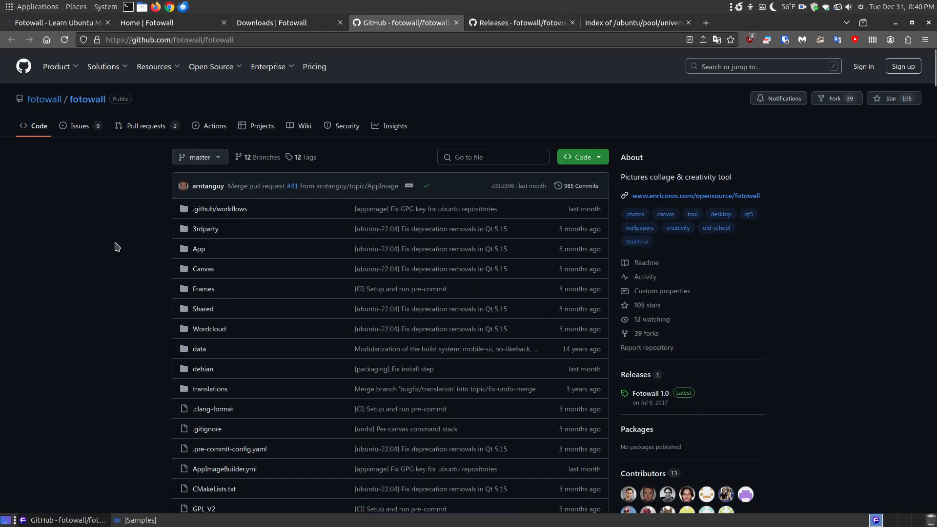
scroll(117, 250, "down", 3)
scroll(117, 249, "down", 10)
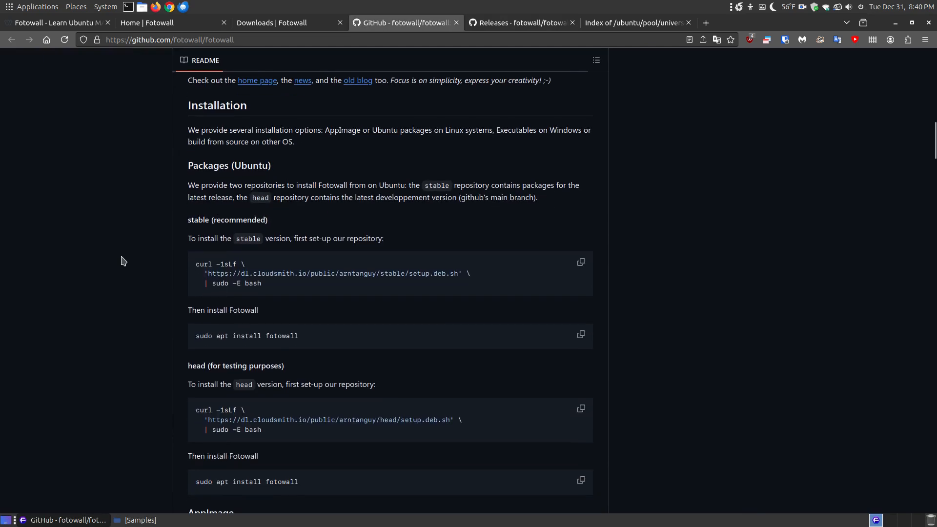
scroll(123, 262, "down", 3)
scroll(123, 263, "up", 7)
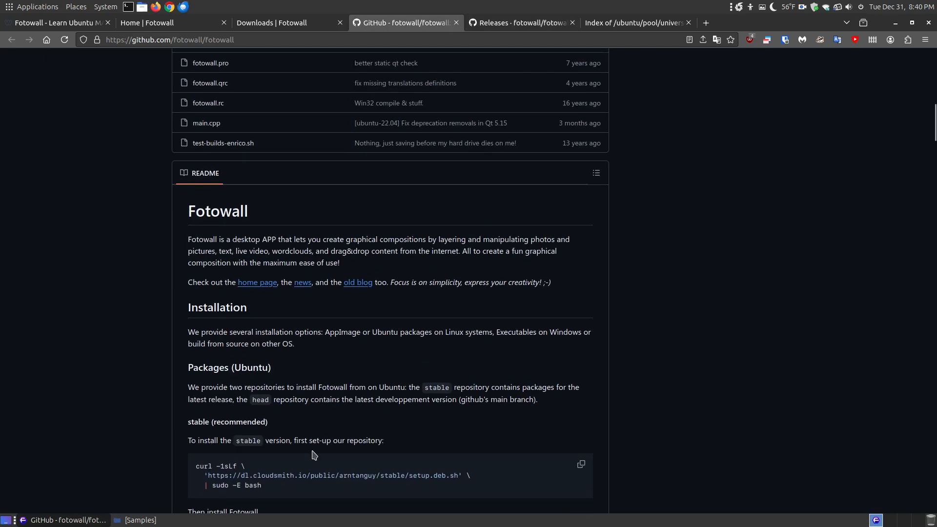
scroll(315, 452, "down", 6)
scroll(259, 340, "down", 8)
scroll(222, 329, "up", 4)
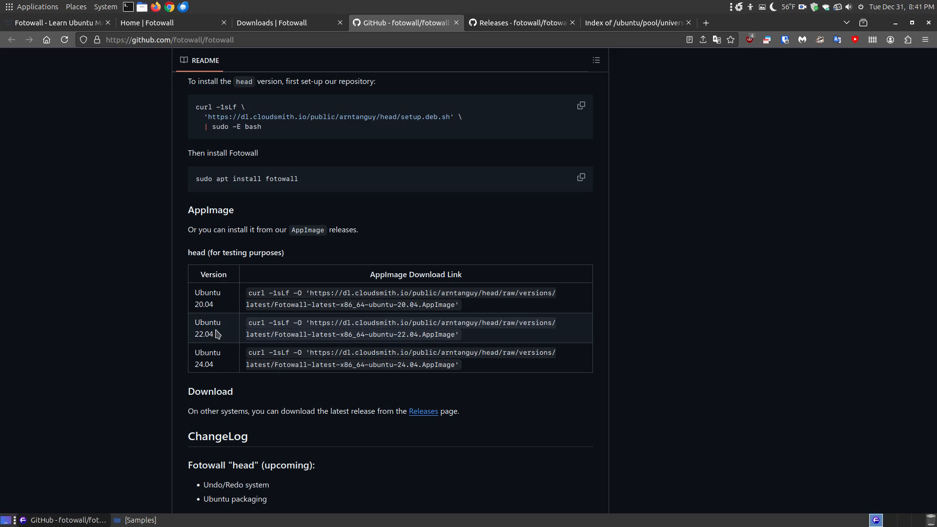
- Copy the Ubuntu 24.04 AppImage download URL from the README's AppImage table
left_click_drag(453, 335, 248, 322)
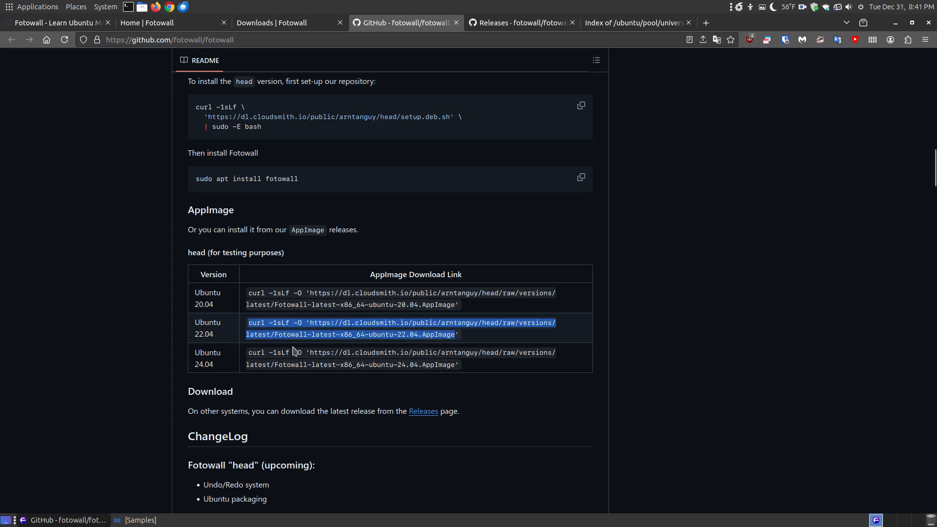
left_click(221, 365)
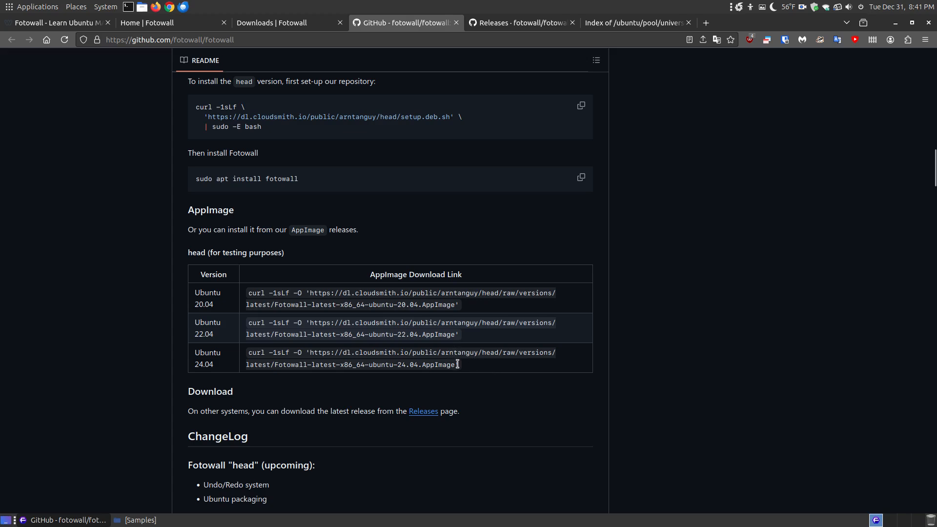
left_click_drag(456, 365, 313, 352)
right_click(324, 350)
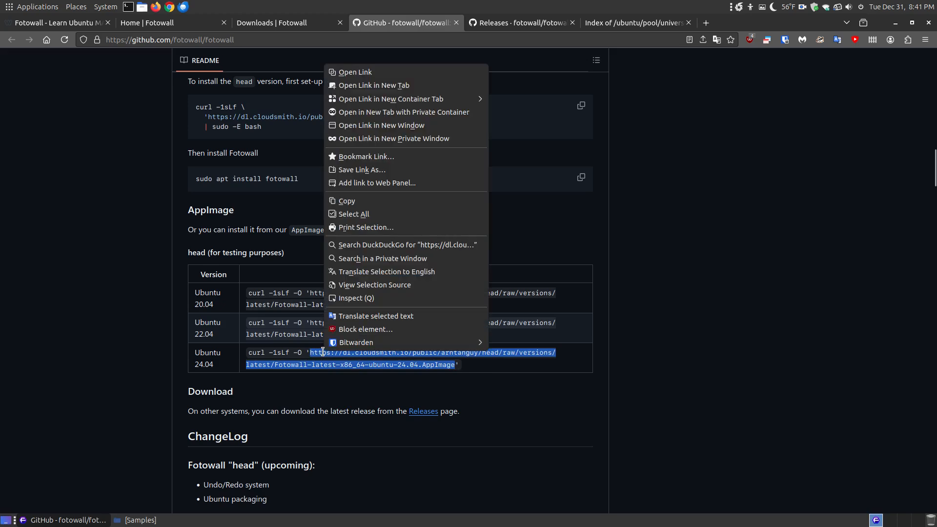
left_click(355, 202)
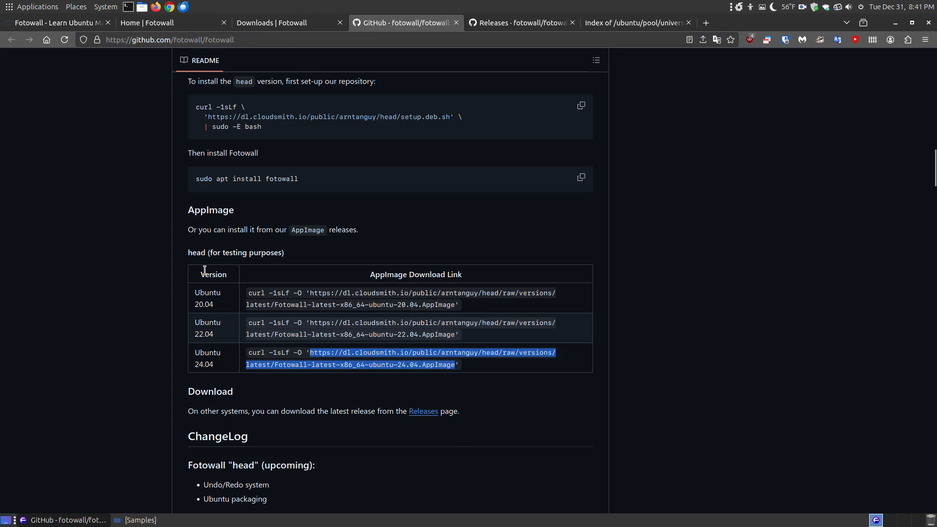
- Compare the tutorial's AppImage download and renaming instructions with the GitHub releases page and README links
left_click(53, 22)
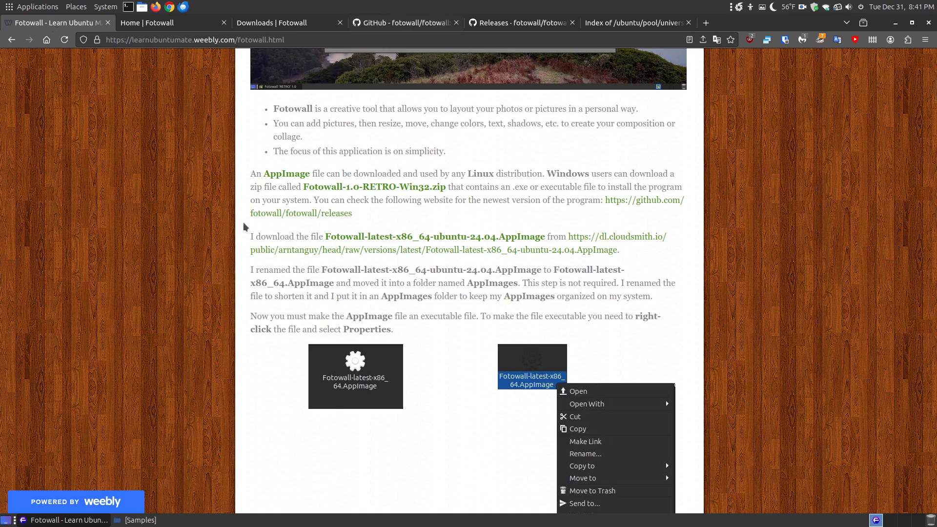
scroll(416, 213, "down", 4)
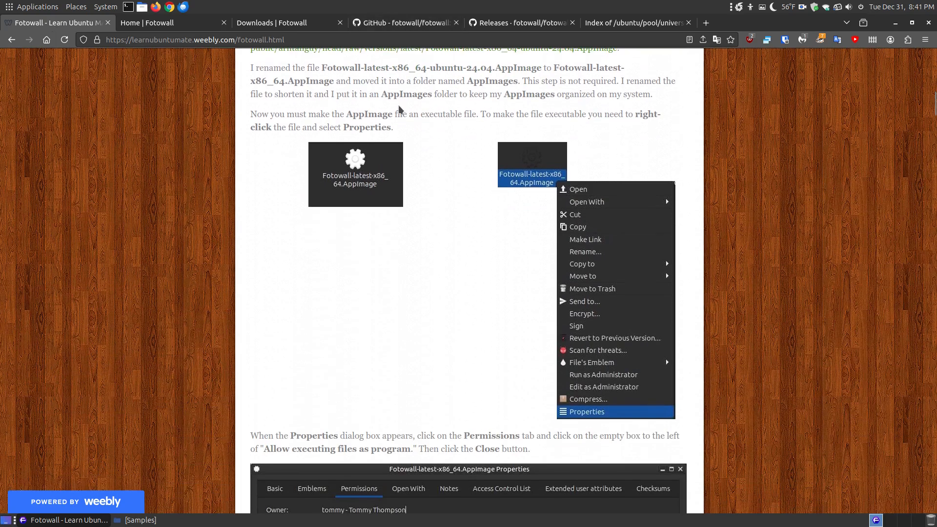
left_click(497, 25)
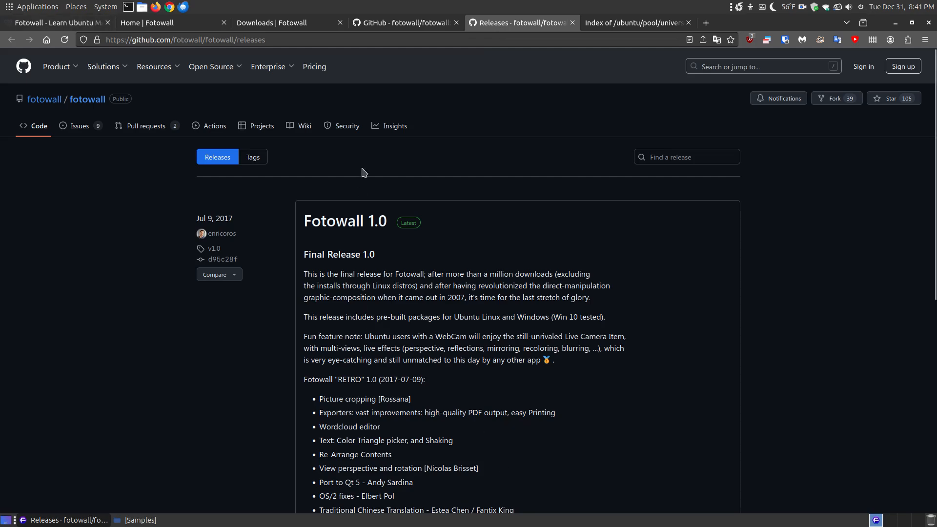
left_click(407, 23)
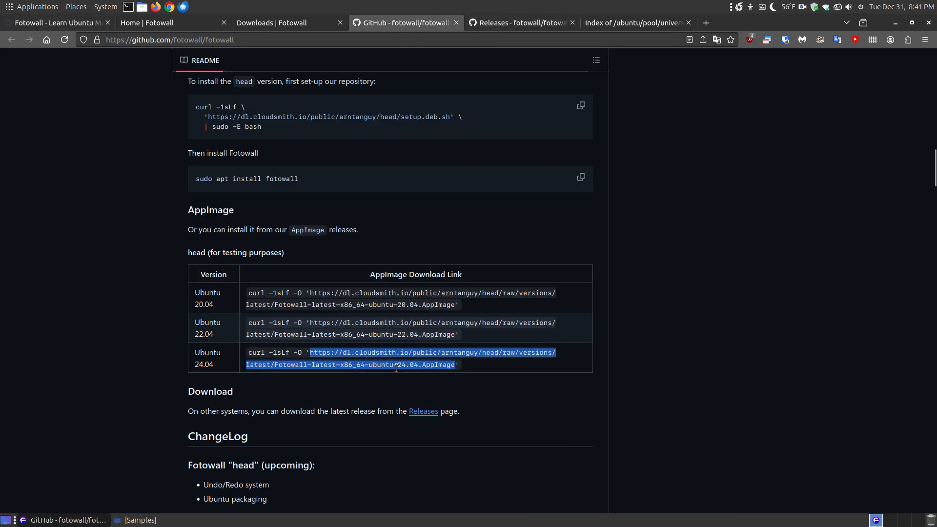
left_click(72, 24)
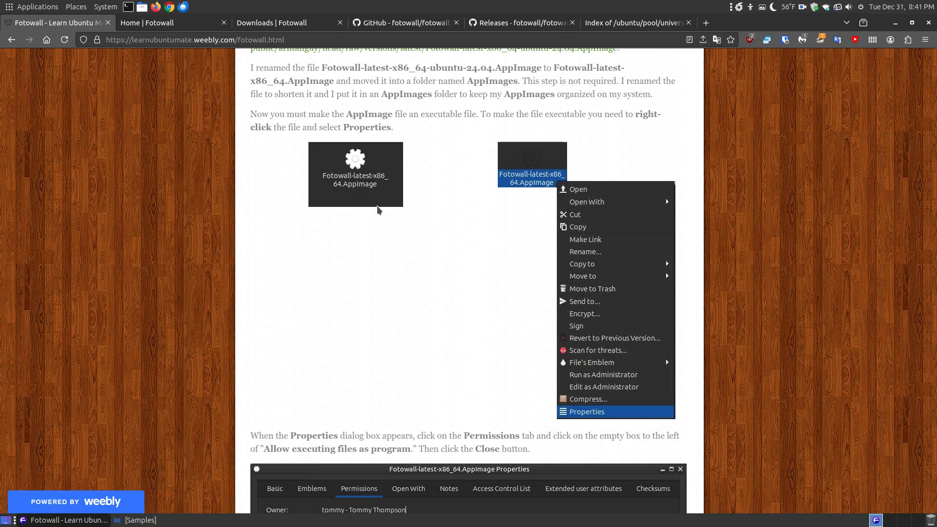
- Examine the tutorial's instructions for making the AppImage executable through its Properties permissions
scroll(381, 215, "down", 4)
scroll(382, 217, "up", 2)
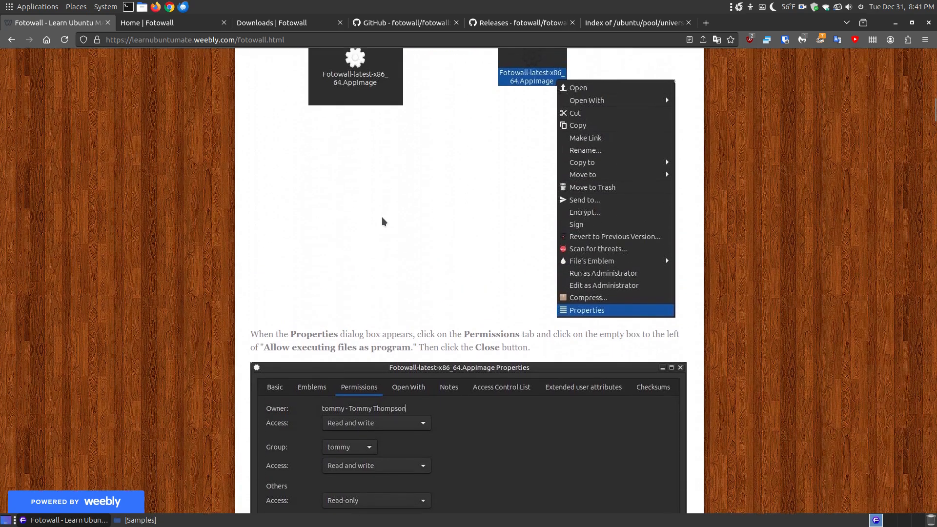
scroll(381, 220, "up", 4)
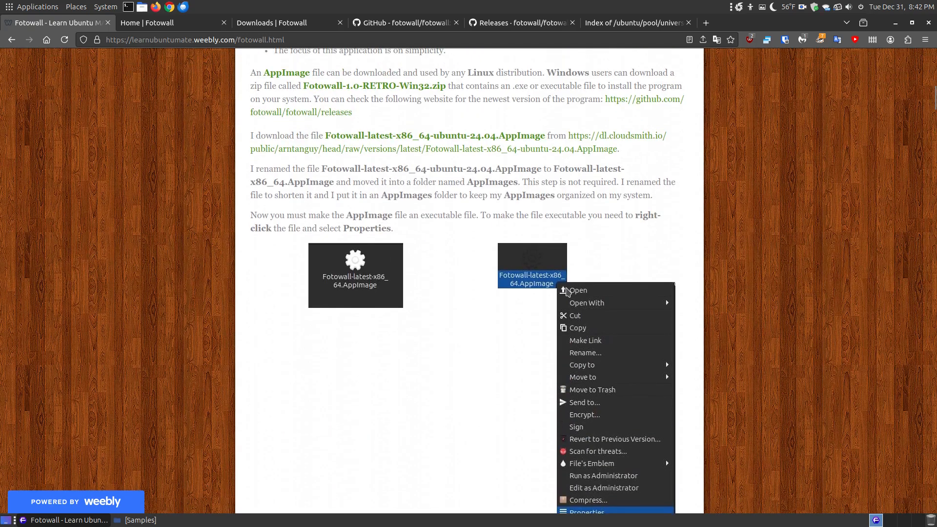
scroll(568, 293, "down", 2)
scroll(624, 391, "down", 2)
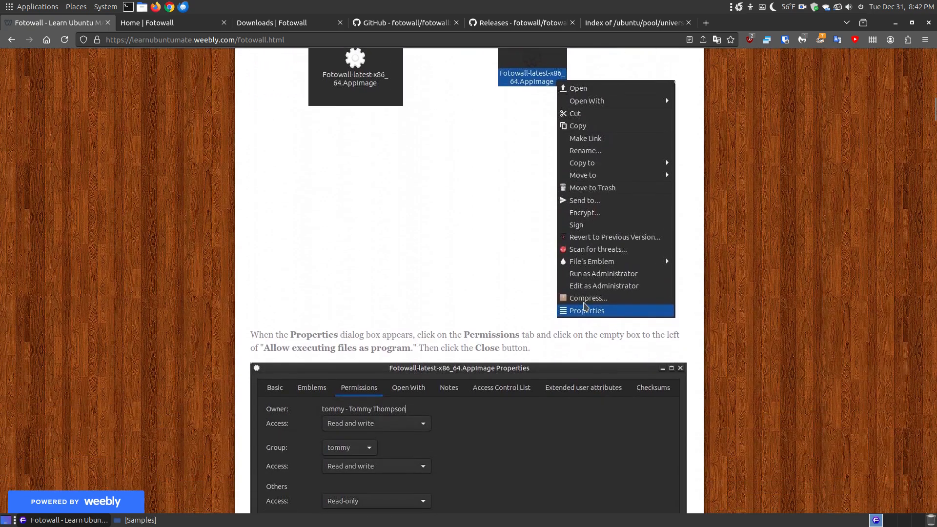
scroll(509, 352, "down", 1)
scroll(514, 361, "down", 3)
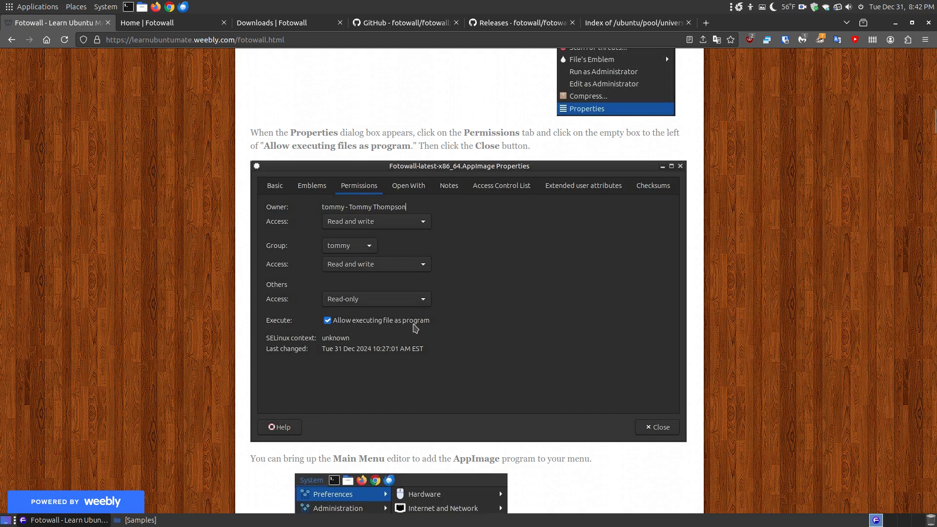
- Examine the tutorial's instructions for adding Fotowall to the Main Menu, including the Create Launcher command
scroll(674, 413, "down", 5)
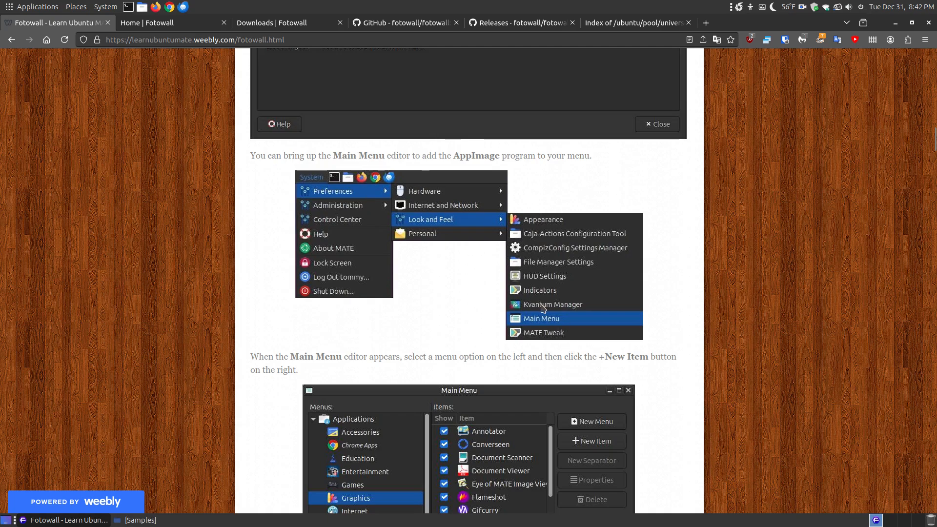
scroll(543, 307, "down", 4)
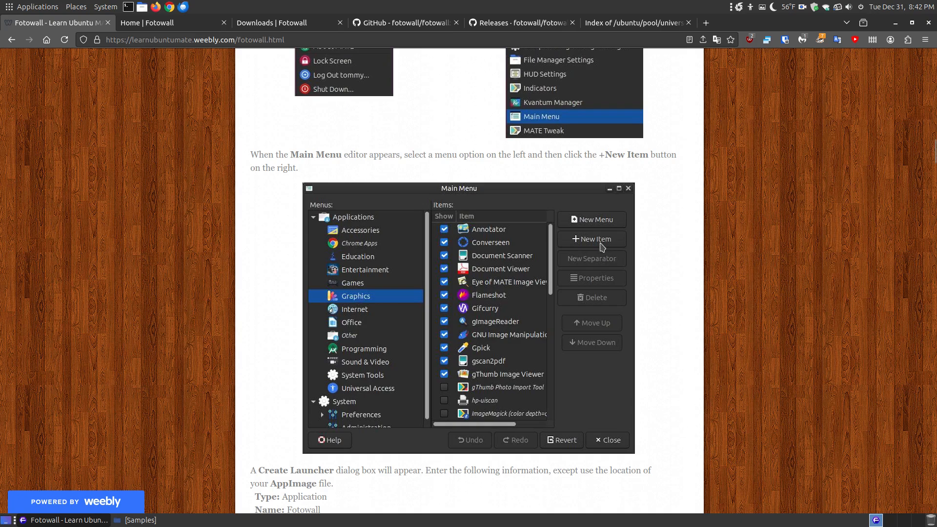
scroll(604, 278, "down", 6)
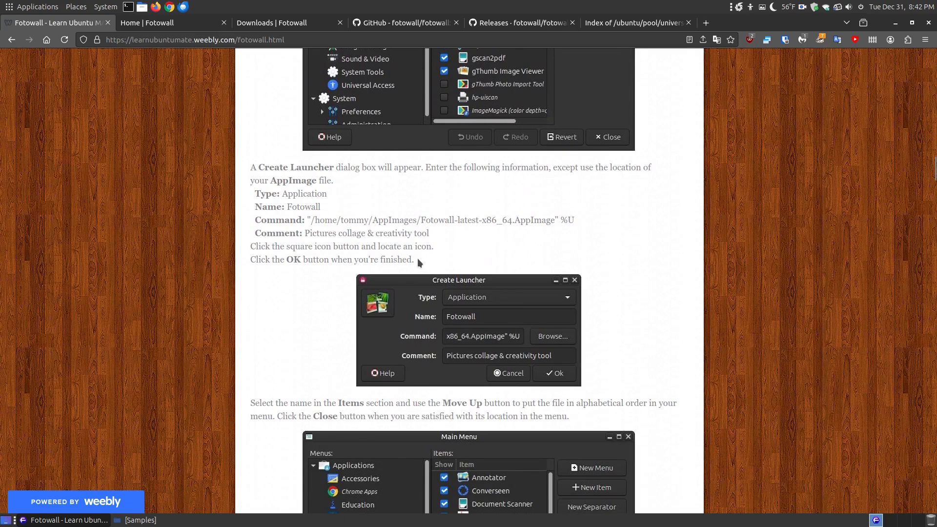
left_click_drag(576, 218, 306, 219)
left_click(552, 218)
left_click(450, 228)
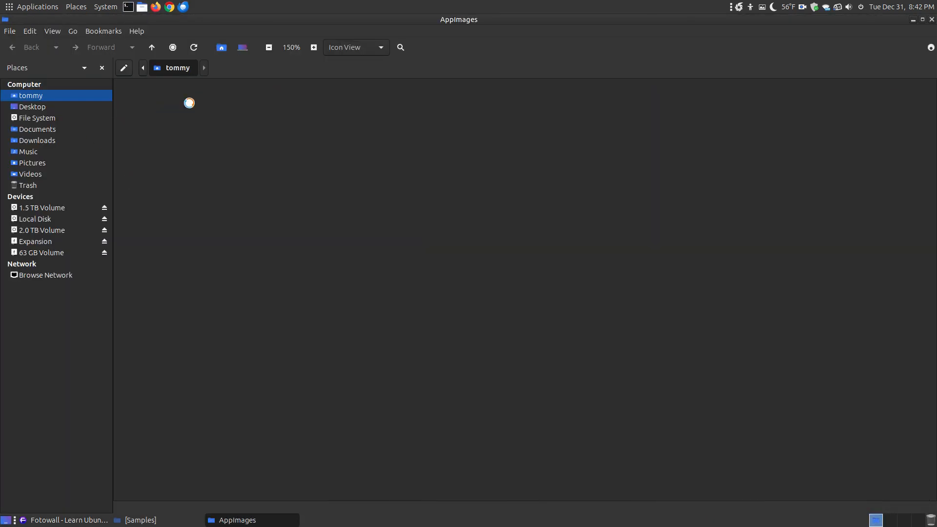
- Open the AppImages folder in the file manager and check the execute permission in the properties of Fotowall-latest-x86_64.AppImage
double_click(189, 103)
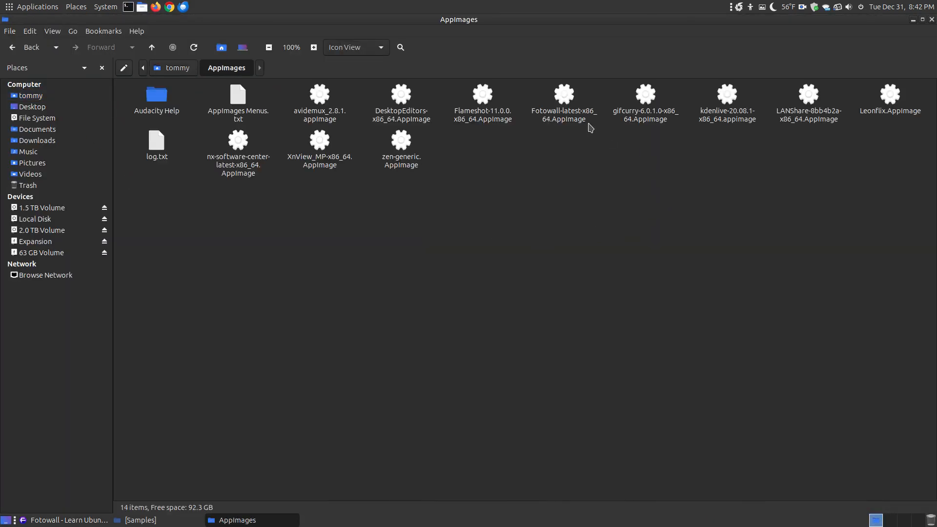
left_click(564, 96)
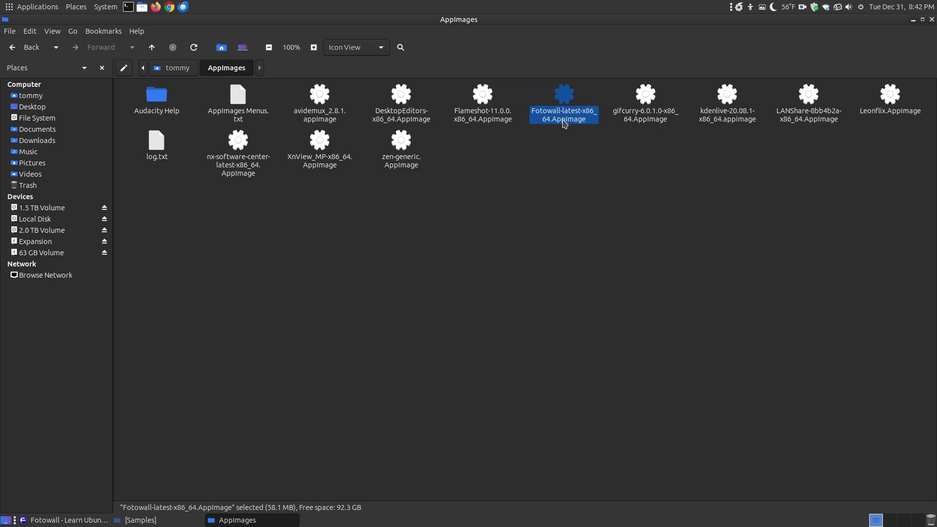
right_click(566, 124)
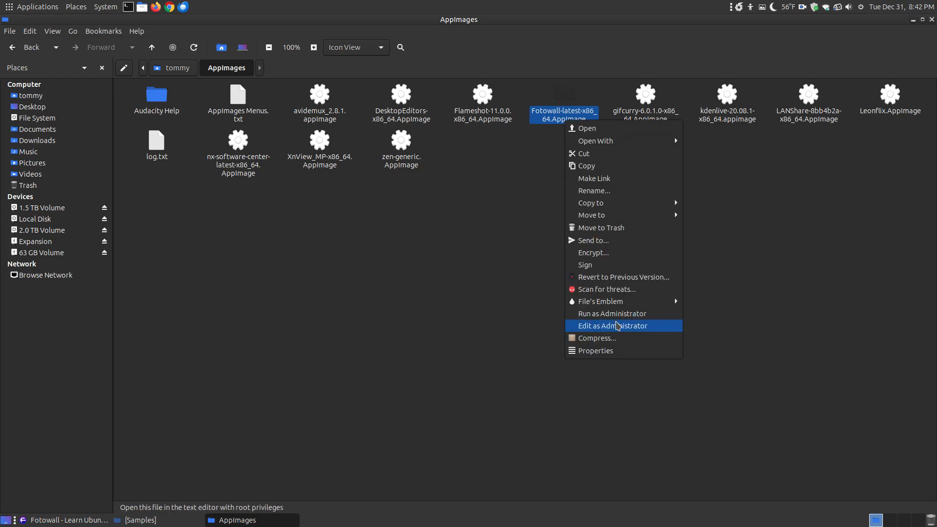
left_click(623, 350)
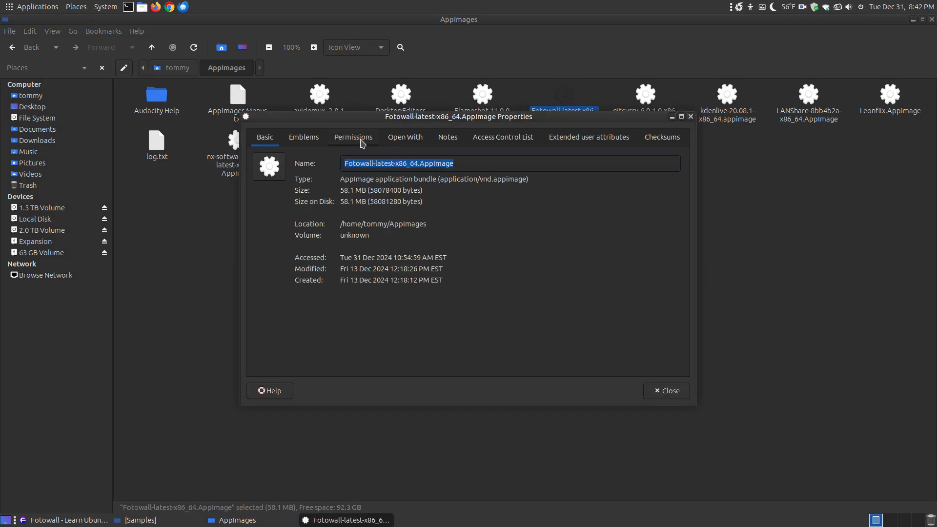
left_click(359, 142)
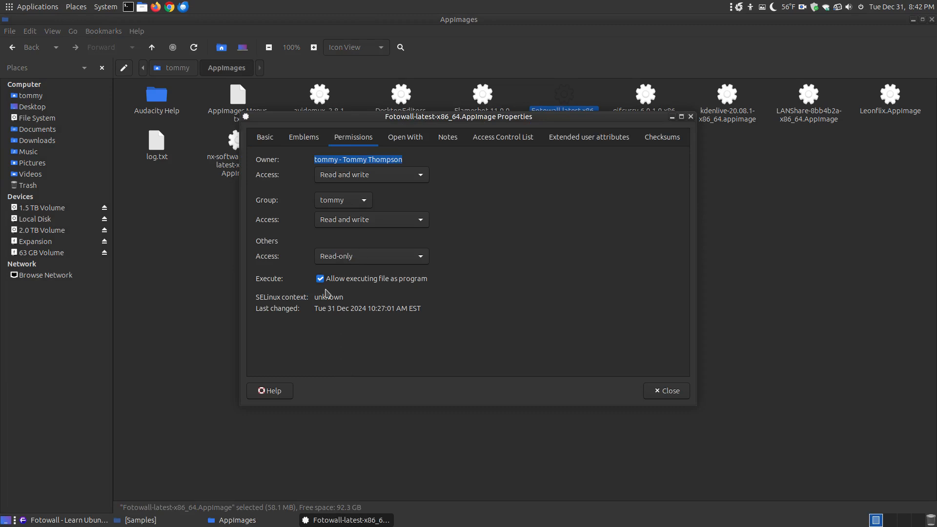
left_click(659, 393)
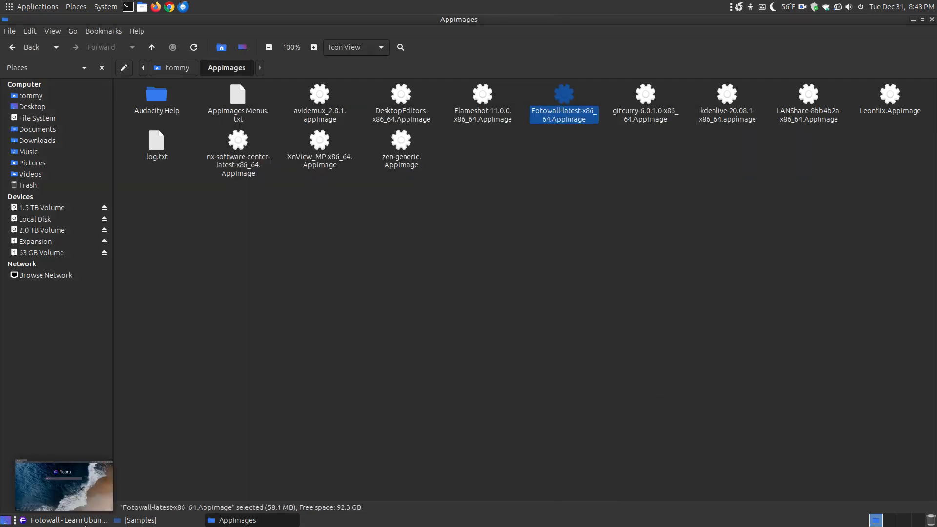
- Check the downloadable assets of the Fotowall 1.0 release in the browser and bring up the Samples folder in the file manager
left_click(68, 519)
left_click(521, 23)
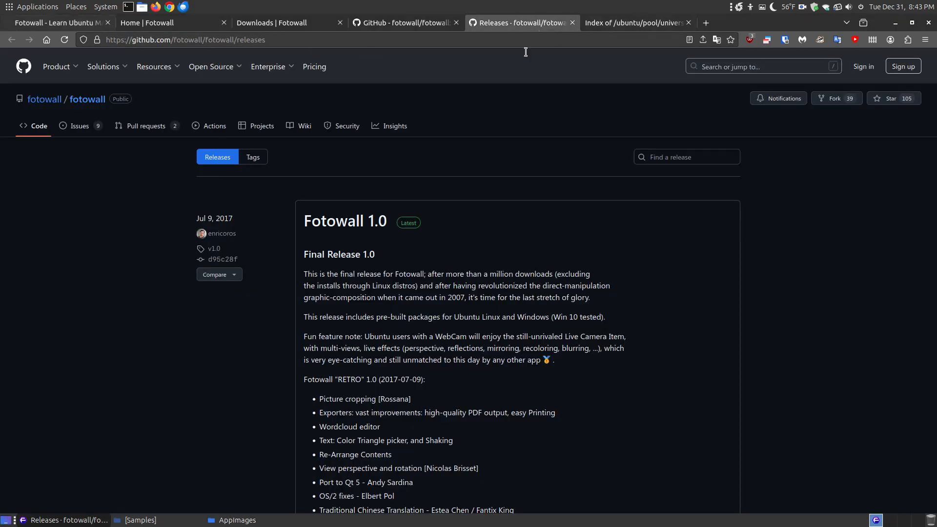
scroll(556, 293, "down", 10)
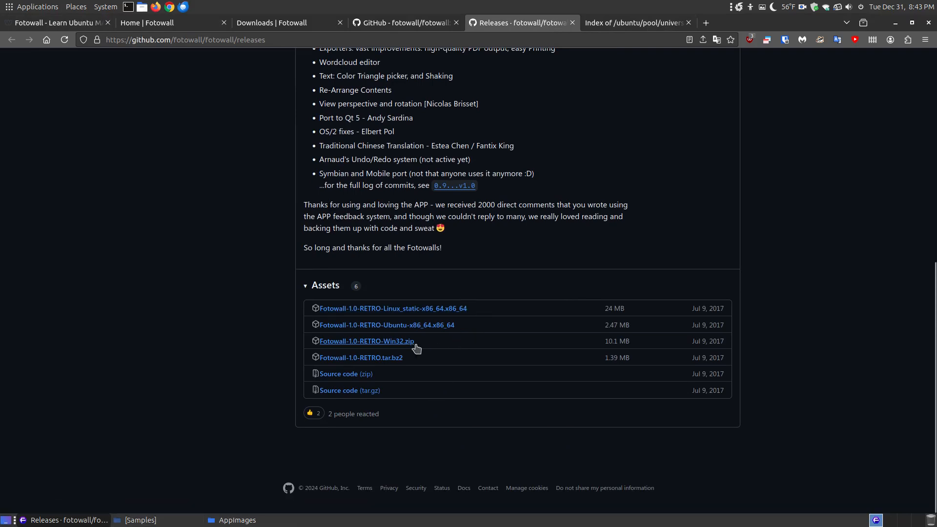
left_click(179, 525)
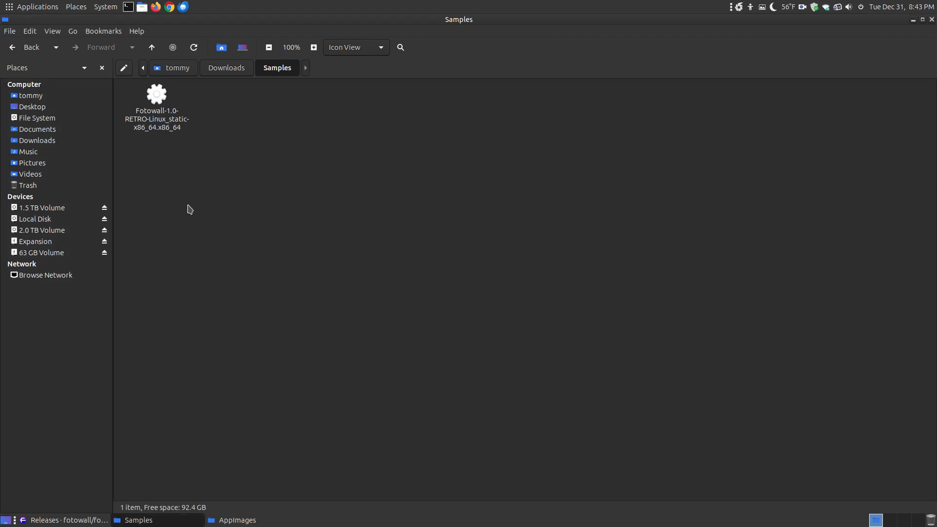
- Check the execute permission in the properties of Fotowall-1.0-RETRO-Linux_static-x86_64.x86_64
left_click(171, 120)
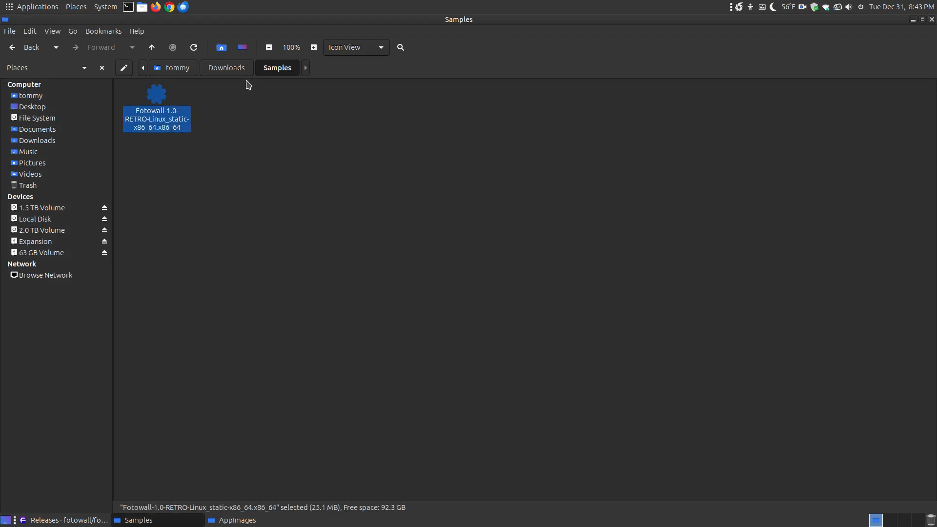
right_click(153, 130)
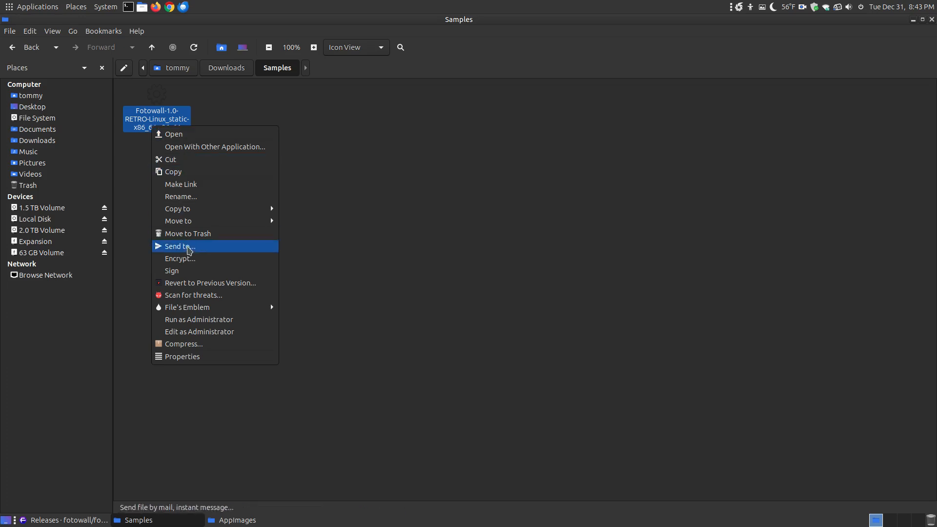
left_click(212, 358)
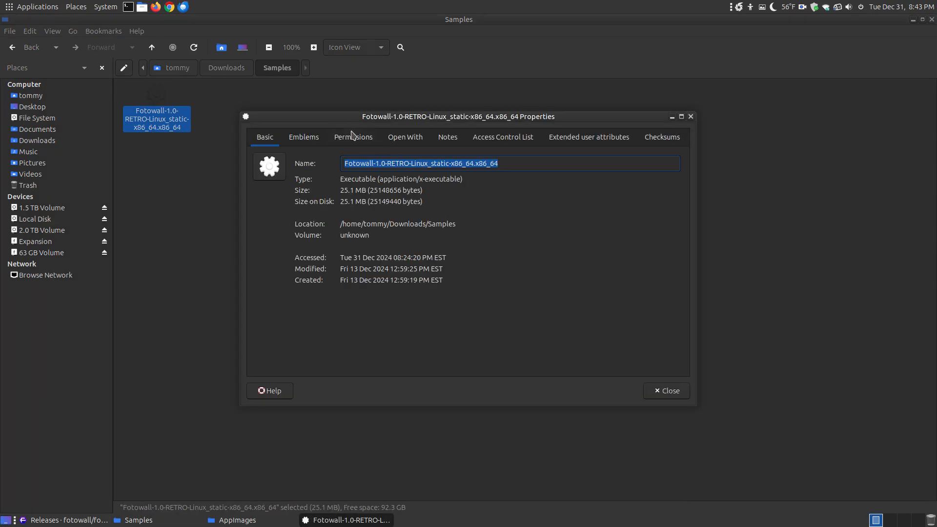
left_click(353, 137)
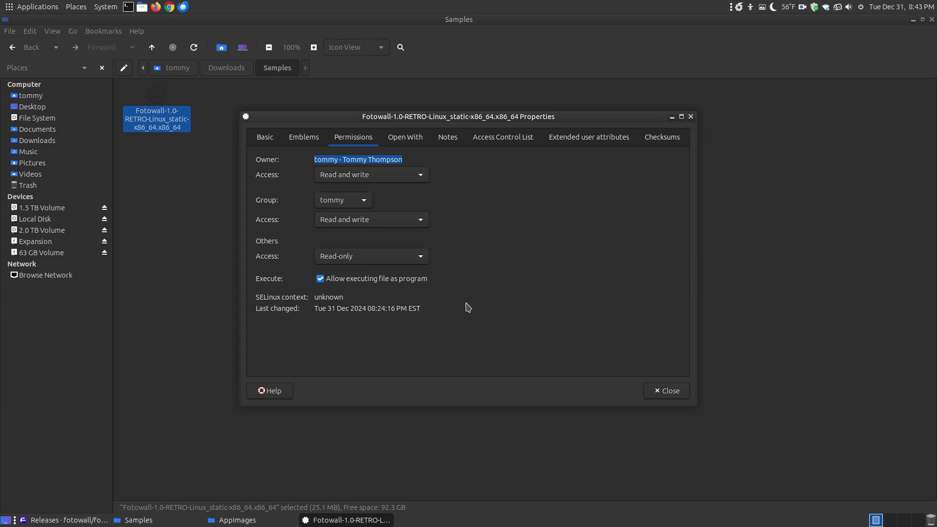
left_click(660, 392)
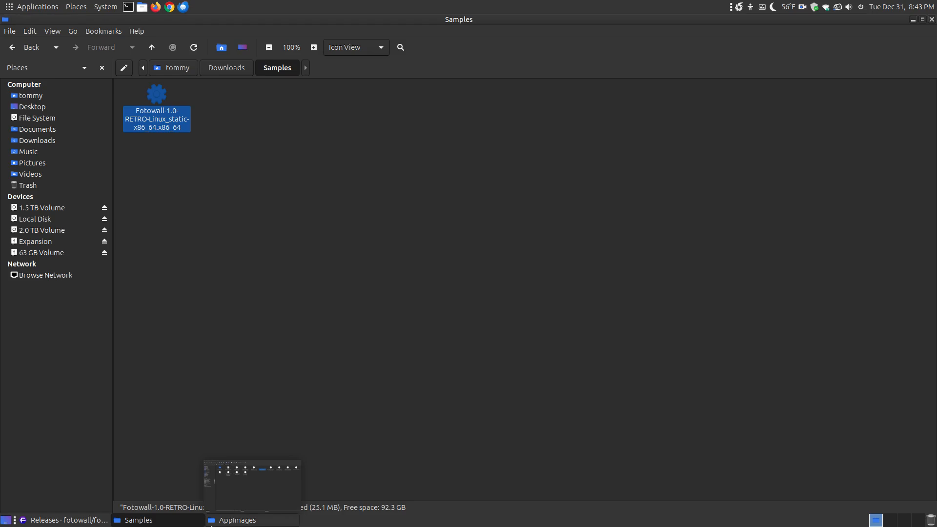
- Launch Fotowall from both the AppImage and the Linux static file, compare the two program windows and close them
left_click(238, 520)
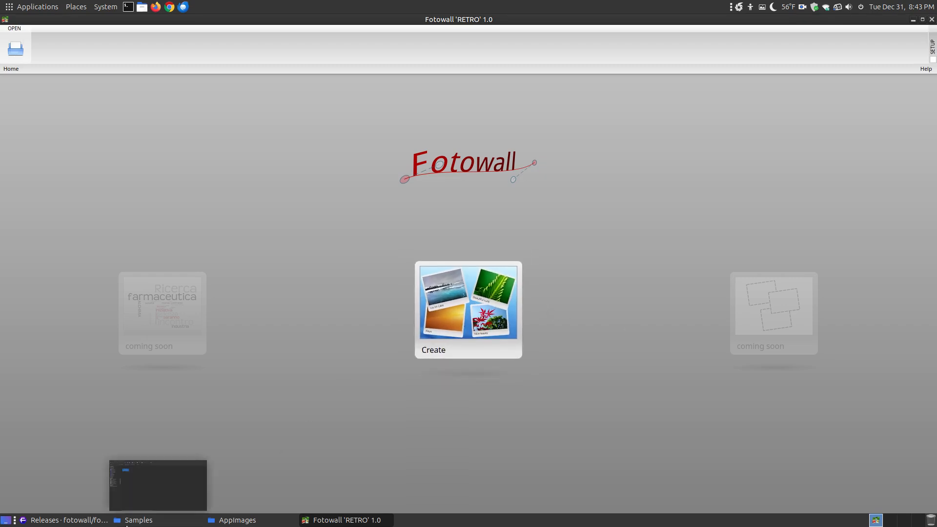
left_click(146, 520)
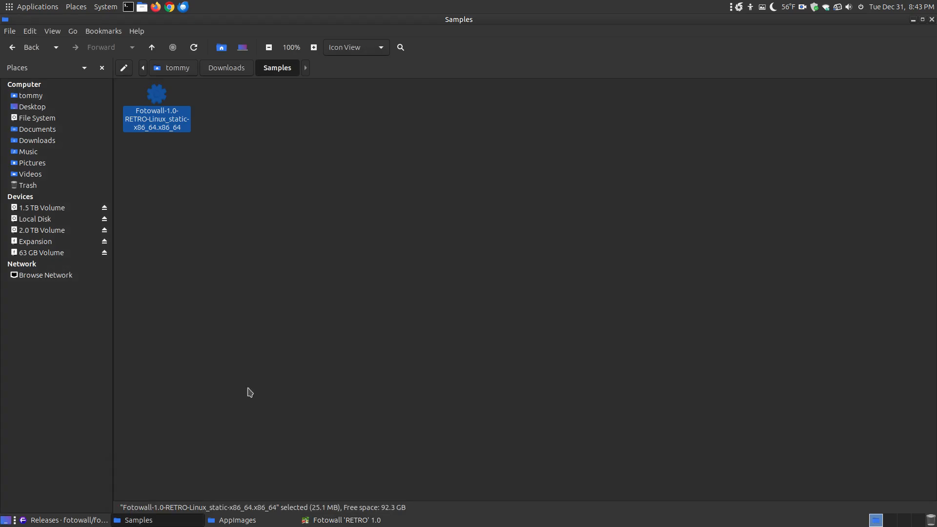
double_click(163, 115)
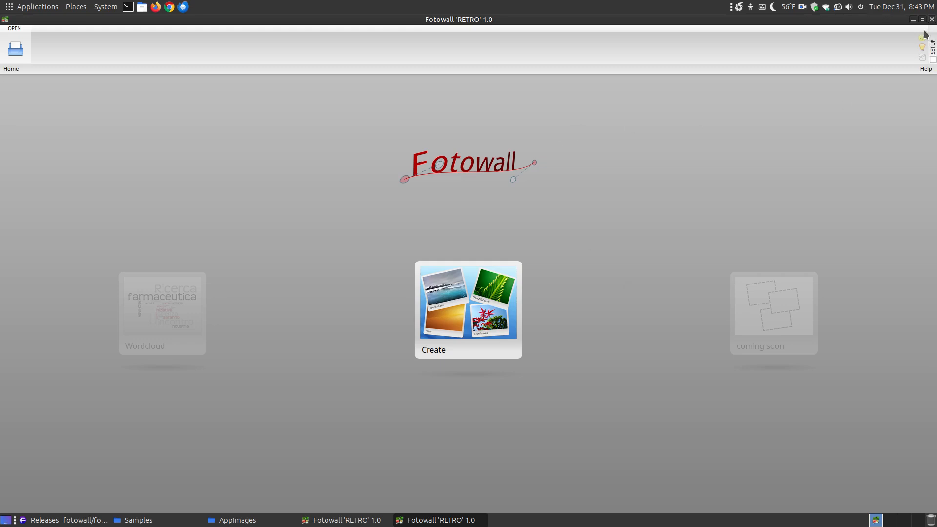
mouse_move(390, 524)
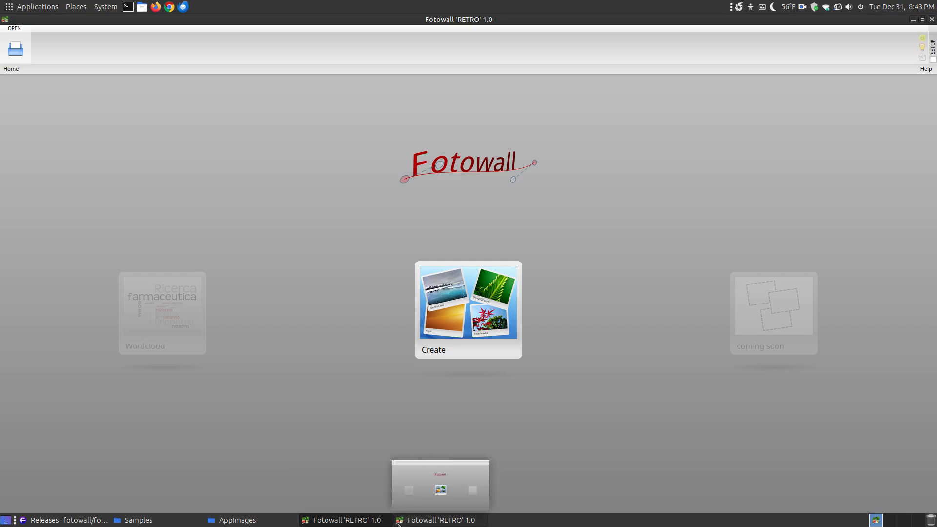
left_click(473, 519)
mouse_move(934, 59)
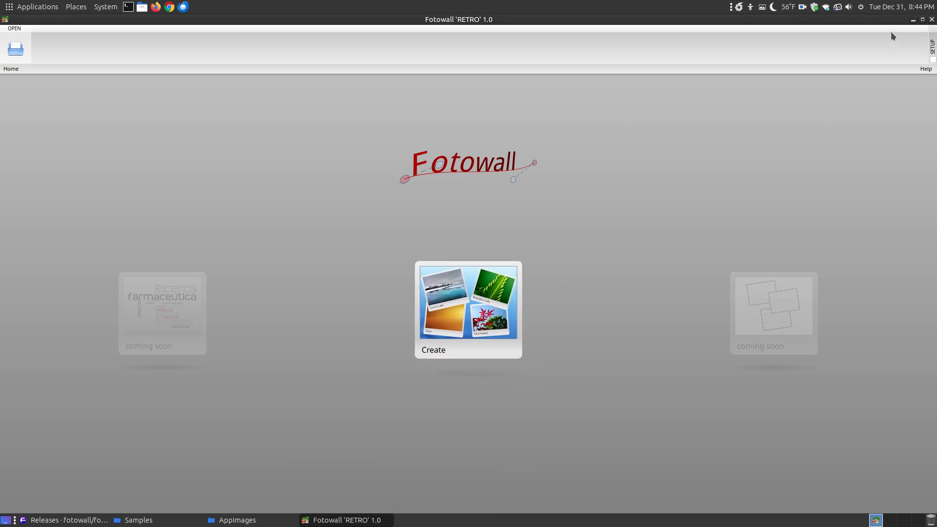
left_click(931, 19)
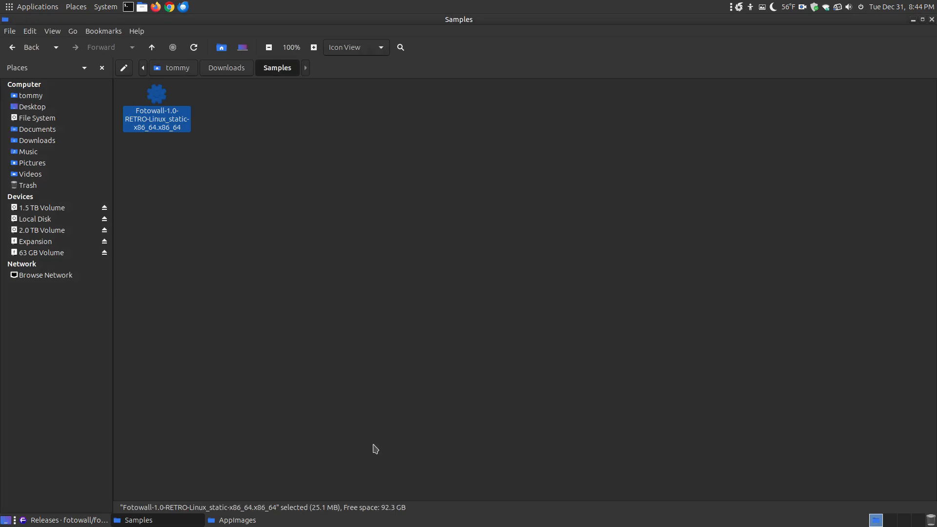
- Close the AppImages and Samples folder windows in the file manager
left_click(283, 519)
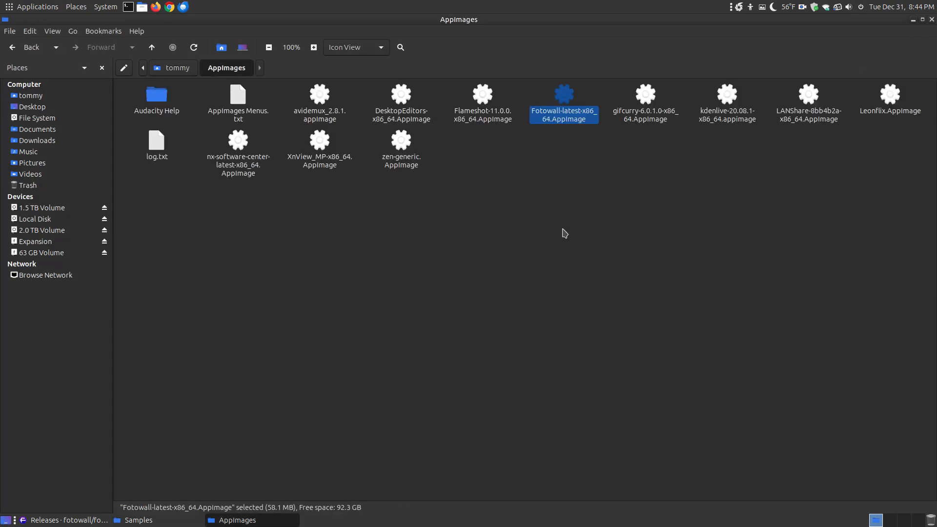
left_click(931, 19)
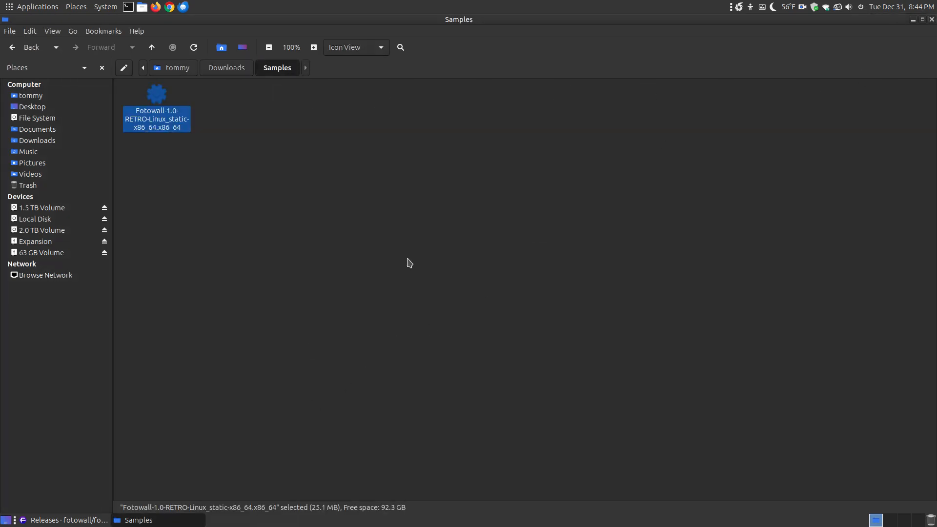
left_click(932, 20)
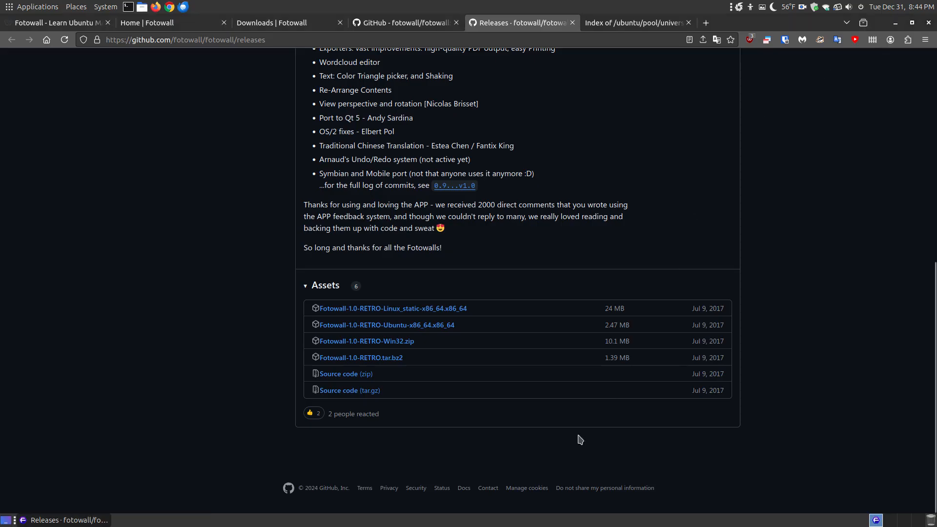
- Return to the Fotowall tutorial page and highlight the AppImage's file name and full path in the Create Launcher command
left_click(45, 26)
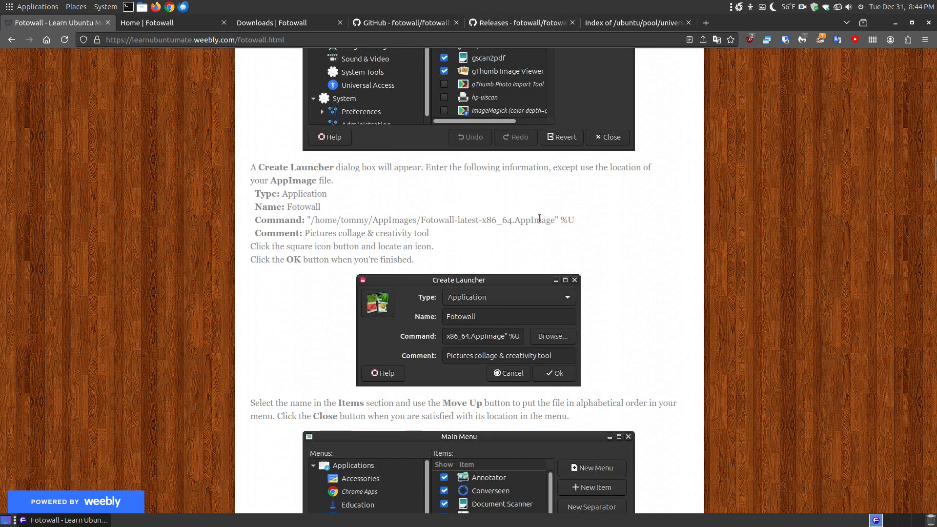
left_click_drag(554, 223, 423, 218)
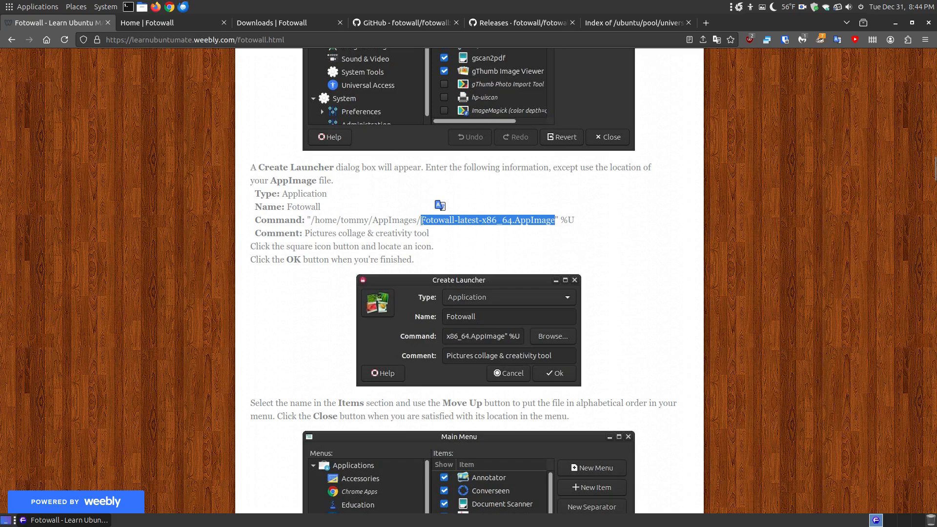
left_click_drag(554, 219, 310, 220)
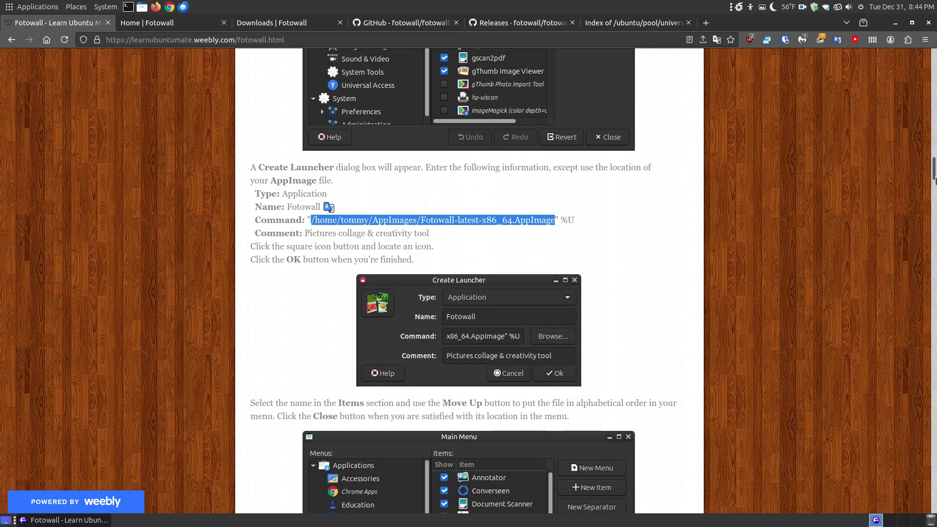
- Examine the tutorial's links and its instructions for ordering Fotowall in the Main Menu and starting it from Graphics
left_click(934, 383)
scroll(467, 365, "down", 20)
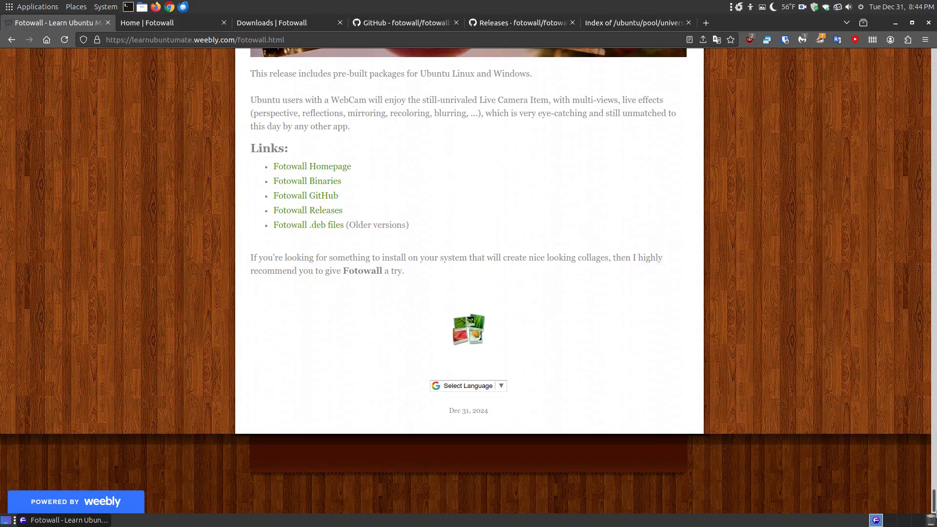
left_click_drag(933, 509, 933, 169)
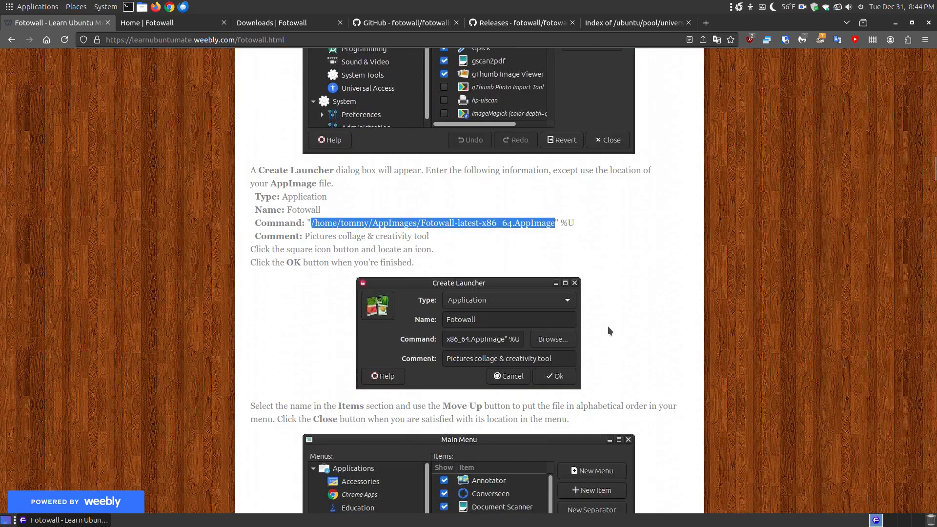
scroll(588, 292, "down", 6)
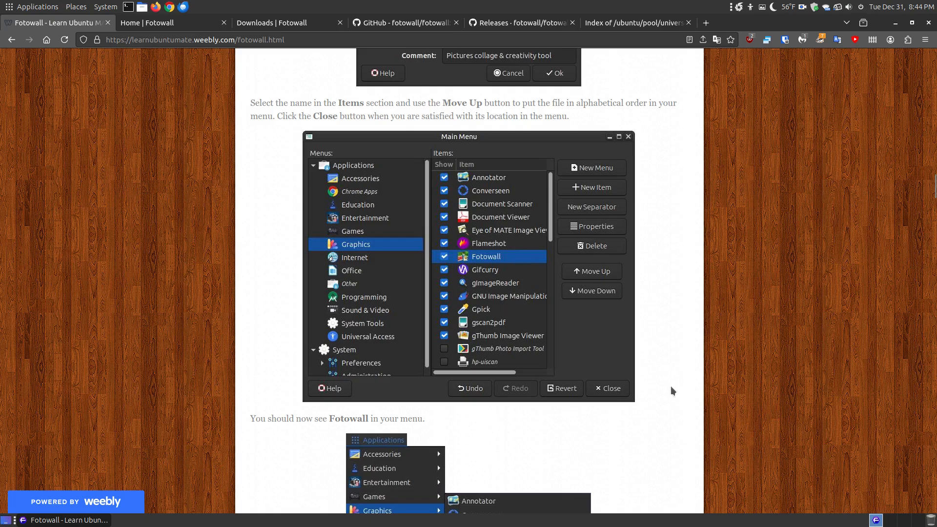
scroll(693, 385, "down", 4)
scroll(695, 387, "down", 2)
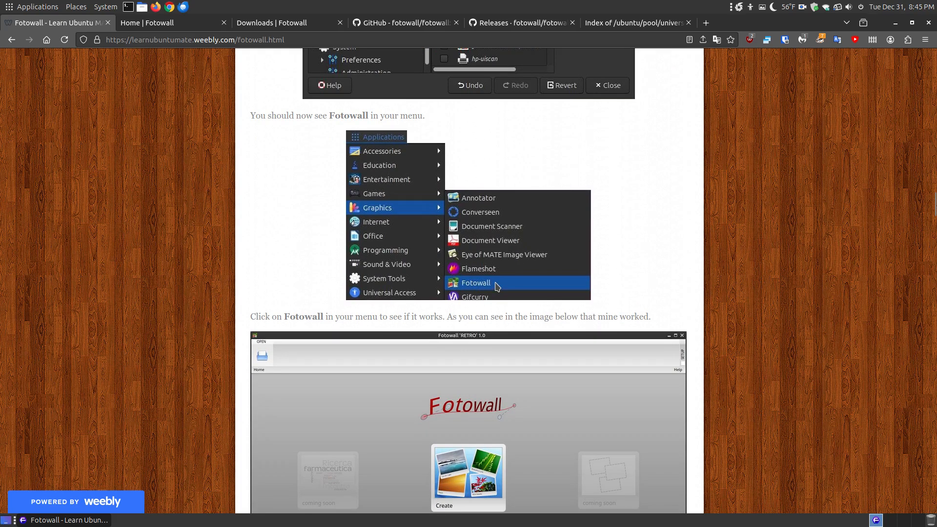
- Minimize the browser, launch Fotowall from the Graphics applications and create a new blank canvas
left_click(895, 23)
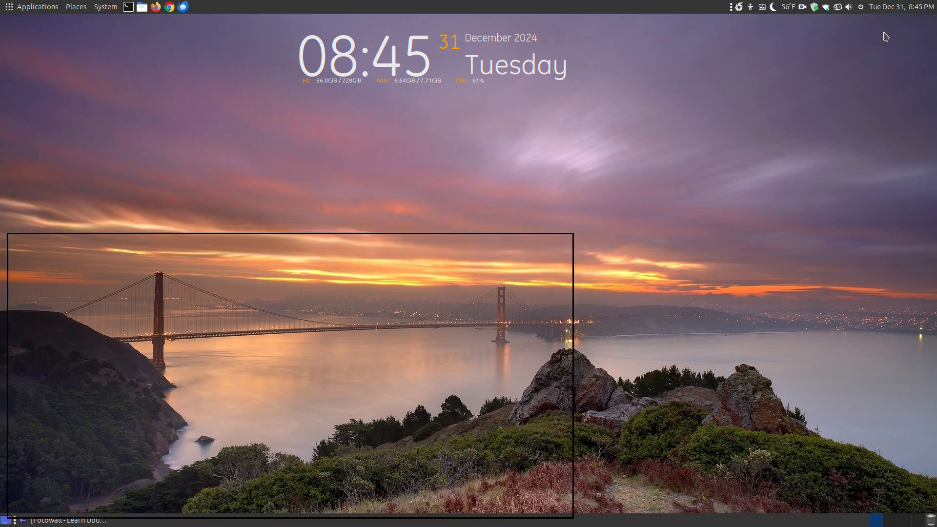
left_click(8, 7)
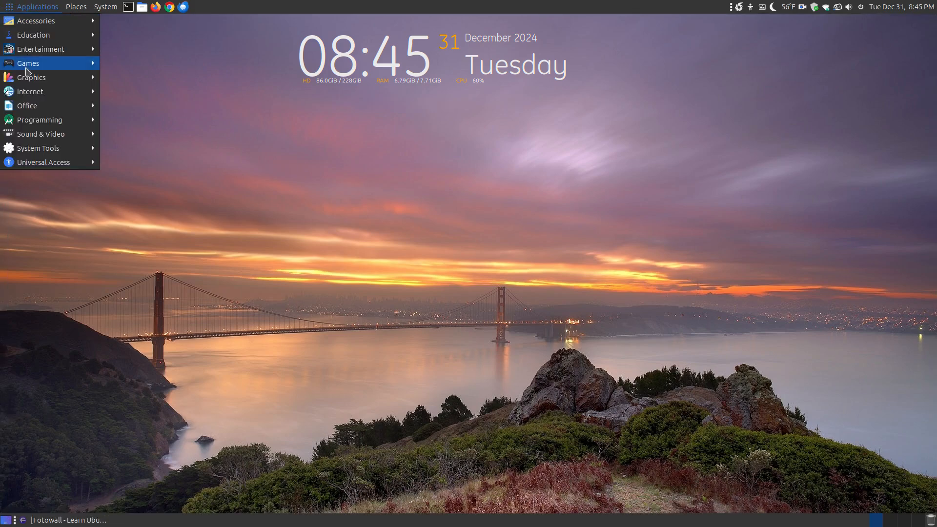
mouse_move(30, 81)
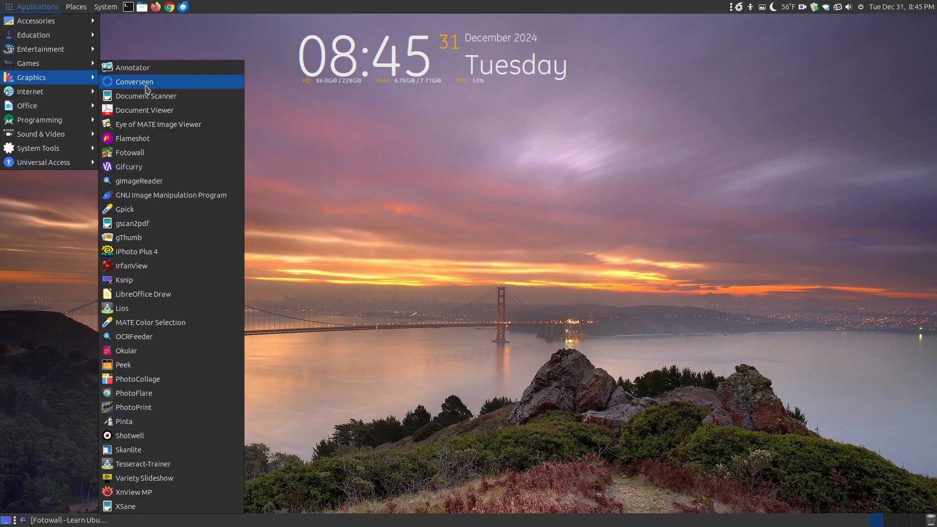
left_click(152, 157)
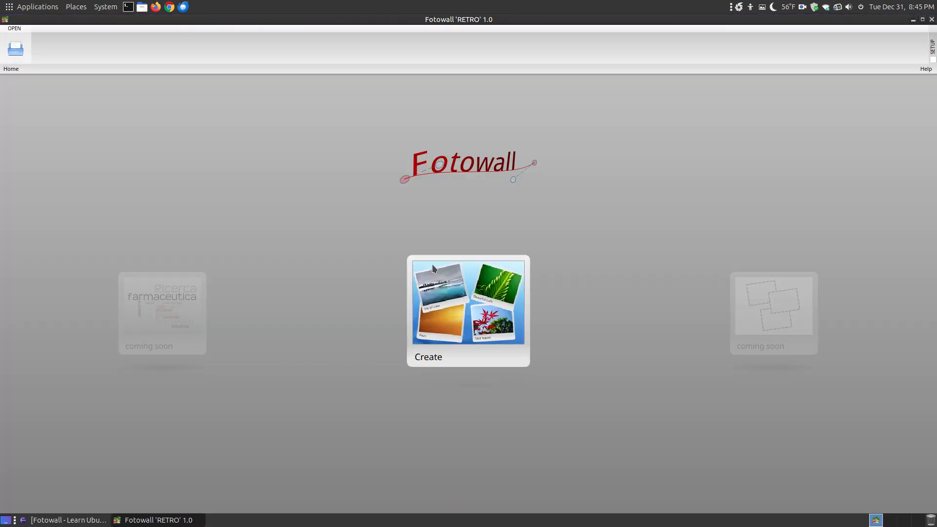
left_click(435, 306)
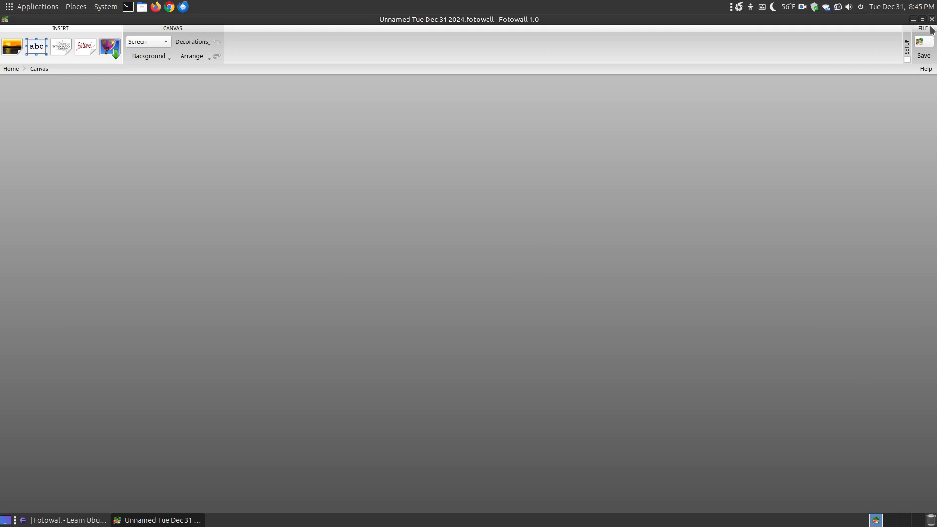
- Open Fotowall's help to read the welcome instructions and return to the canvas
mouse_move(936, 79)
left_click(926, 69)
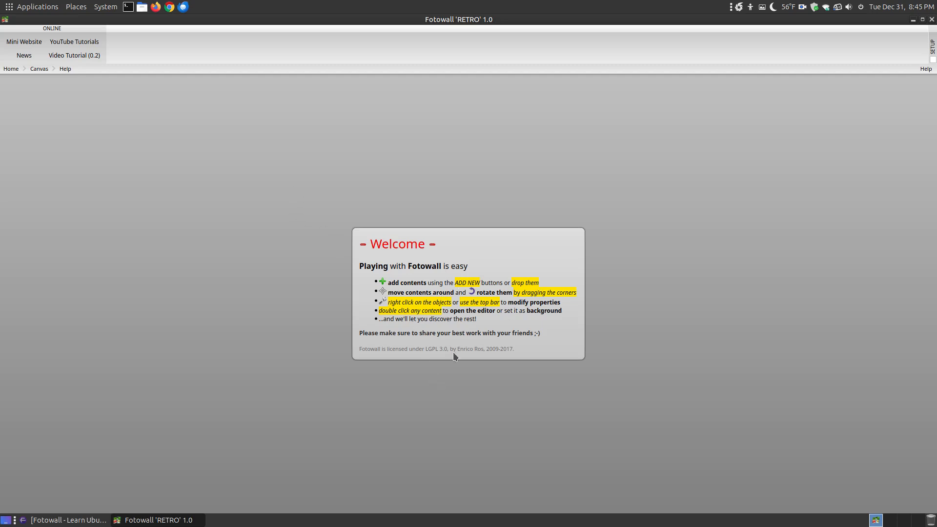
left_click(547, 246)
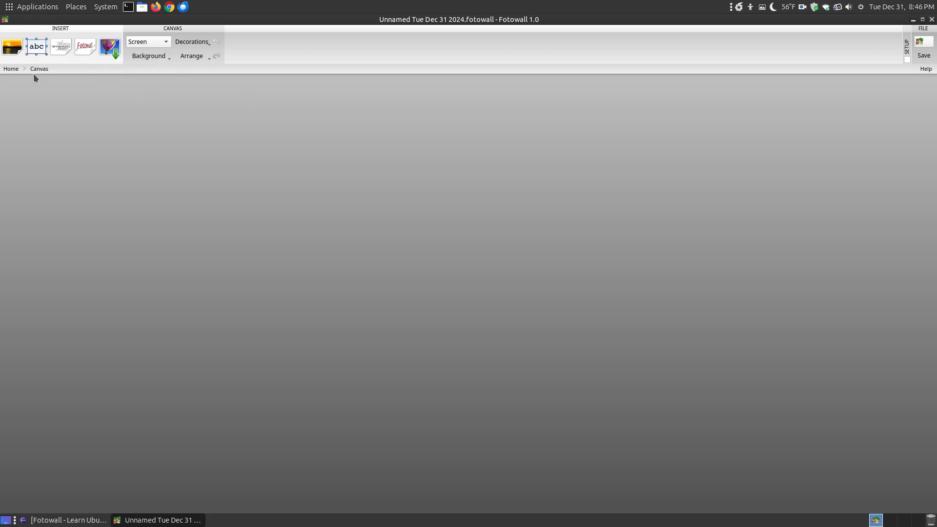
left_click(13, 48)
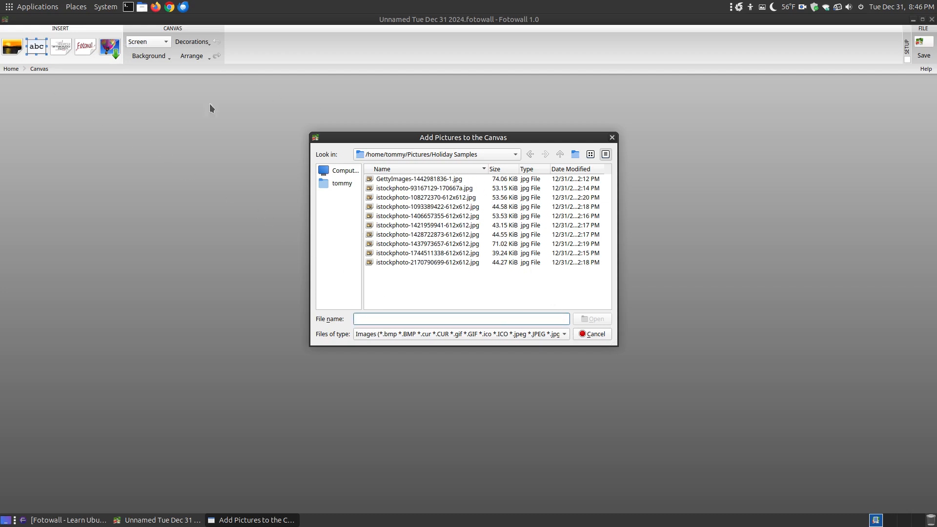
left_click(414, 190)
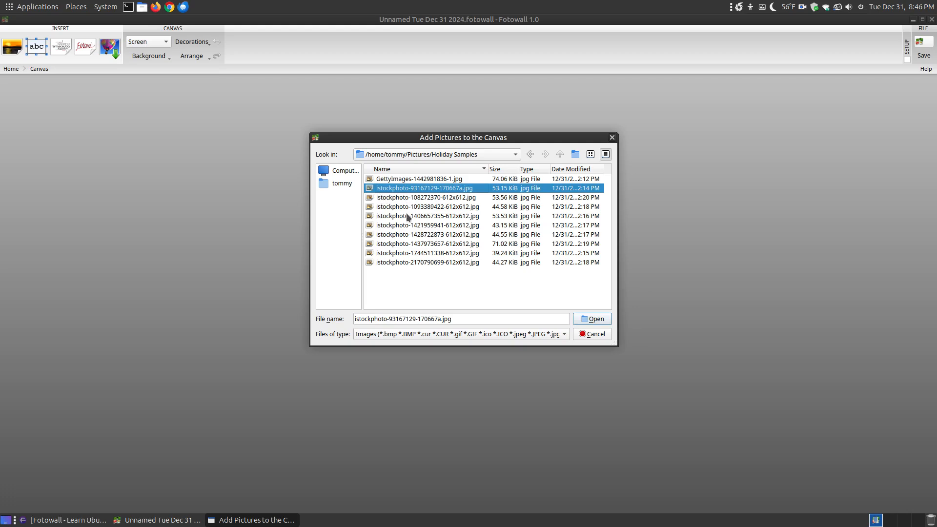
left_click(401, 179)
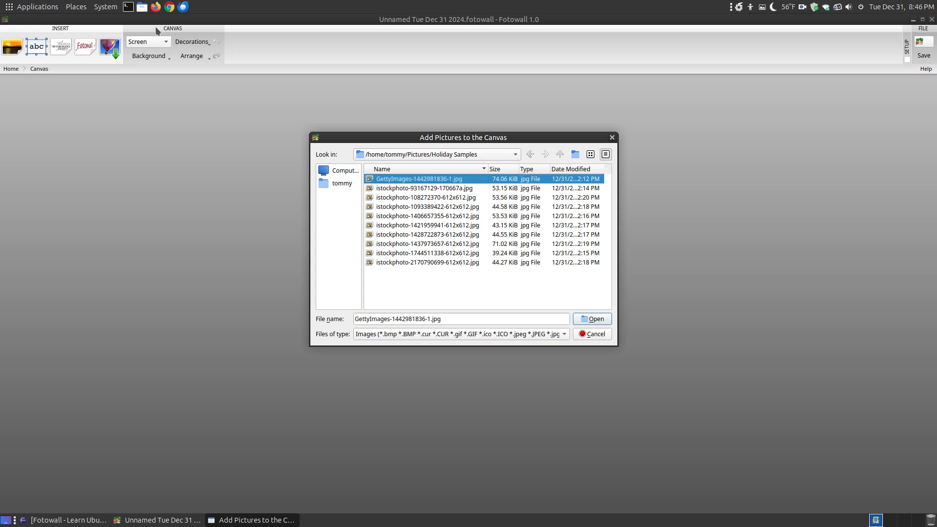
left_click(584, 320)
mouse_move(490, 295)
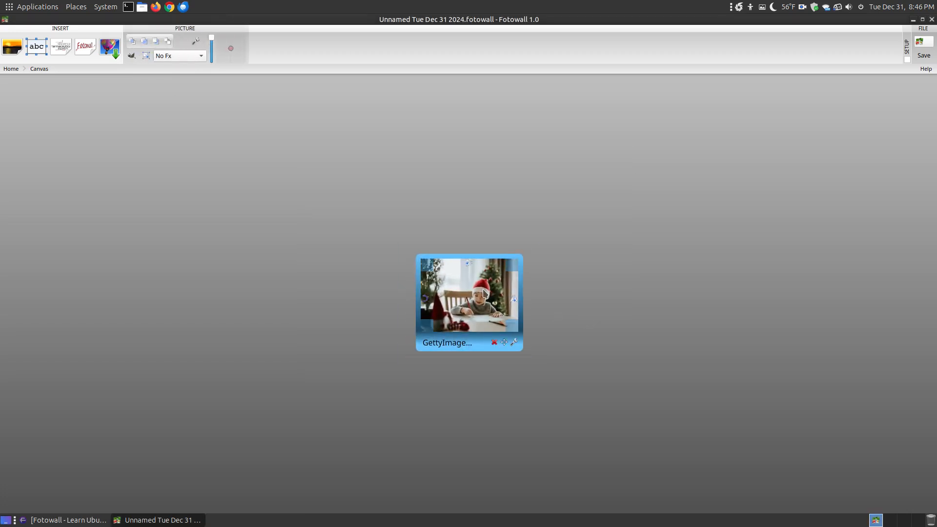
left_click_drag(483, 293, 879, 131)
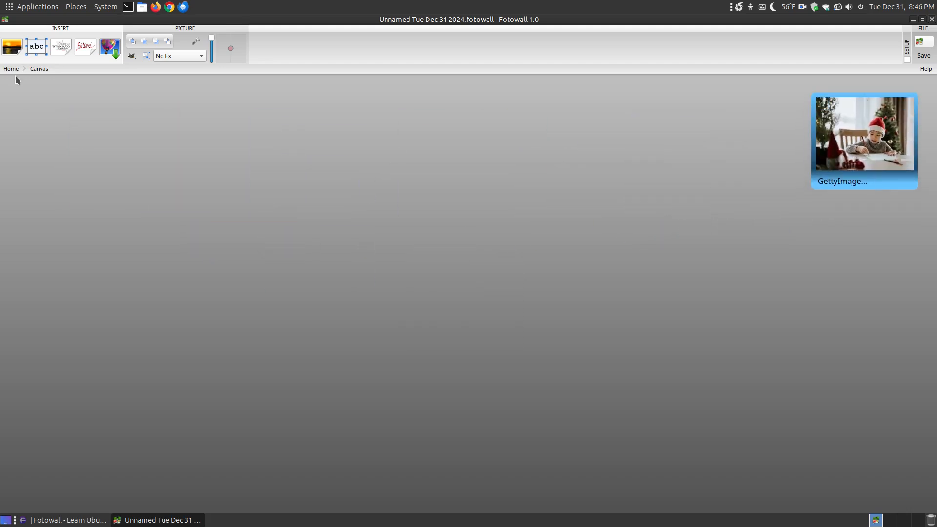
left_click(18, 41)
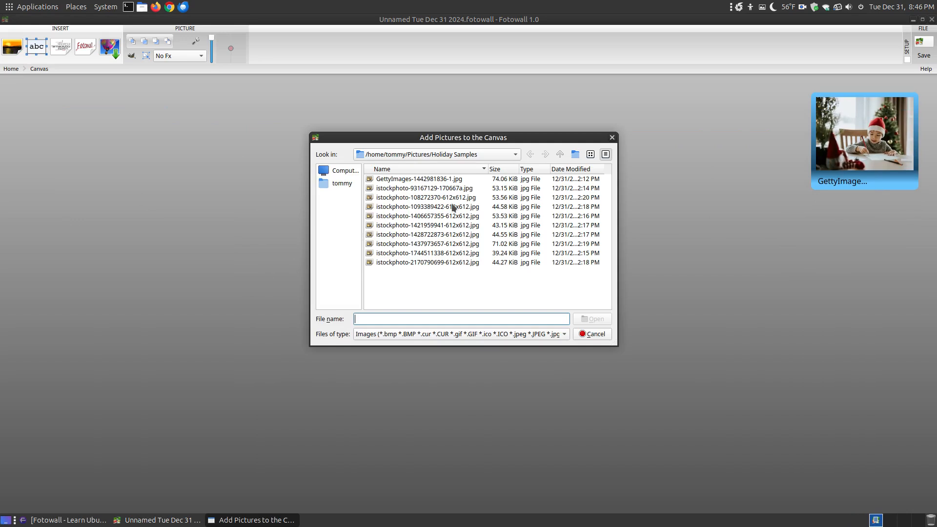
left_click(444, 190)
left_click(583, 320)
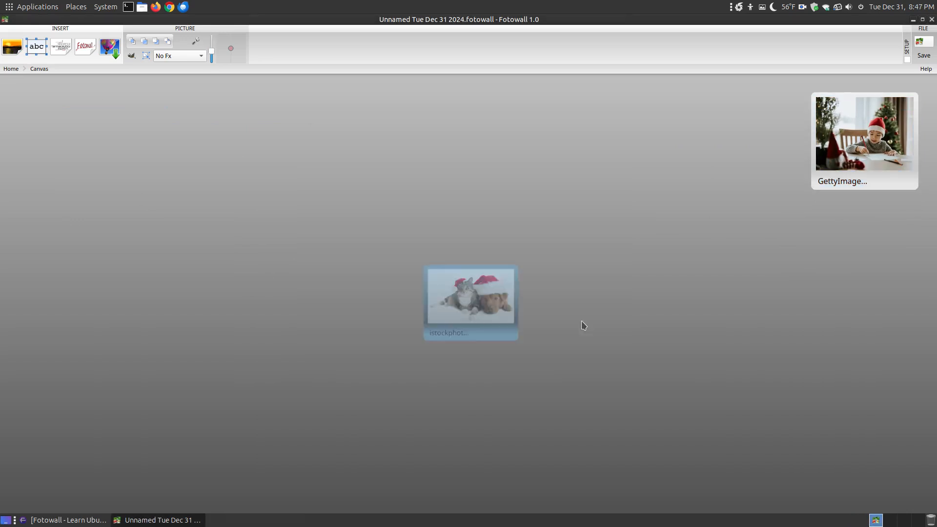
left_click_drag(491, 303, 84, 147)
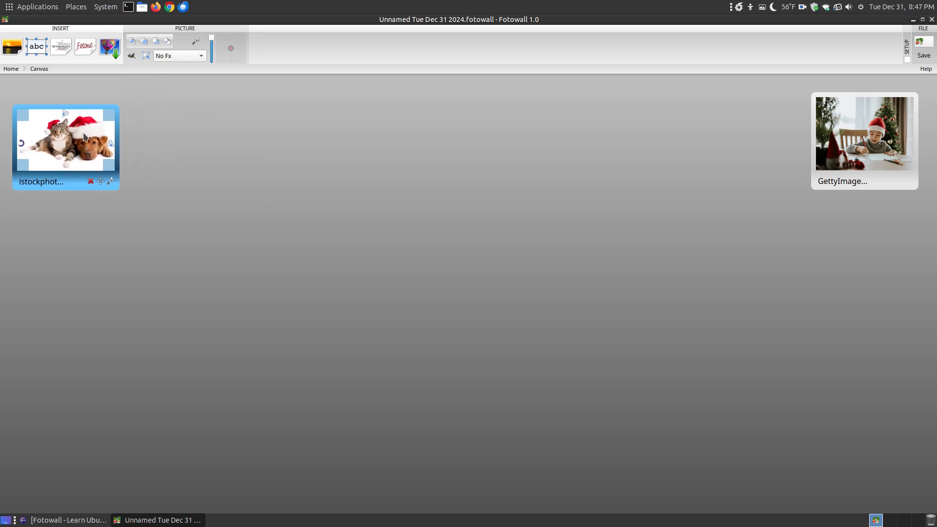
left_click(19, 44)
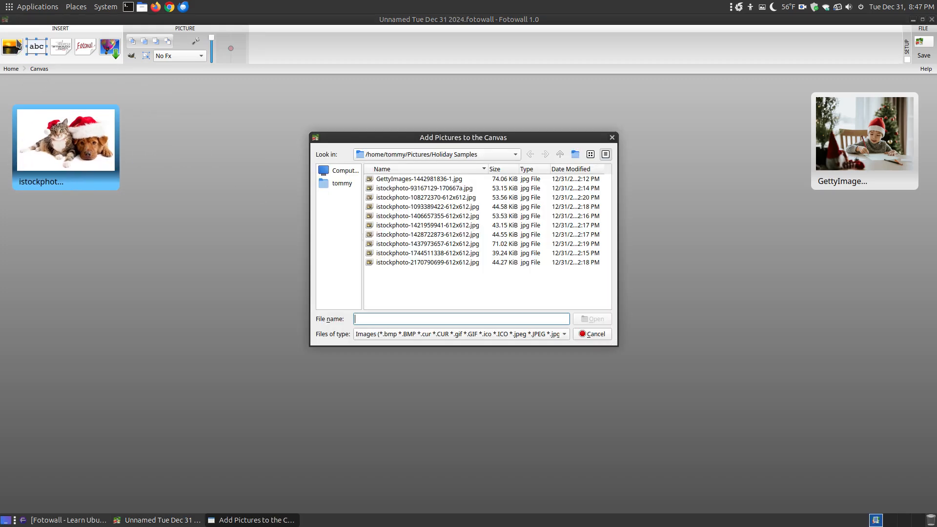
left_click(433, 198)
left_click(588, 319)
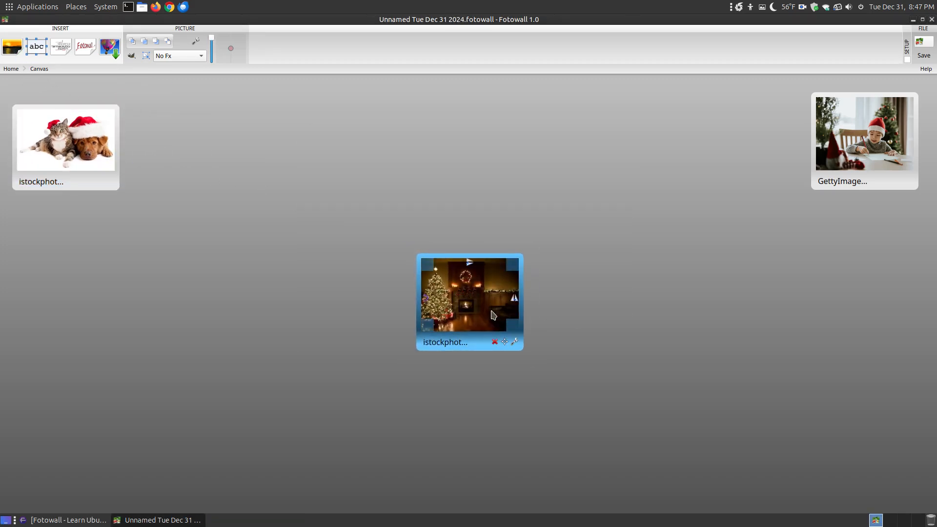
left_click_drag(479, 314, 872, 443)
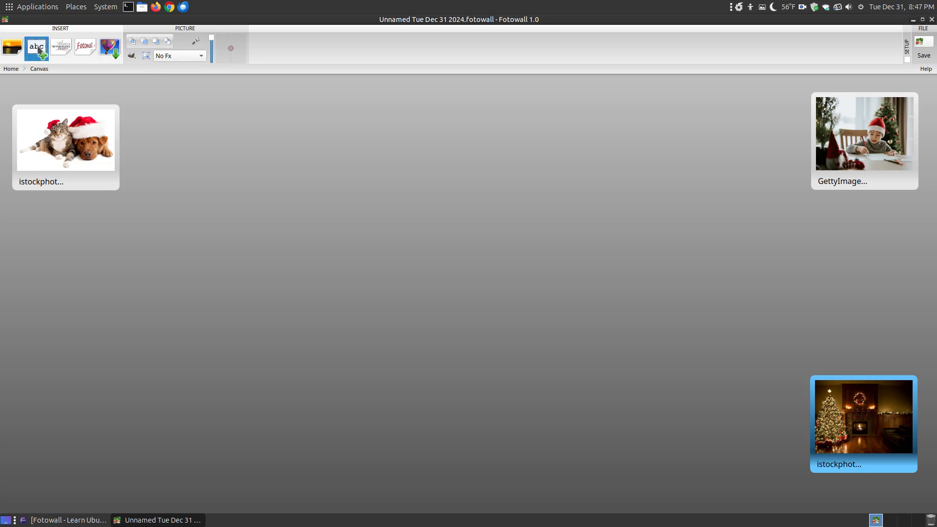
left_click(13, 47)
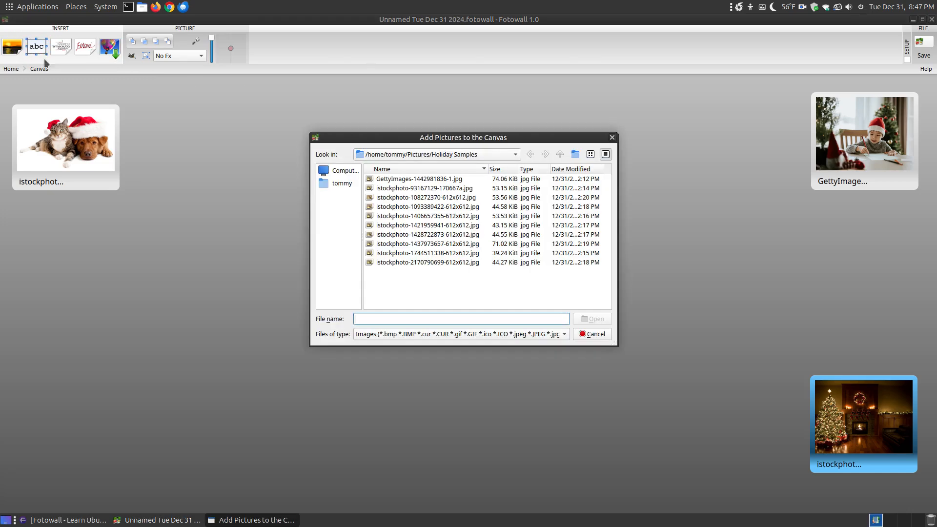
left_click(471, 210)
left_click(594, 322)
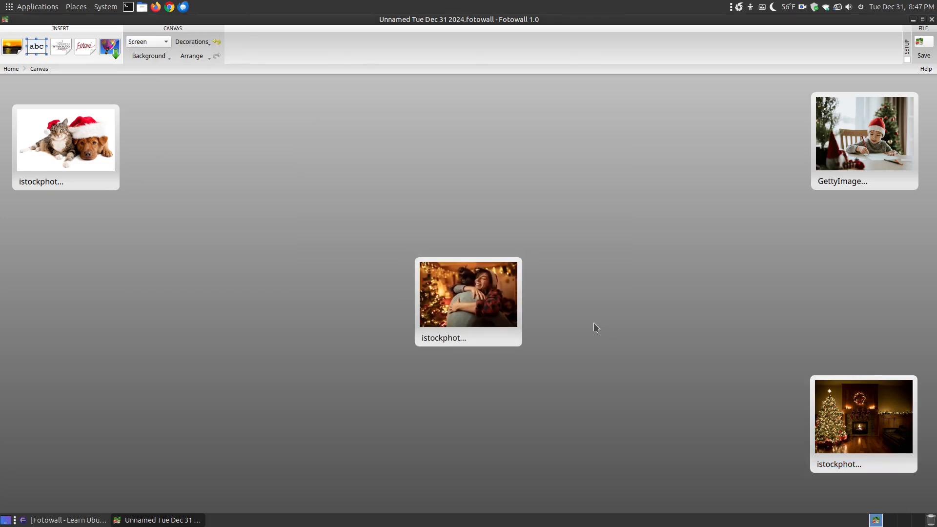
left_click_drag(516, 316, 111, 292)
left_click(13, 47)
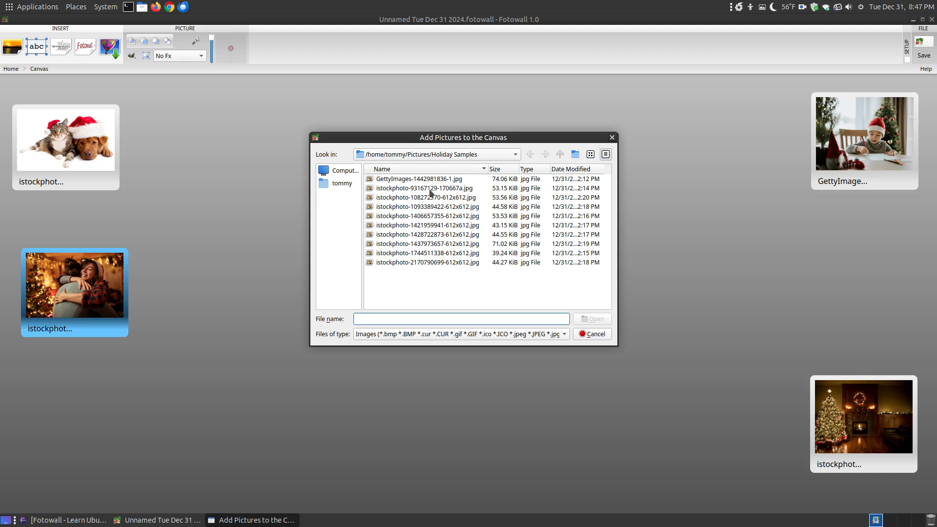
left_click(429, 216)
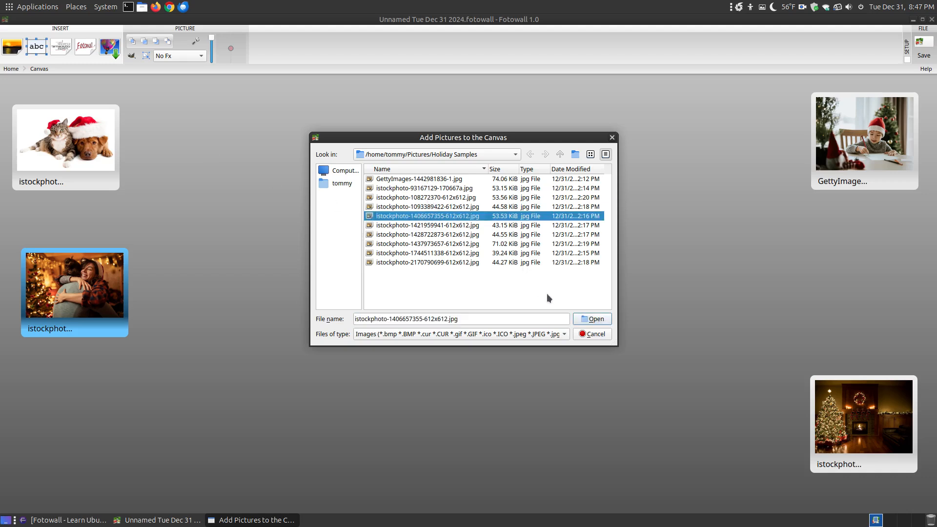
left_click(584, 320)
left_click_drag(464, 303, 72, 448)
left_click(19, 47)
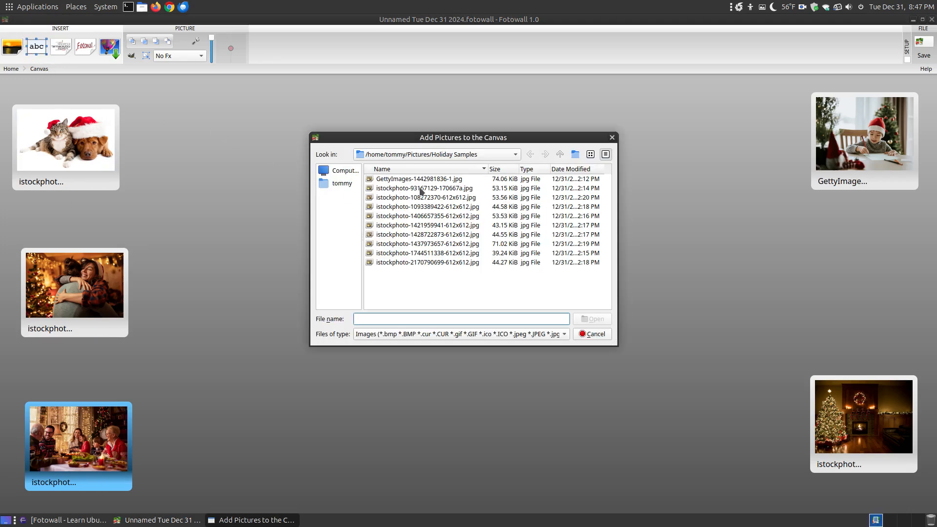
left_click(424, 225)
left_click(587, 322)
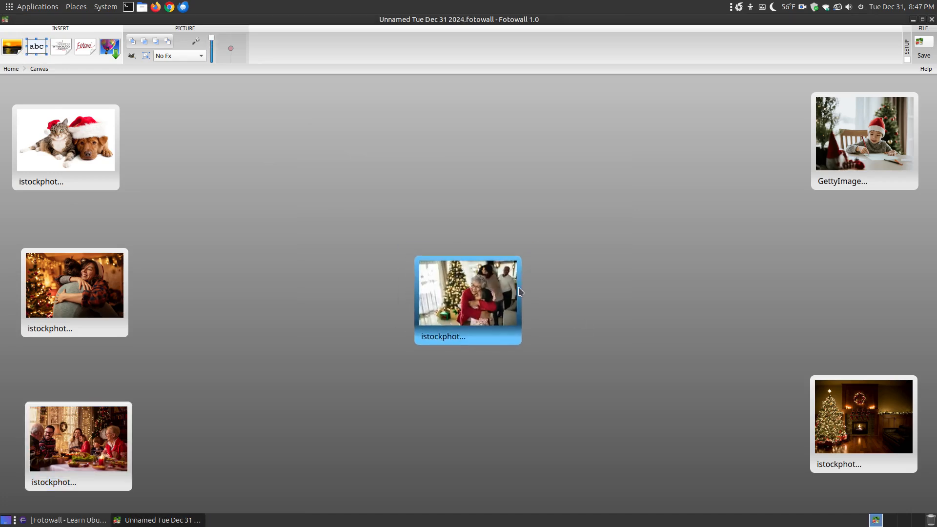
left_click_drag(471, 288, 867, 275)
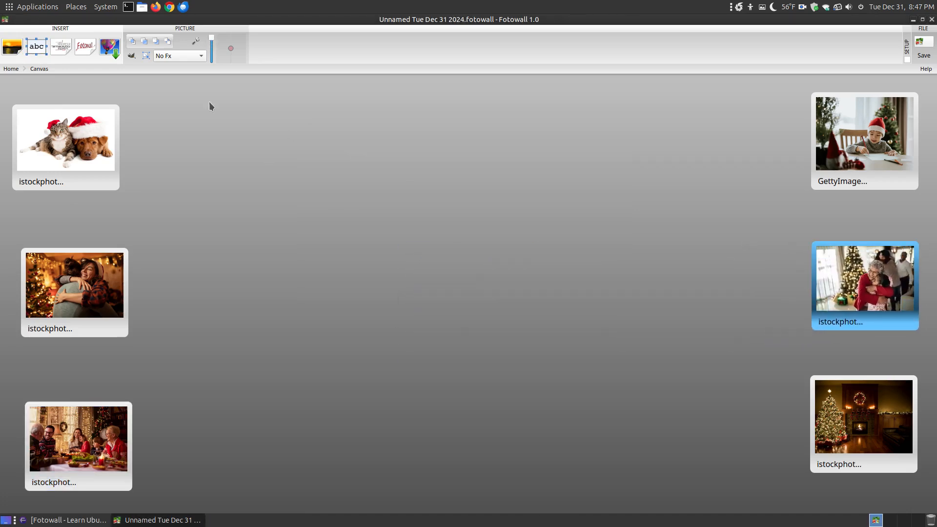
left_click(12, 46)
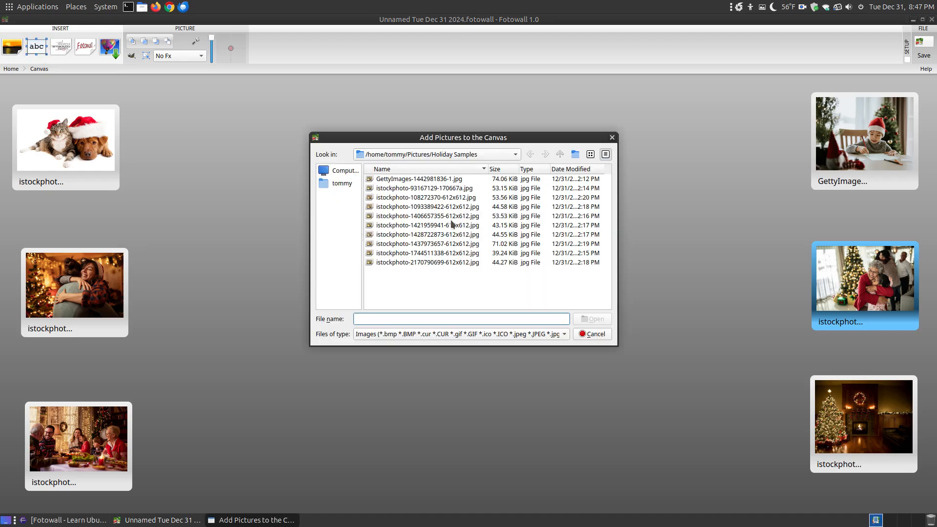
left_click(453, 235)
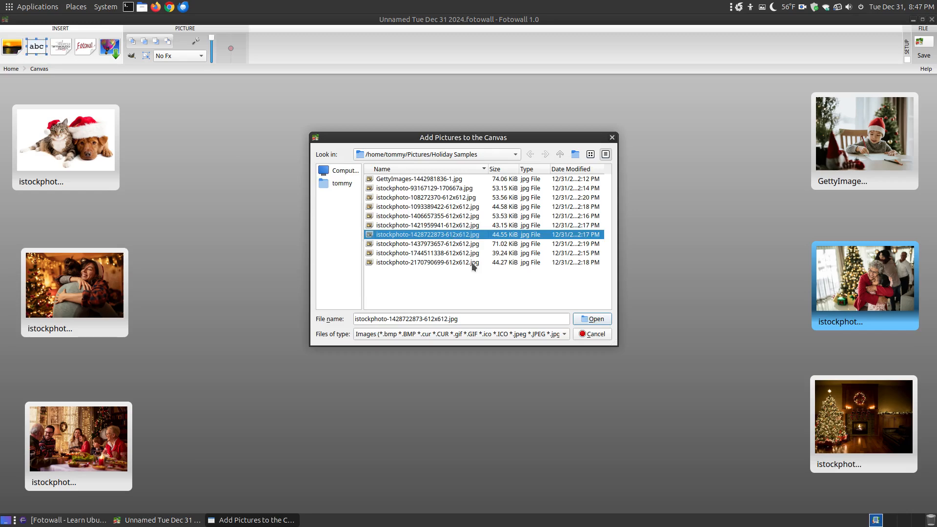
left_click(588, 319)
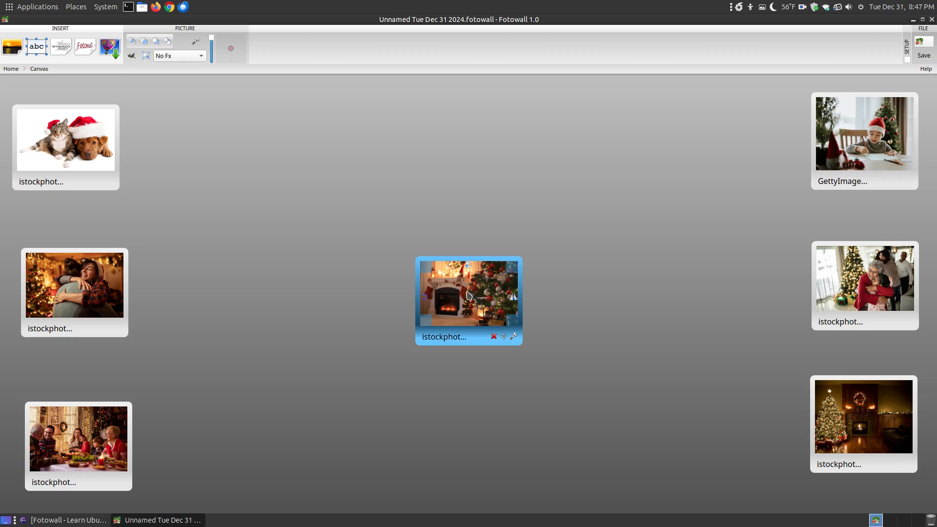
left_click_drag(464, 293, 482, 126)
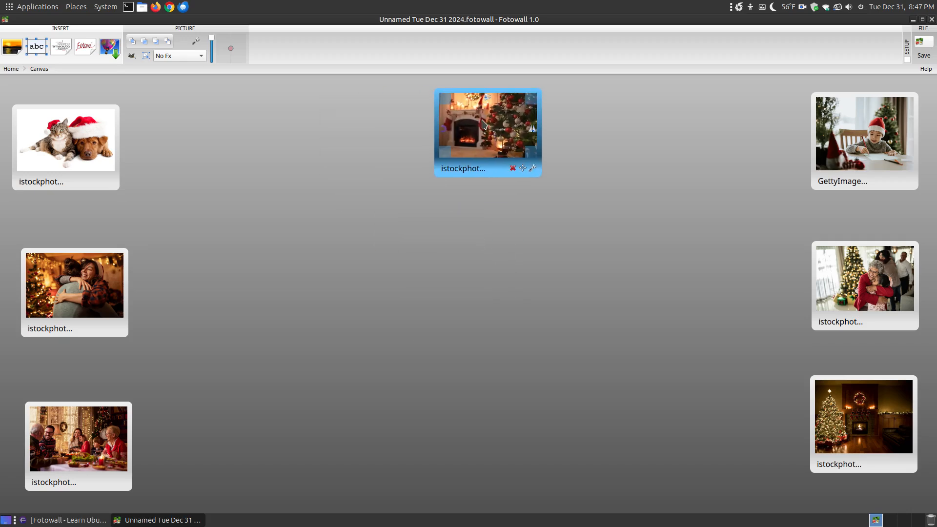
left_click(12, 47)
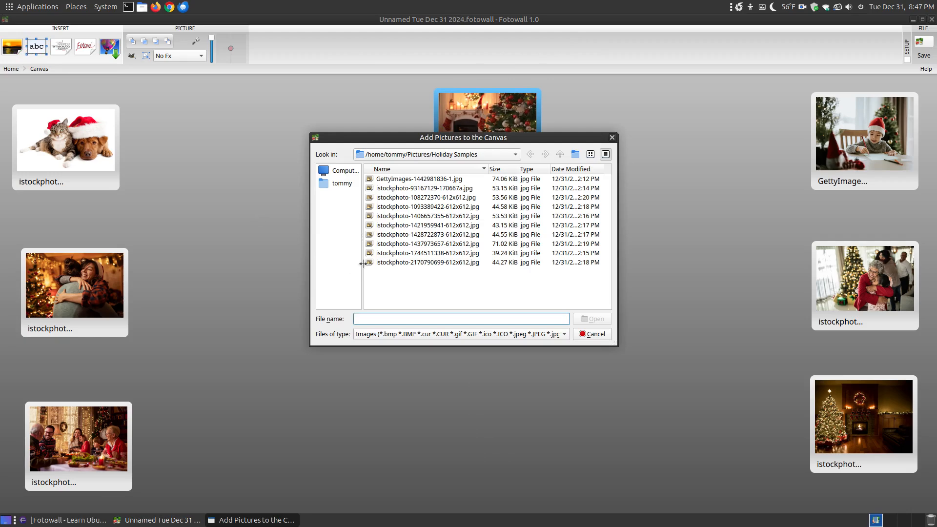
left_click(464, 245)
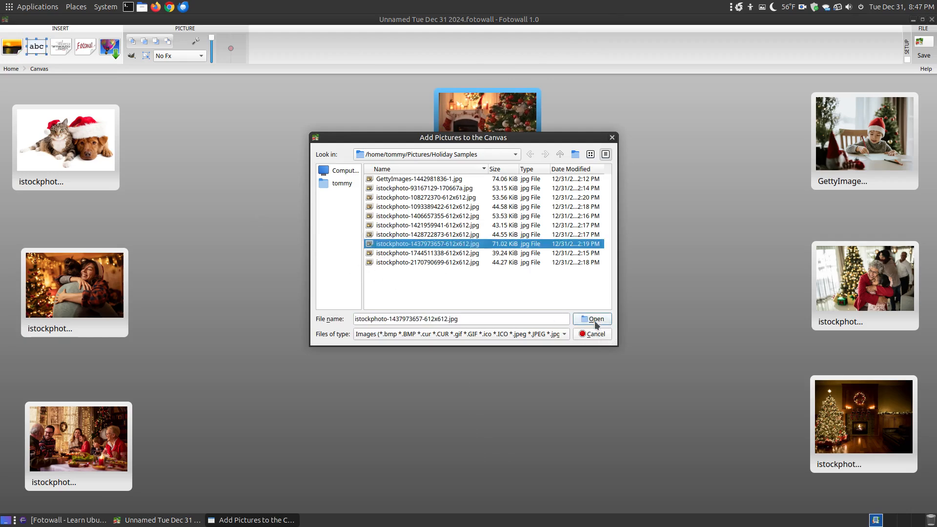
left_click(592, 320)
left_click_drag(503, 311, 518, 457)
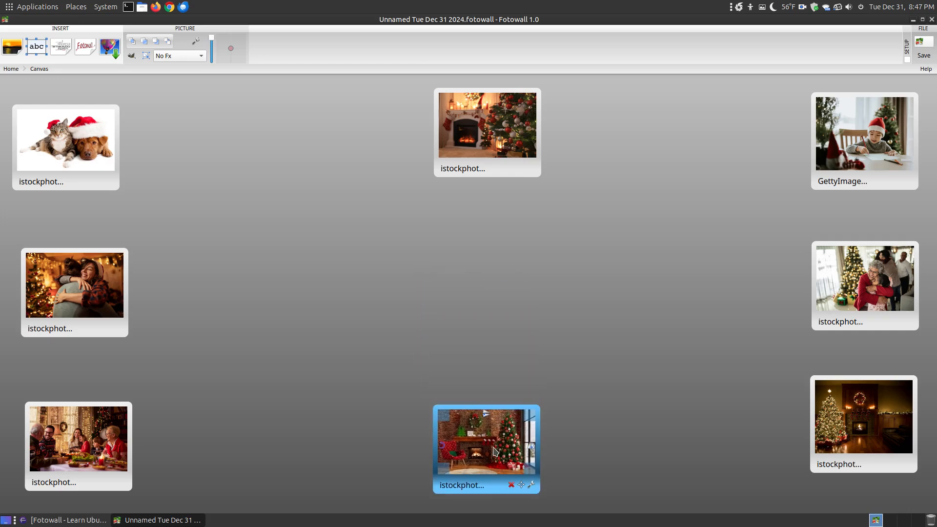
left_click(19, 49)
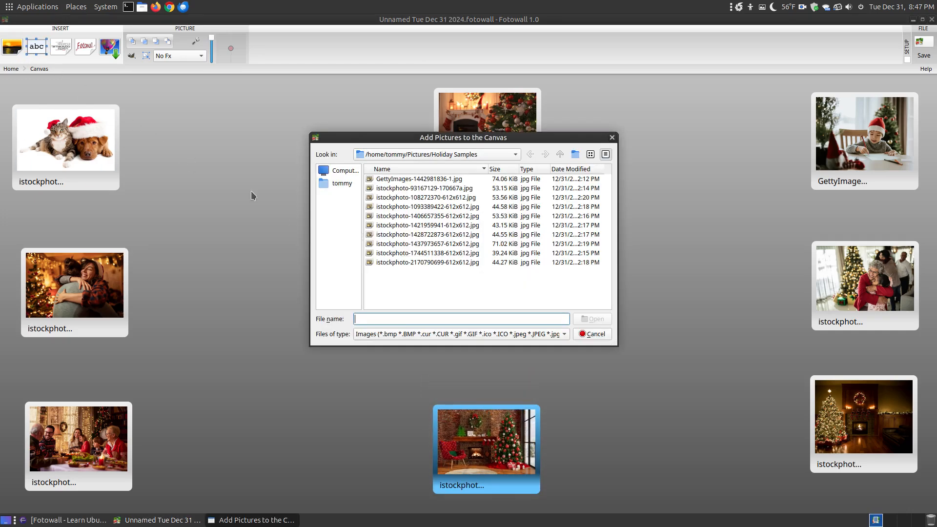
left_click(440, 262)
left_click(592, 319)
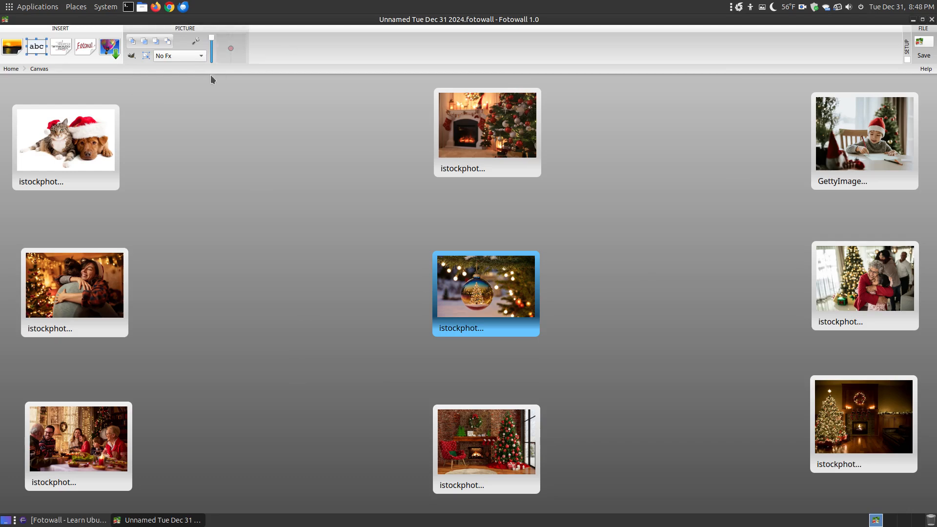
- Set the ornament picture in the centre as the canvas background from its properties and close them
mouse_move(484, 300)
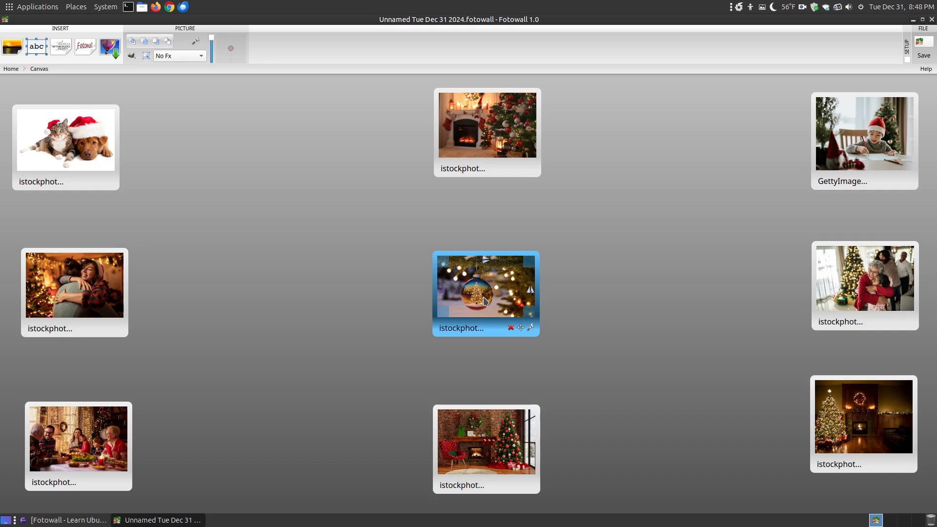
left_click(531, 328)
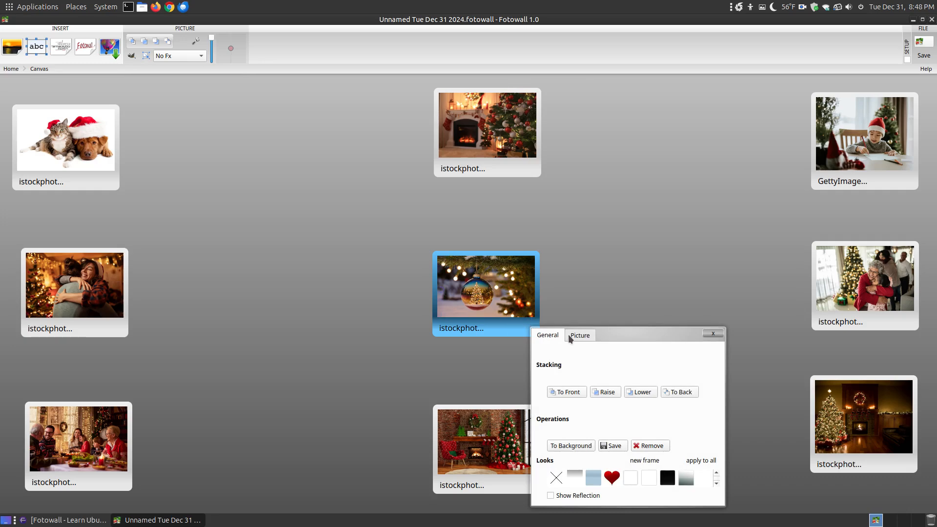
left_click(584, 445)
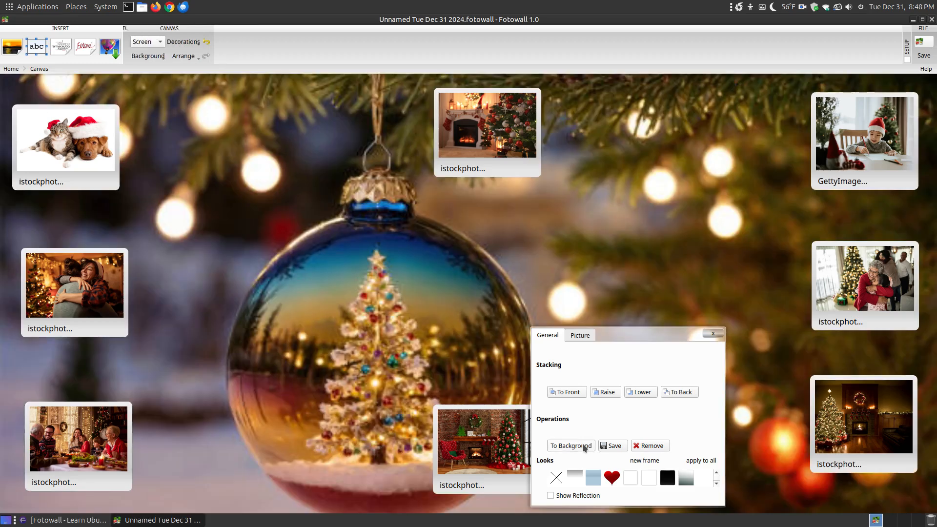
left_click(725, 332)
- Return the ornament background to a normal canvas picture and make it the background again
double_click(541, 267)
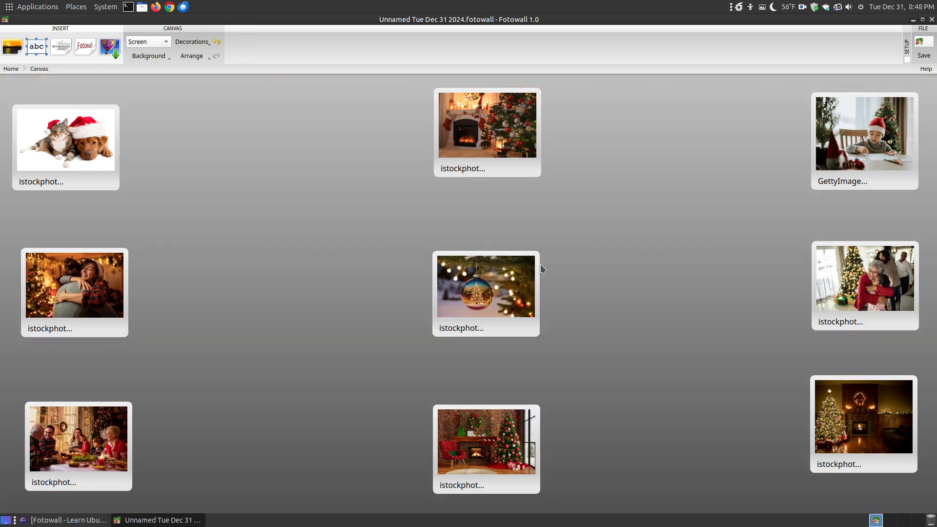
left_click(481, 296)
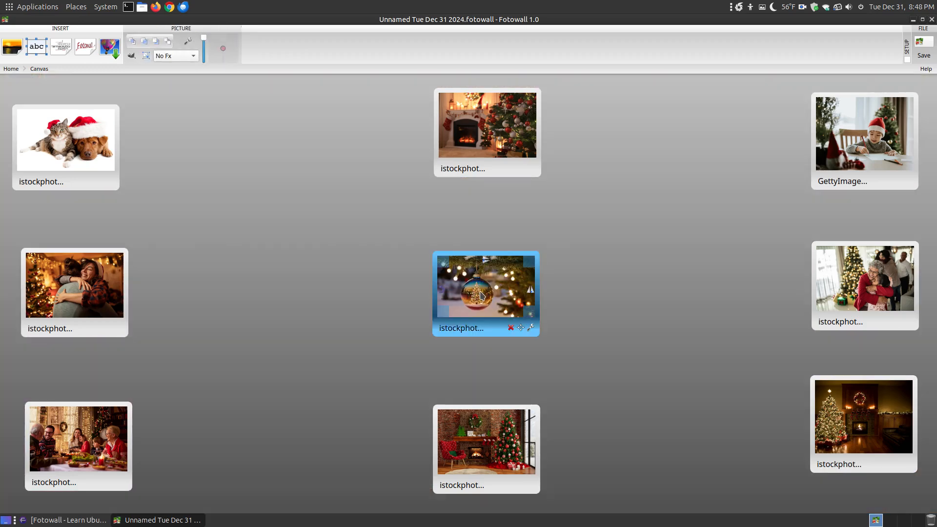
double_click(481, 295)
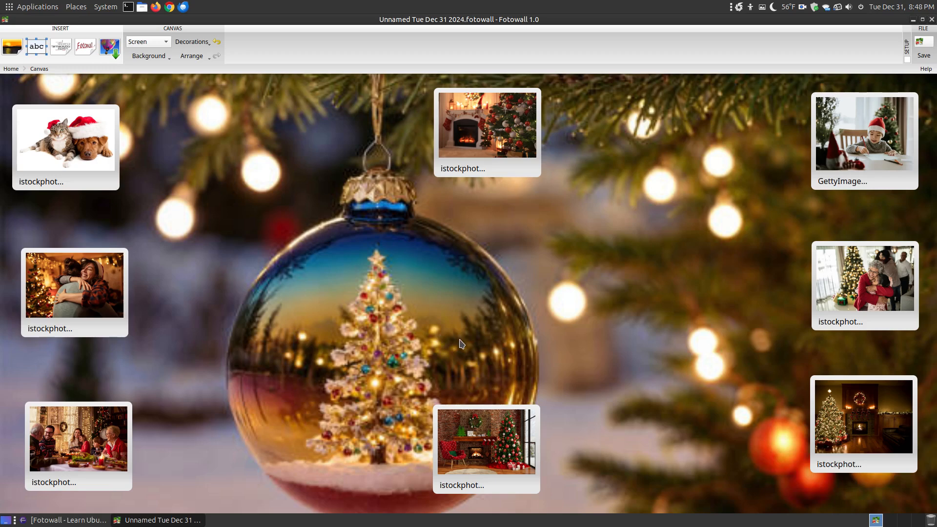
- Enlarge and tilt the bottom-centre fireplace picture clockwise beside the ornament, and select its caption text
left_click_drag(494, 420, 499, 313)
left_click_drag(497, 357, 485, 260)
left_click_drag(487, 215, 527, 272)
left_click_drag(537, 413, 575, 431)
left_click(577, 429)
double_click(580, 428)
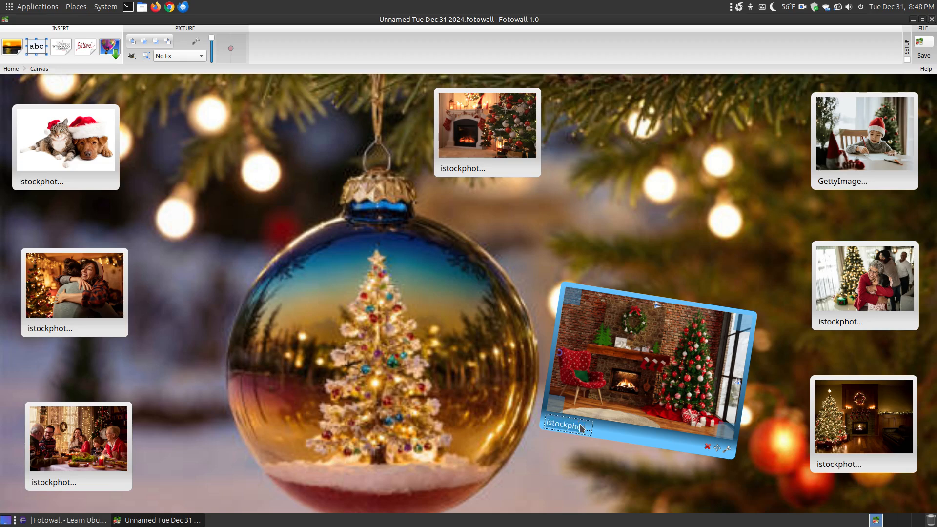
- Try the different frame looks, including the heart and black ones, on the tilted fireplace picture, and finish with no frame
left_click(726, 450)
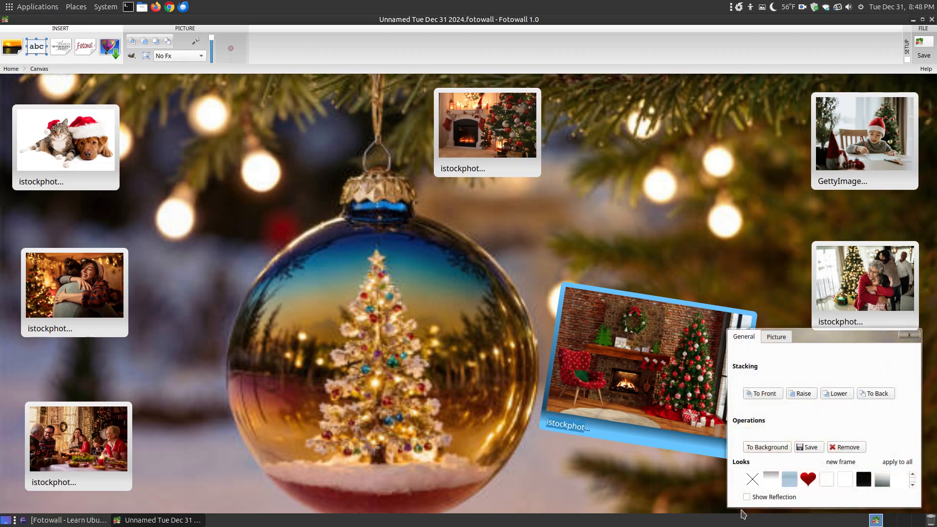
left_click(752, 479)
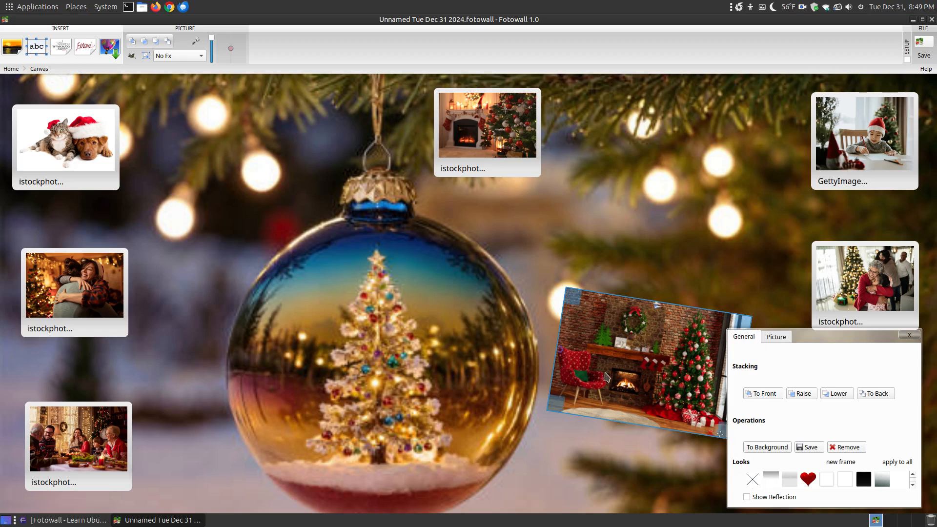
left_click(770, 480)
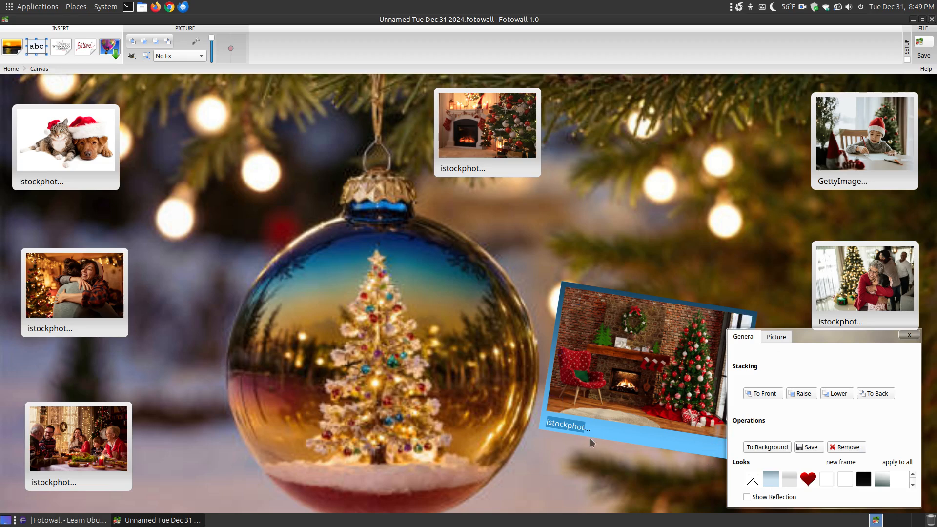
left_click(795, 484)
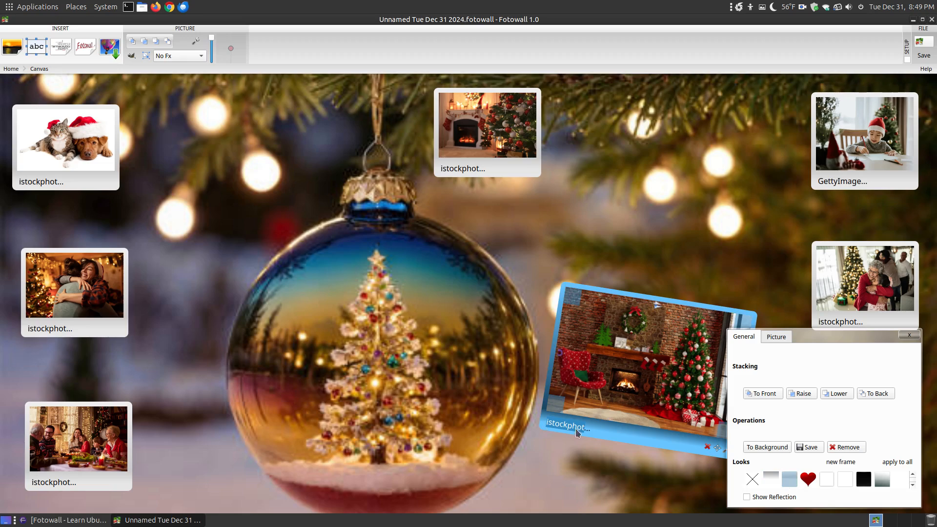
left_click(809, 481)
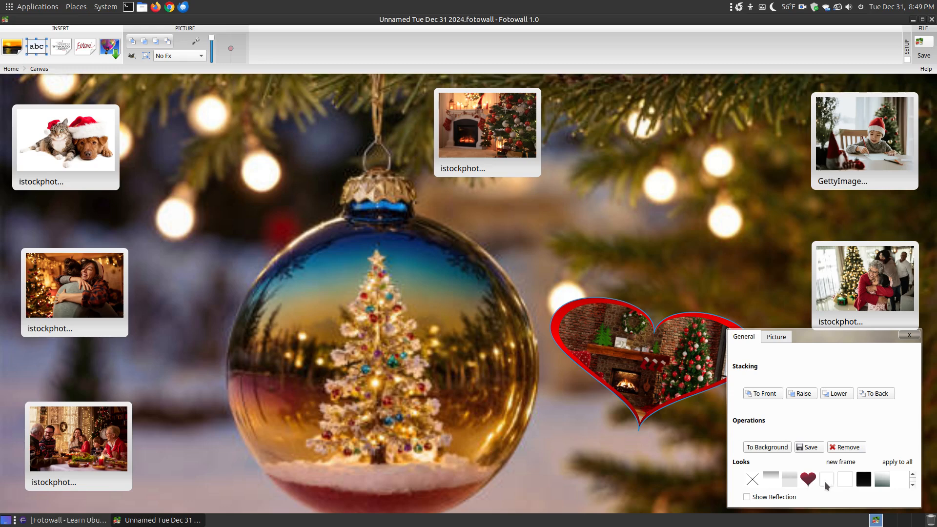
left_click(826, 481)
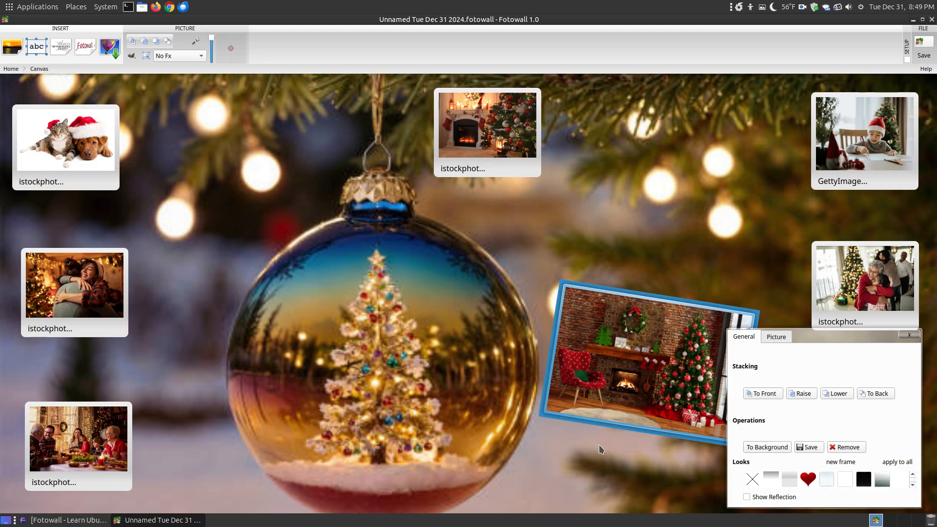
left_click(839, 482)
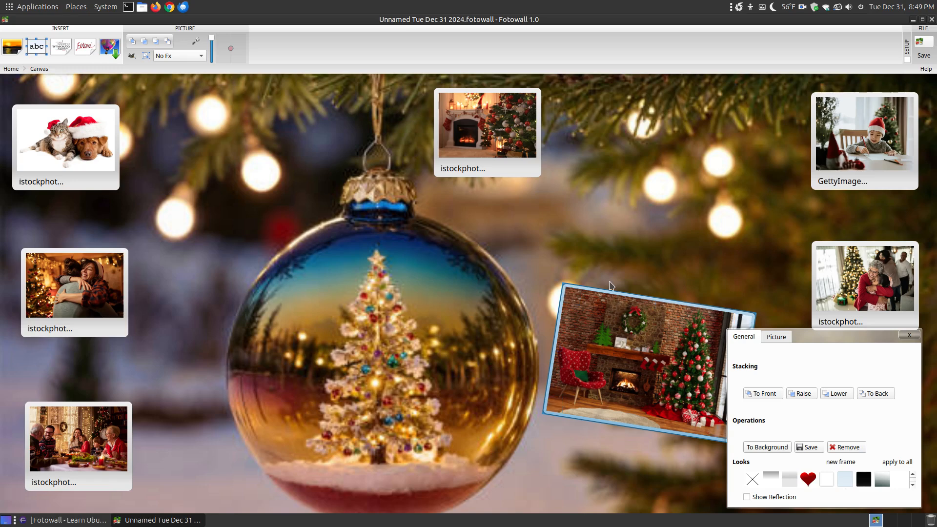
left_click(867, 482)
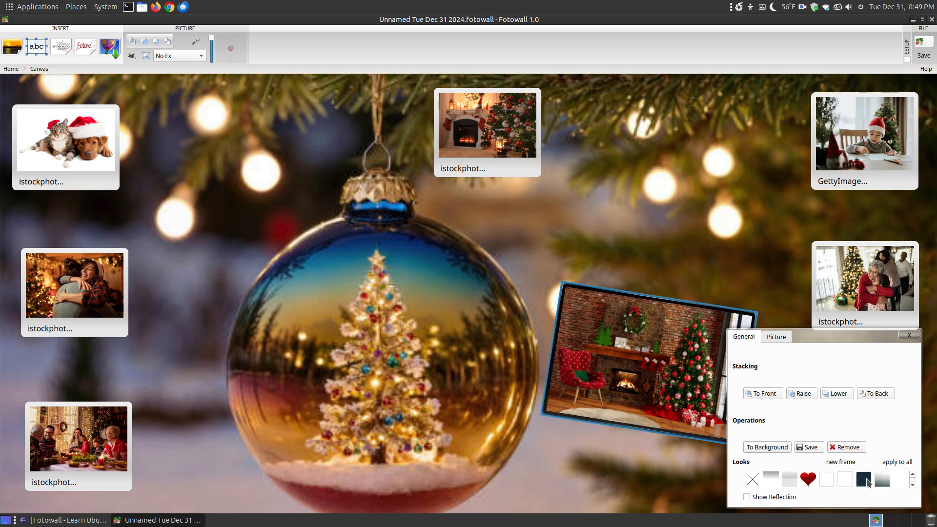
left_click(886, 483)
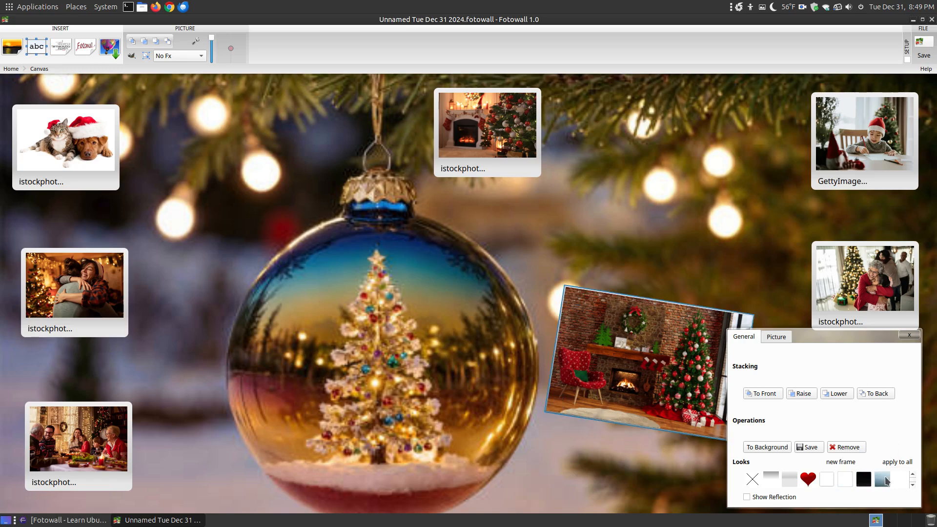
left_click(753, 483)
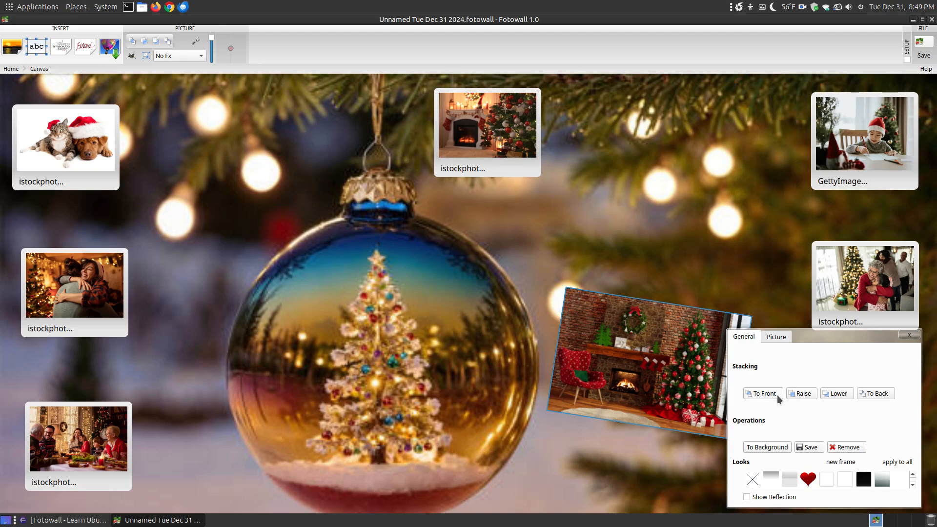
- Move the tilted fireplace picture behind the top-centre picture and overlap it with the writing boy and family hug pictures
left_click_drag(623, 364, 505, 198)
left_click(877, 393)
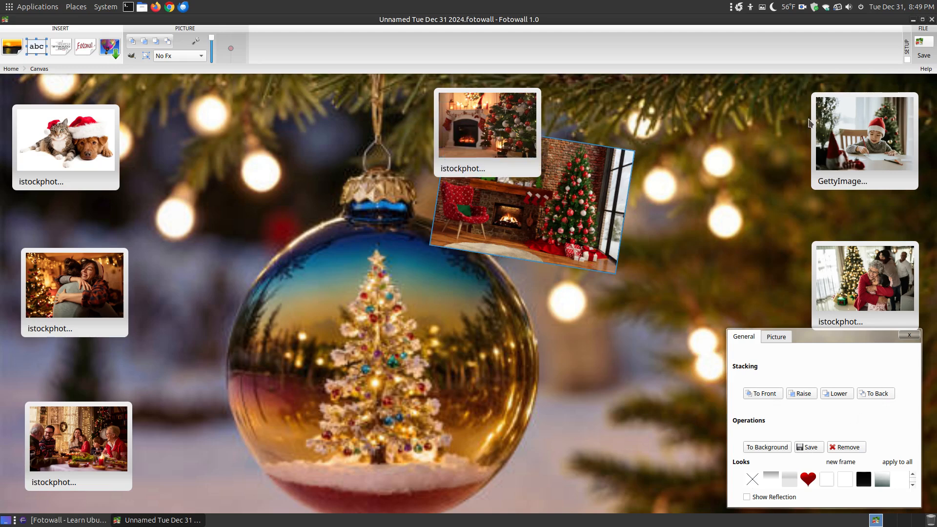
left_click_drag(853, 115, 560, 131)
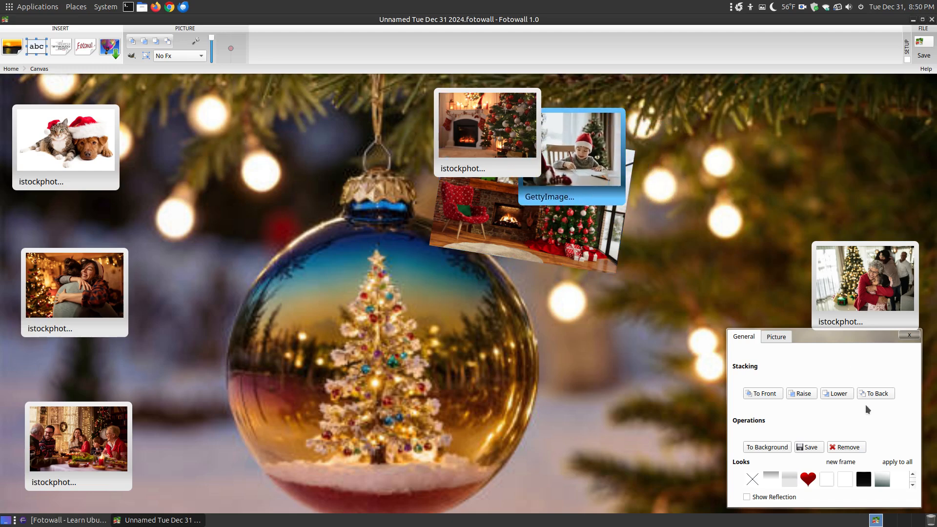
left_click_drag(879, 273, 522, 165)
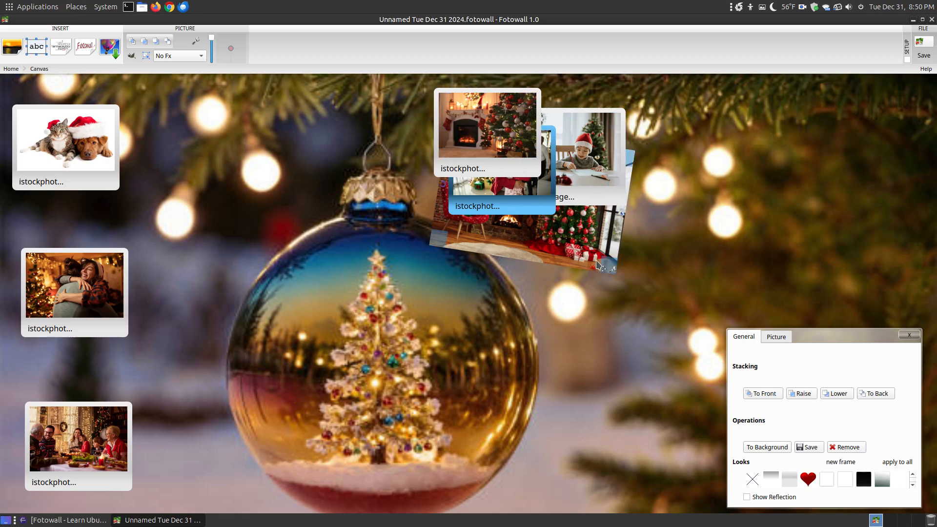
- Raise the tilted fireplace picture through the pile level by level, send it to the back, and bring it to the front
left_click(587, 252)
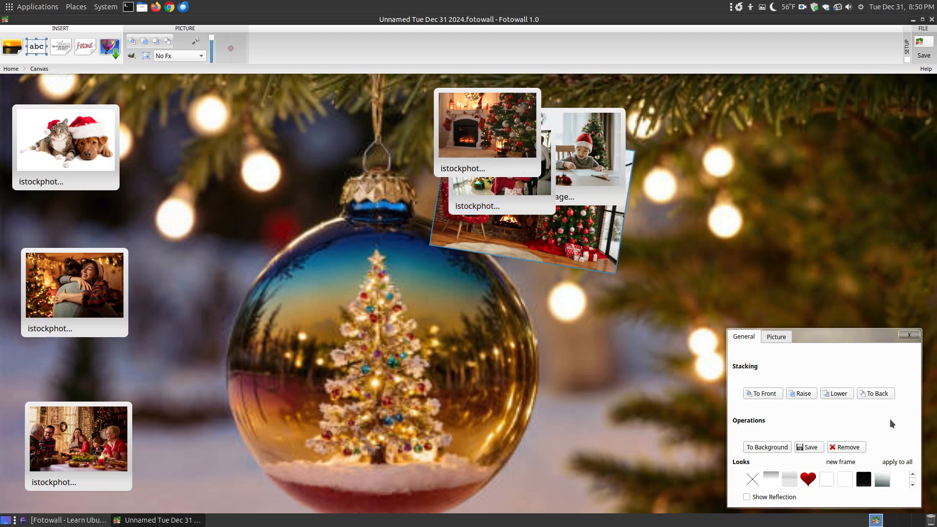
left_click(802, 394)
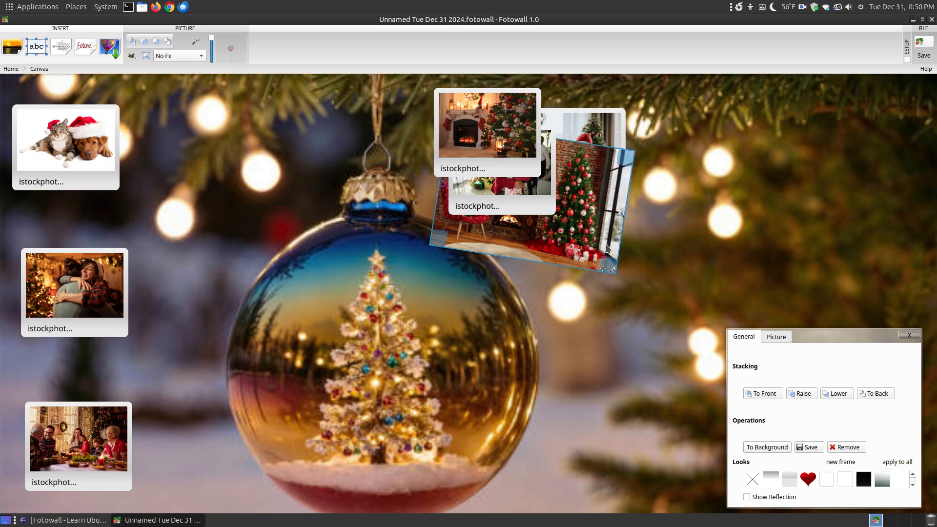
left_click(805, 395)
left_click(804, 394)
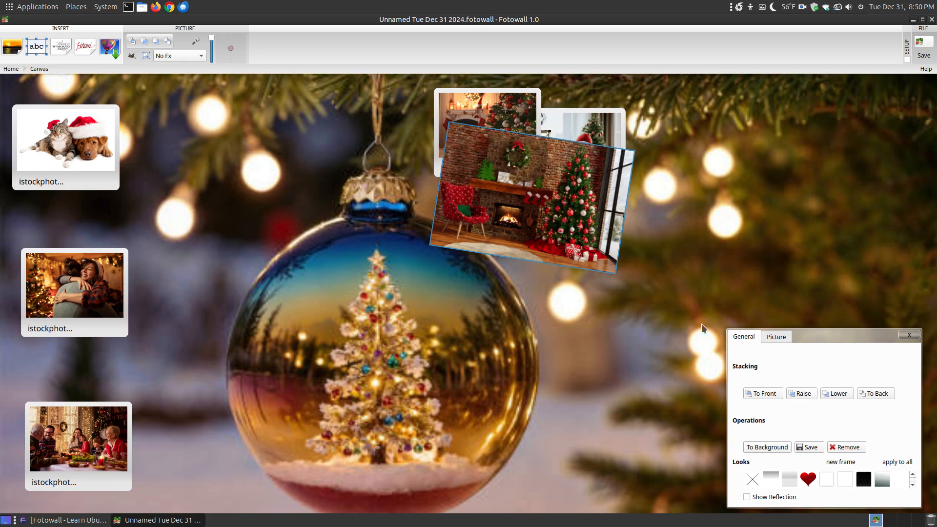
left_click(881, 393)
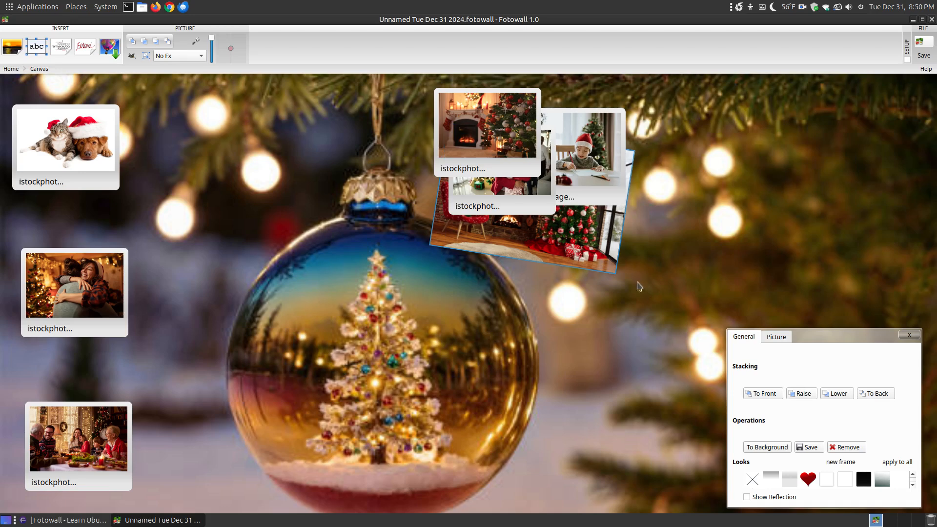
left_click(775, 397)
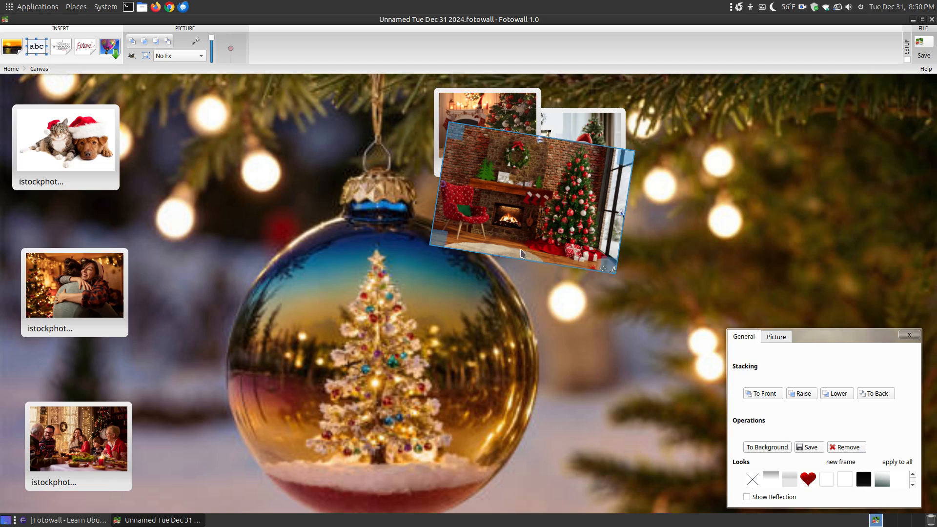
- Shift the tilted fireplace picture slightly, lower it level by level, bring it to the front, and send it to the back
left_click_drag(529, 211, 582, 424)
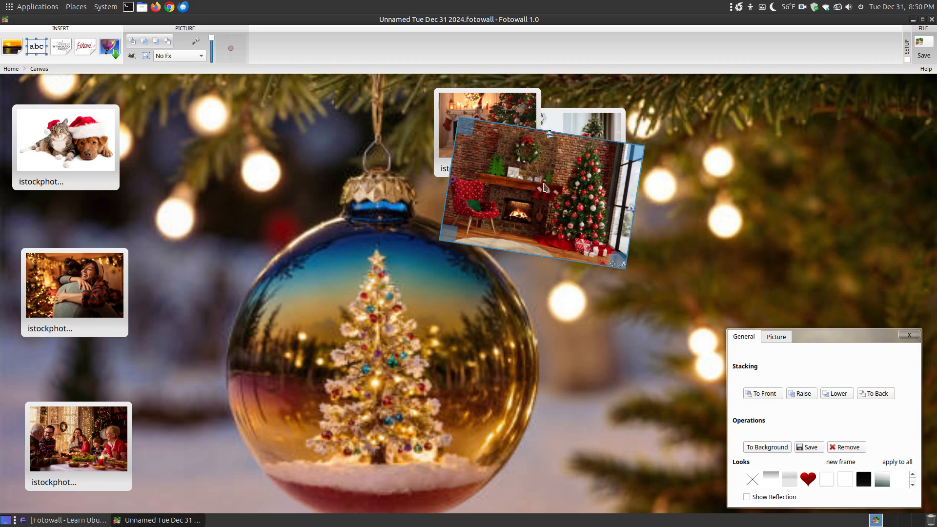
left_click(837, 394)
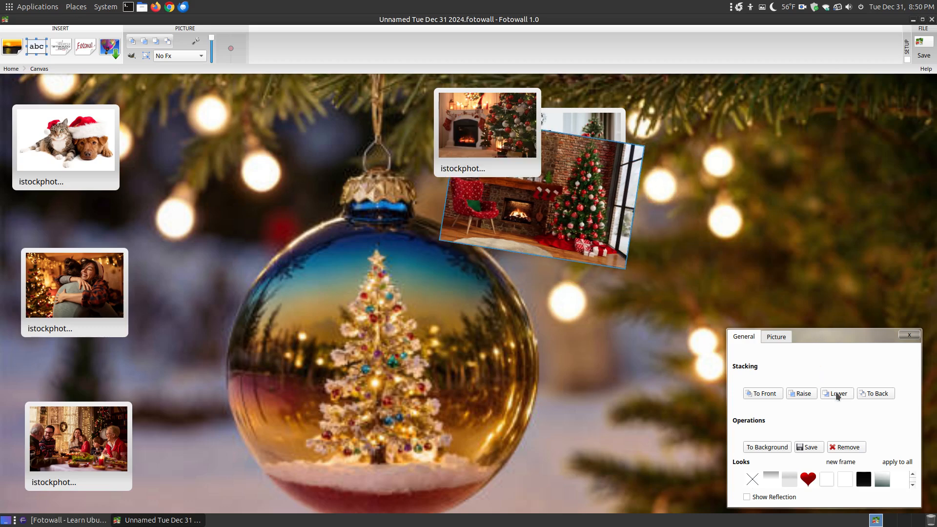
left_click(837, 394)
left_click(837, 394)
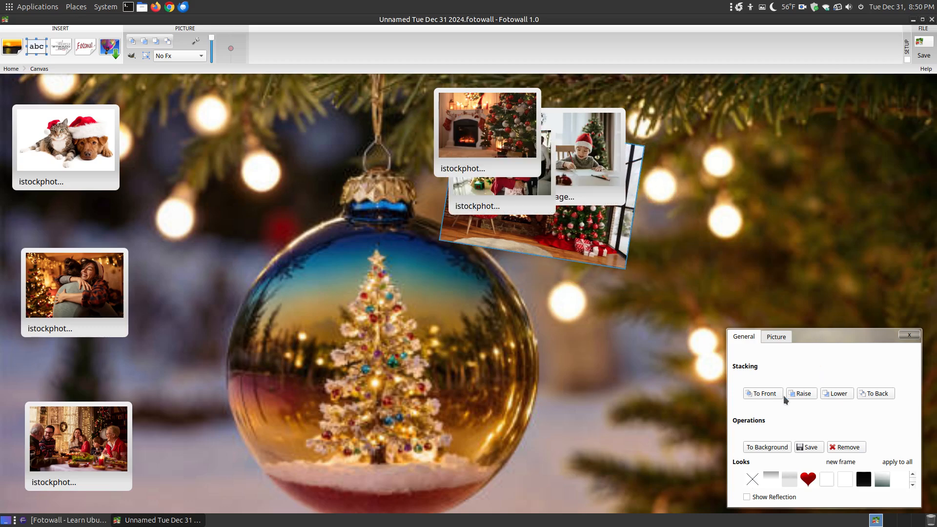
left_click(765, 395)
left_click(887, 394)
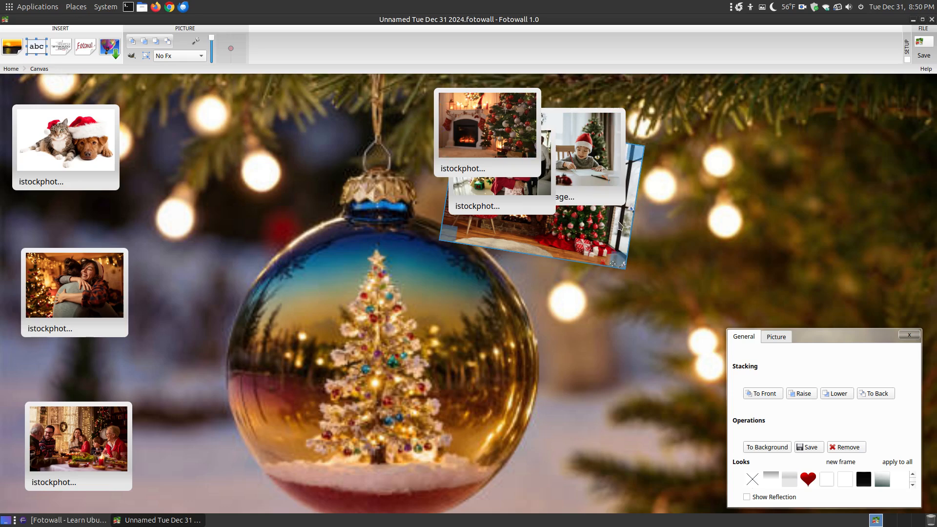
- Spread the four piled pictures apart again, with the tilted fireplace beside the ornament and the boy in the canvas's upper-right area
left_click_drag(581, 225, 664, 427)
left_click_drag(586, 182, 867, 182)
left_click_drag(530, 192, 707, 278)
left_click_drag(504, 129, 546, 140)
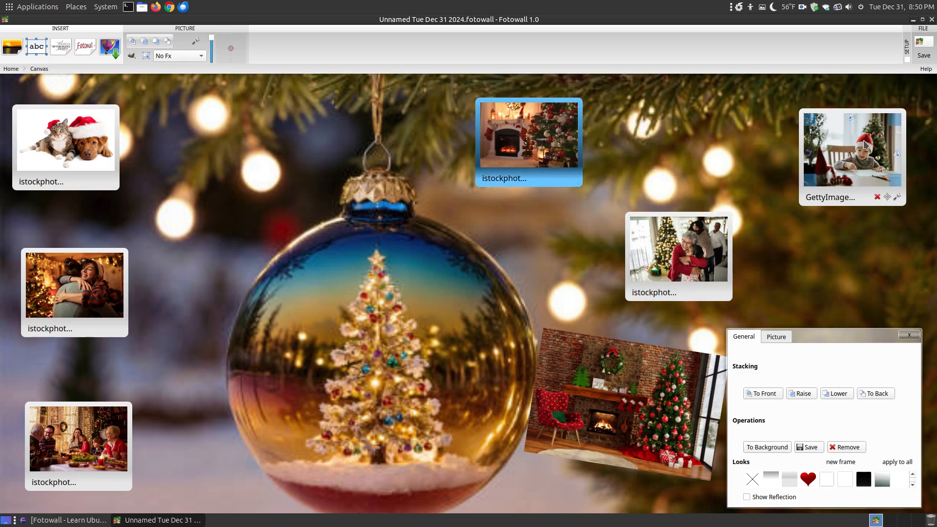
- Remove the frame from the picture of the writing boy and close its properties
left_click(852, 156)
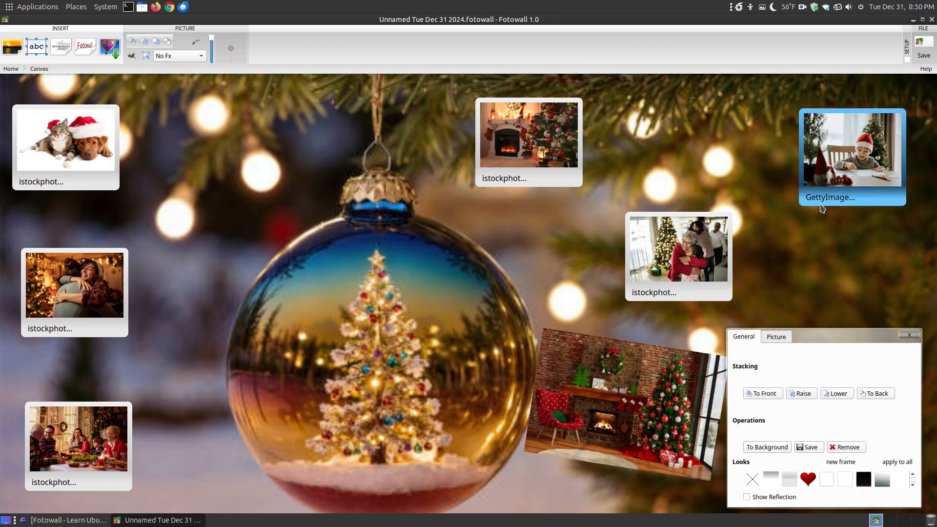
left_click(887, 197)
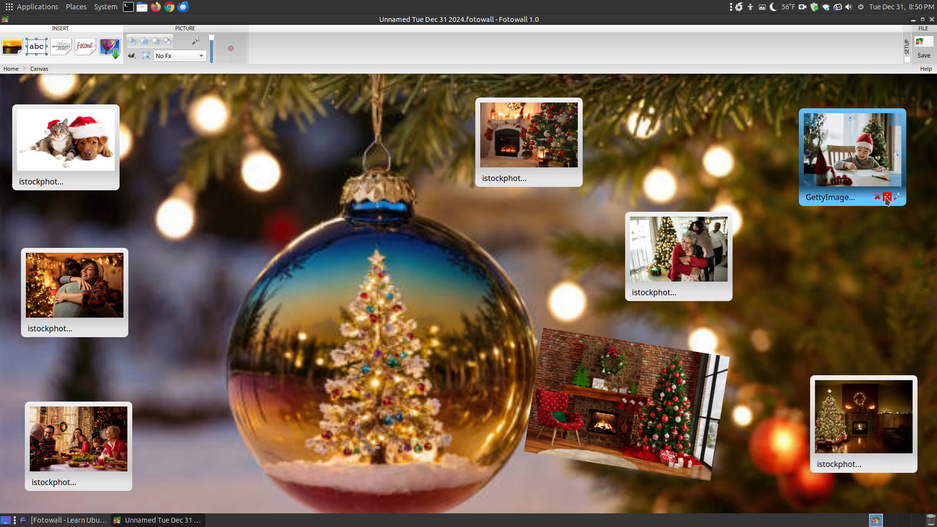
left_click(887, 198)
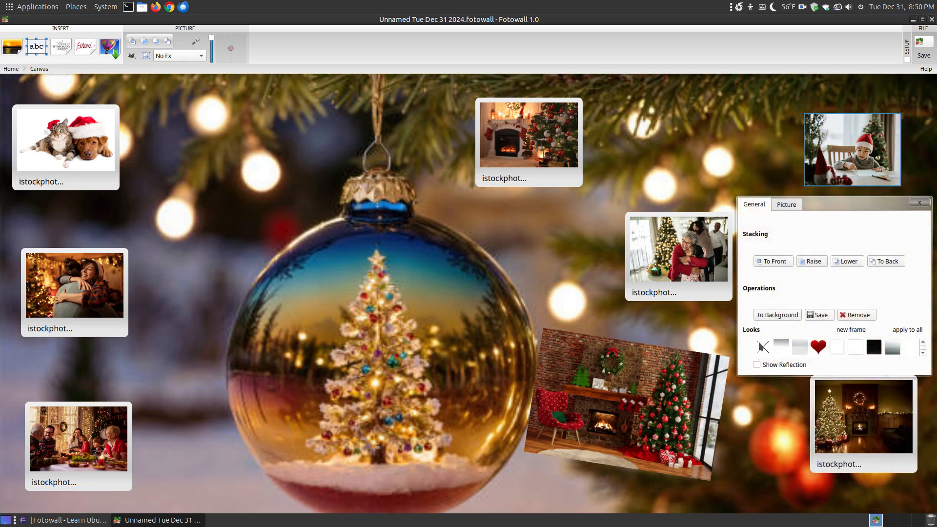
left_click(919, 202)
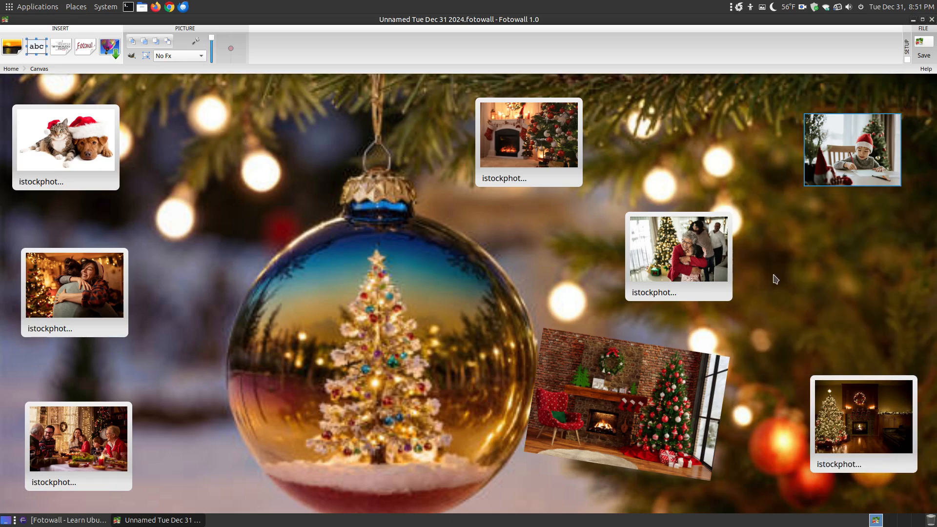
- Remove the frames from the family hug picture and the top-centre fireplace picture, closing each picture's properties
left_click(723, 292)
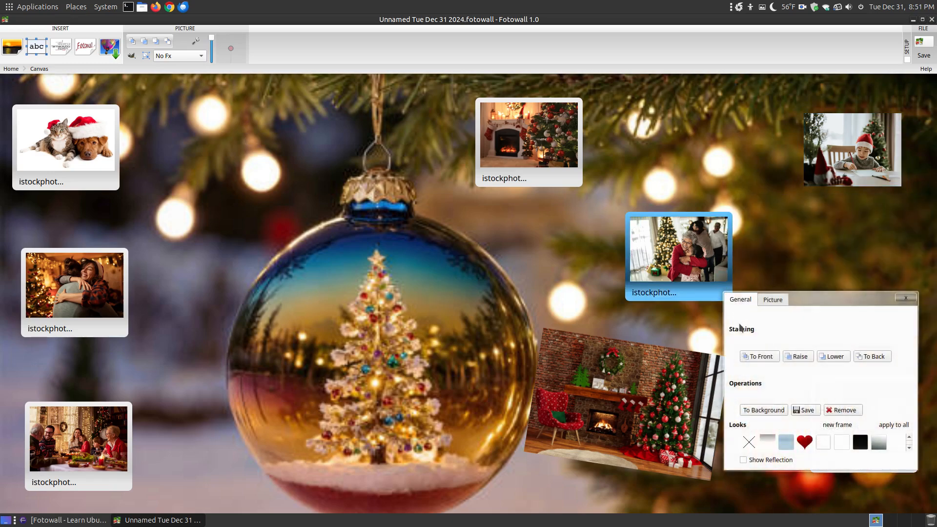
left_click(749, 442)
left_click(905, 297)
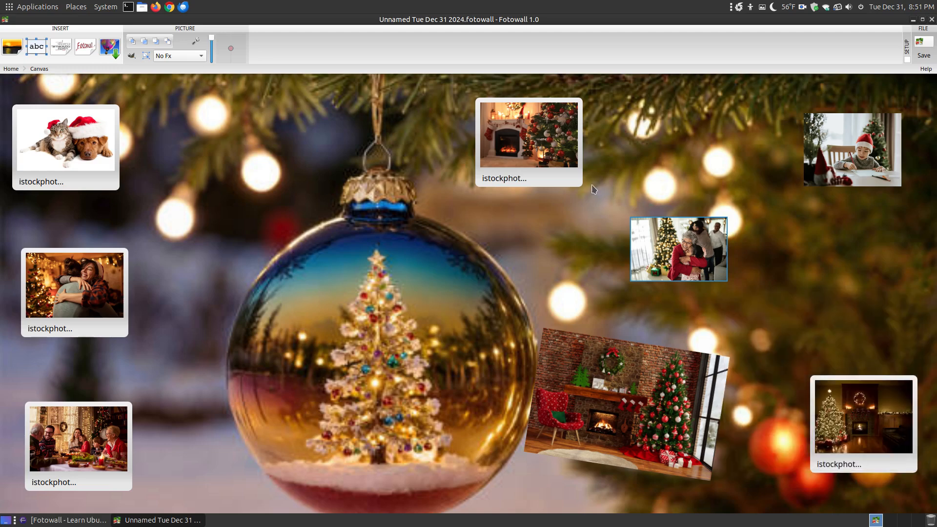
left_click(572, 178)
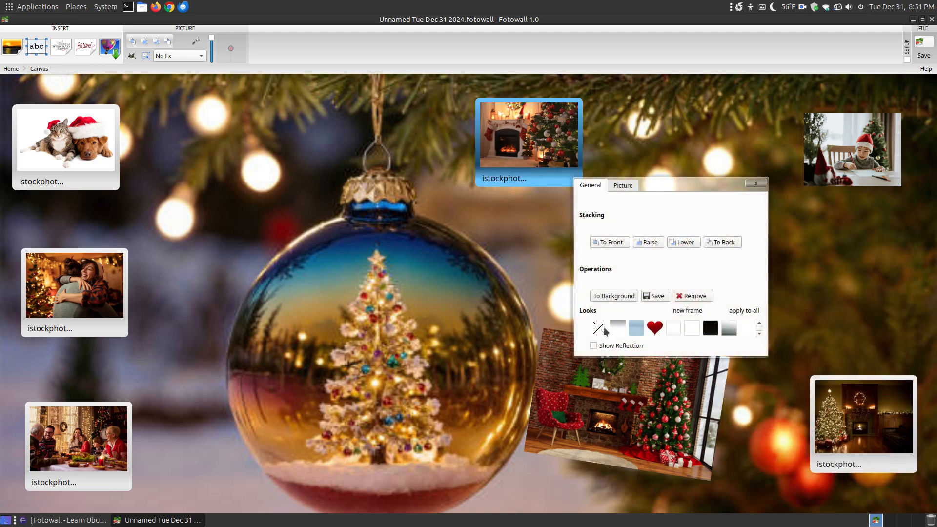
left_click(599, 328)
left_click(754, 185)
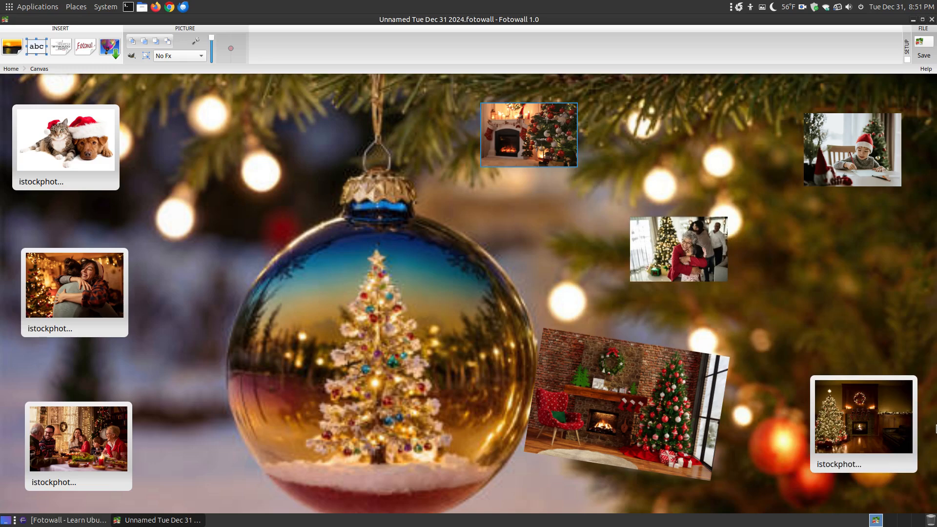
- Remove the frames from the dark fireplace room picture at the canvas's lower right and the family dinner picture at its lower left
left_click(909, 471)
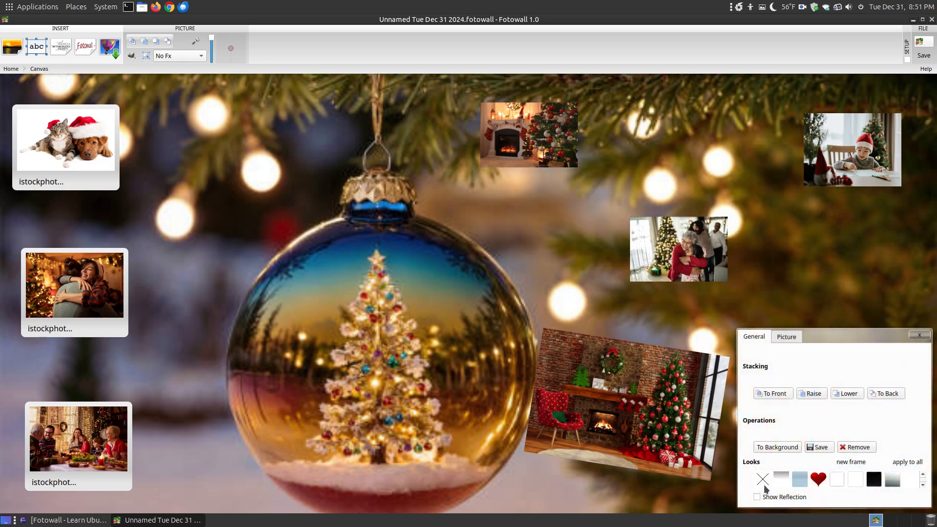
left_click(763, 480)
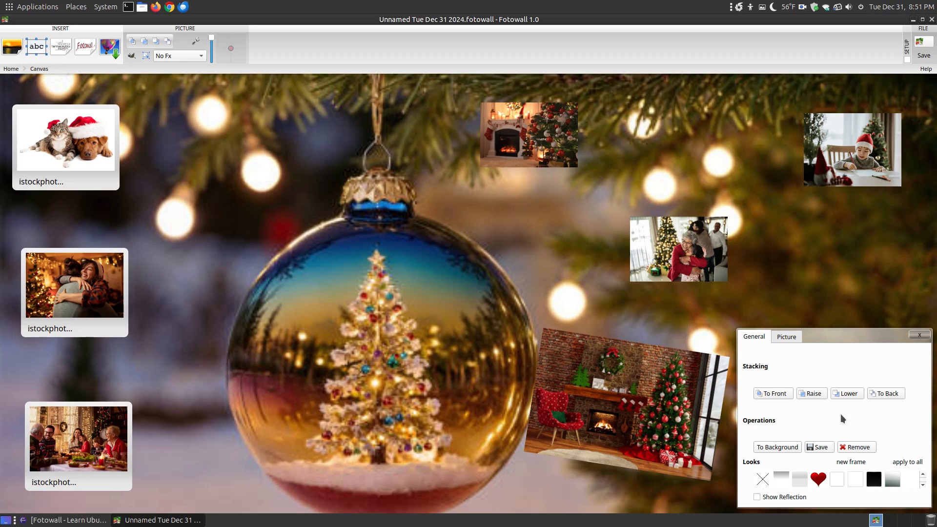
left_click(919, 334)
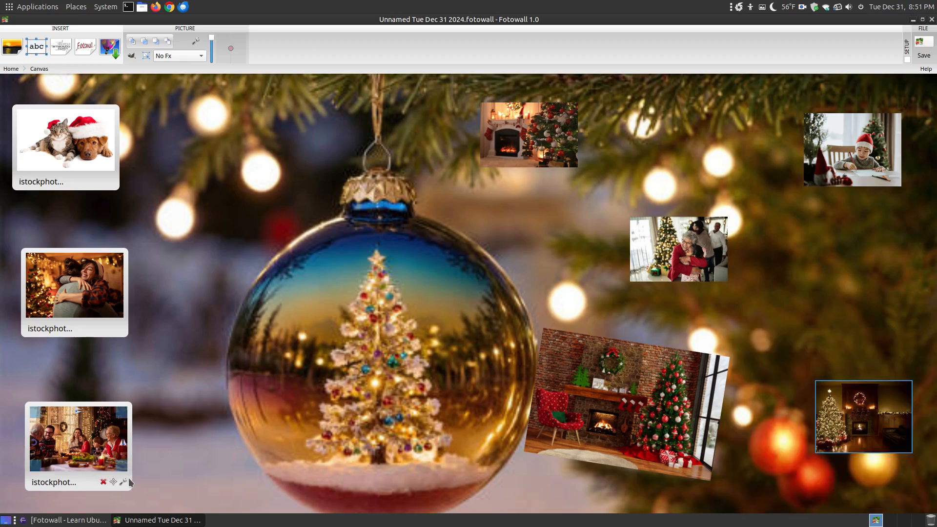
left_click(127, 478)
left_click(146, 482)
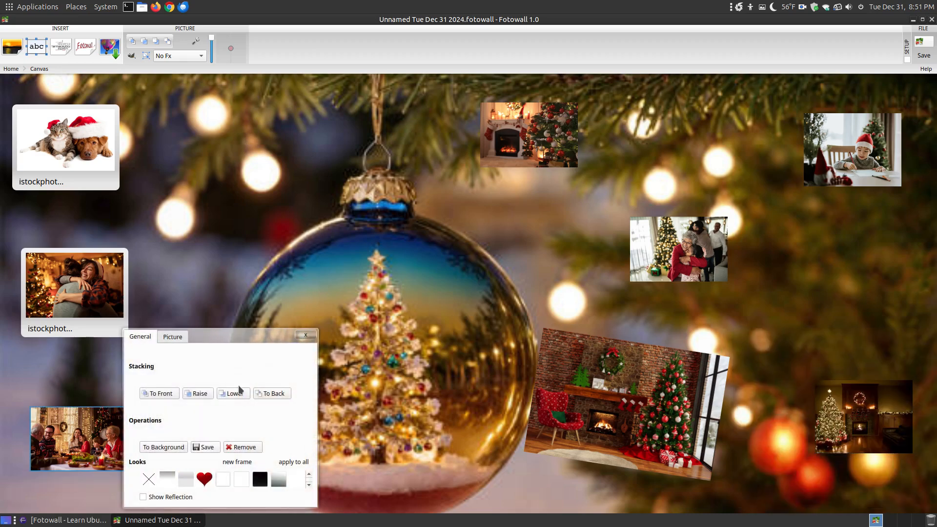
- Remove the frames from the hugging couple picture and the cat-and-dog picture, closing each picture's properties
left_click(306, 335)
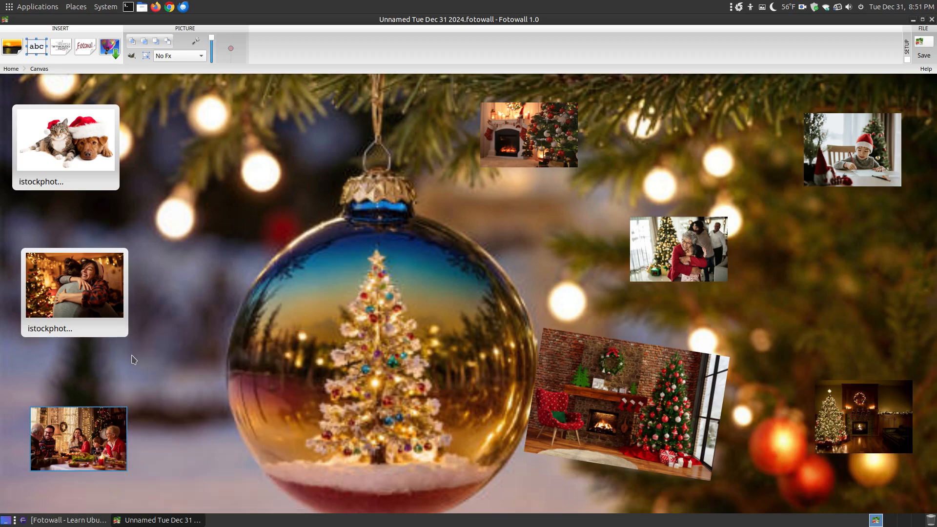
left_click(118, 332)
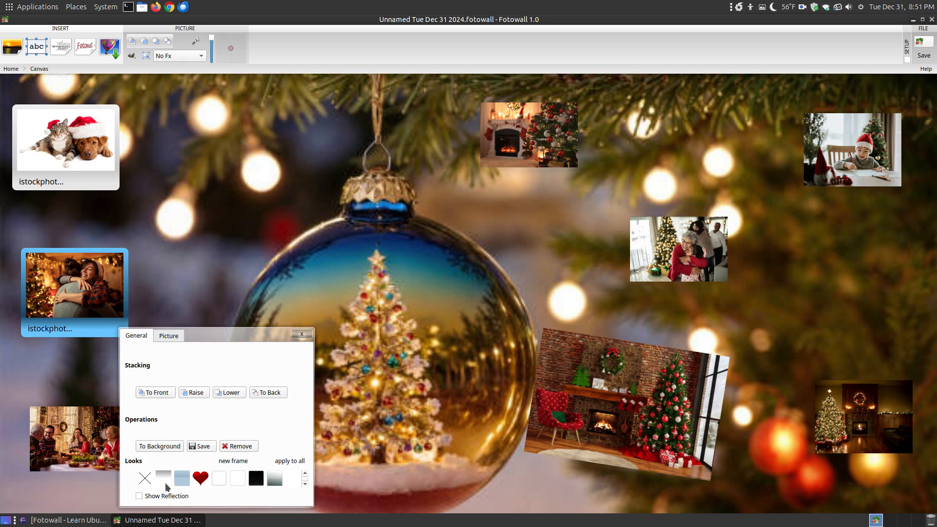
left_click(145, 478)
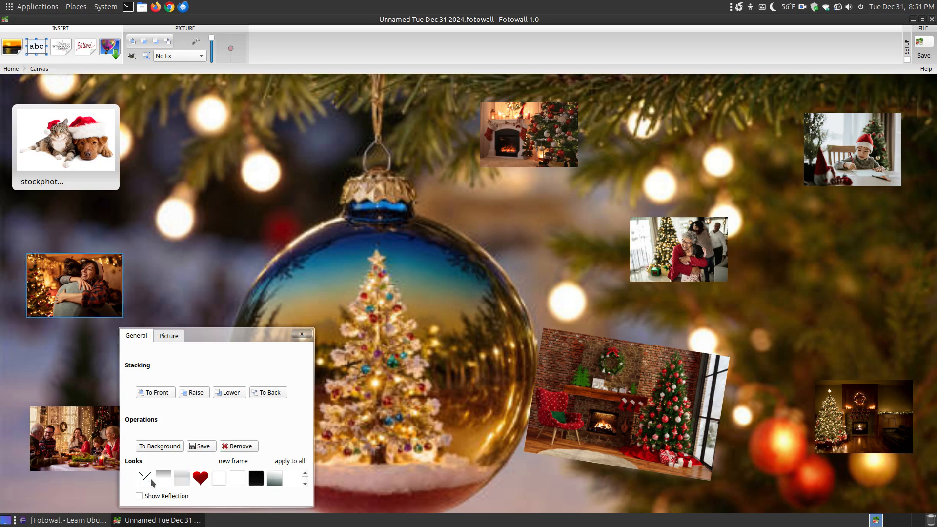
left_click(302, 334)
left_click(110, 181)
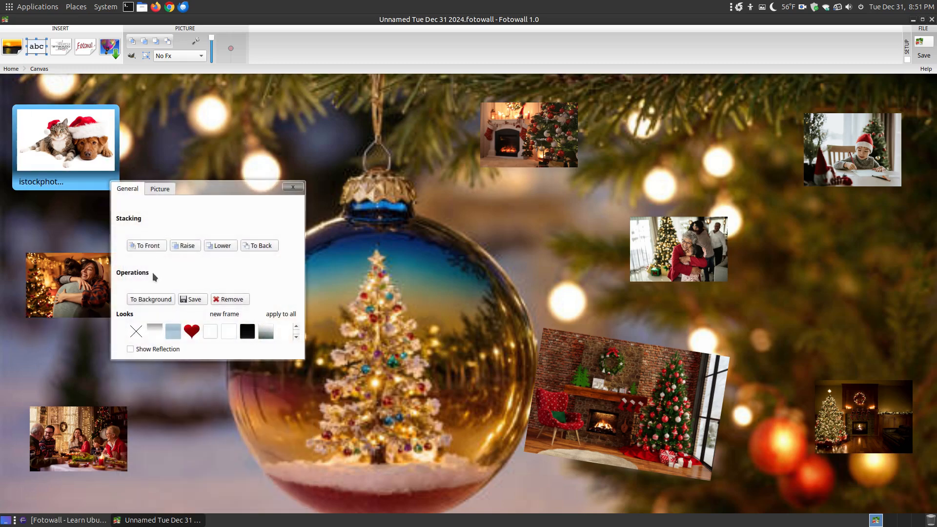
left_click(136, 332)
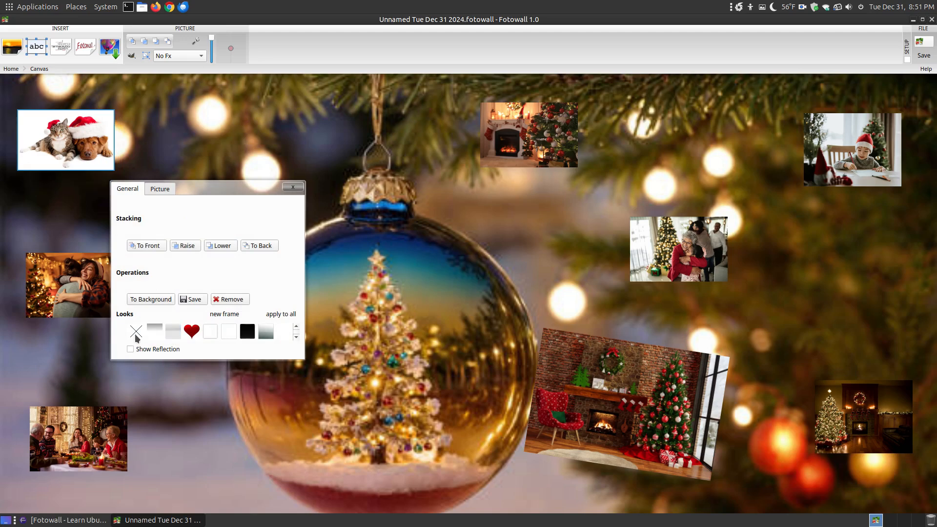
left_click(293, 187)
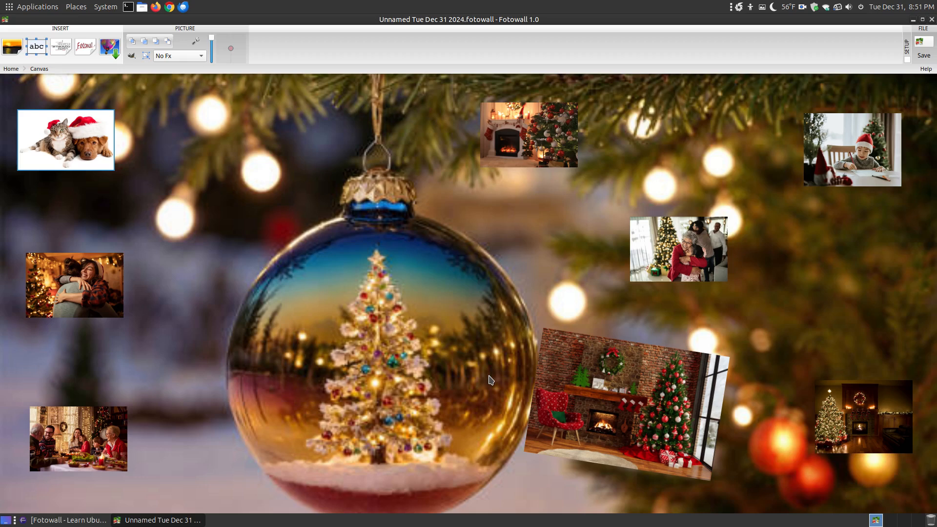
- Shift the brick fireplace picture away from the ornament, and enlarge the family hug picture above it with a counter-clockwise tilt
left_click_drag(611, 394, 658, 403)
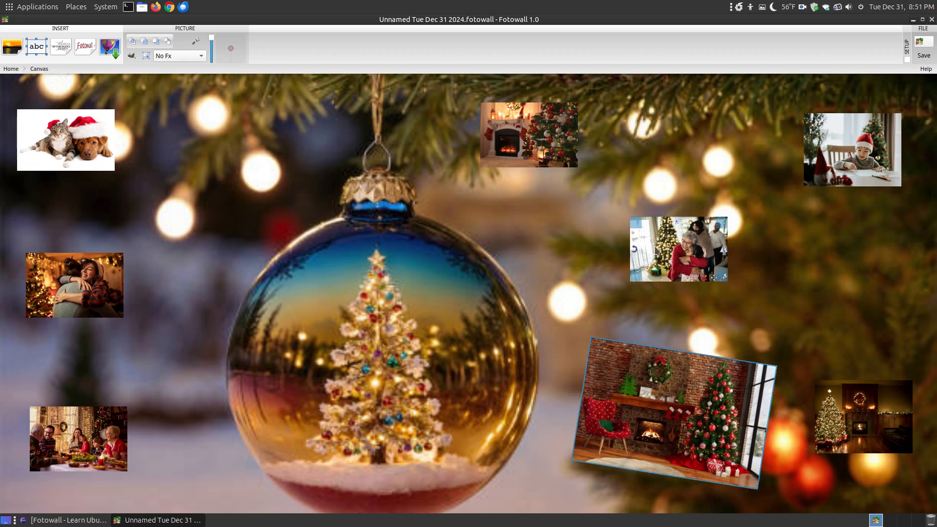
left_click(659, 253)
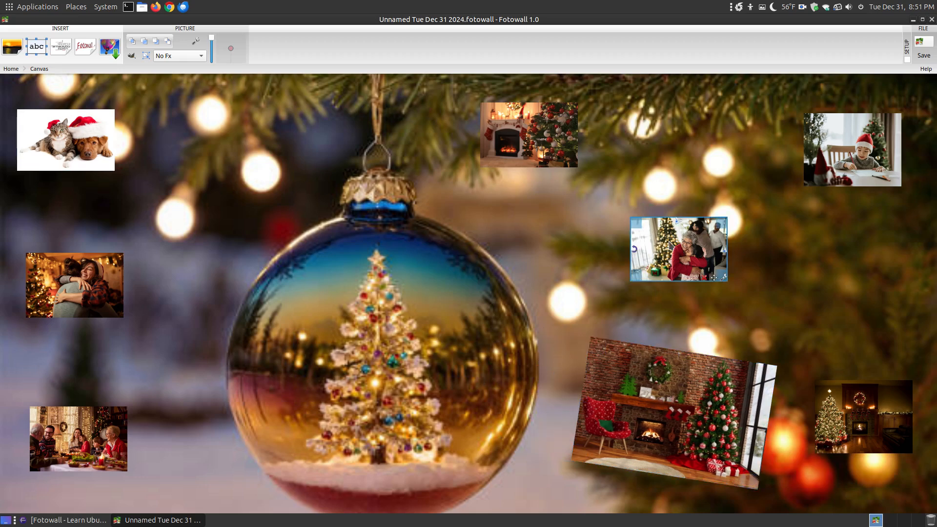
left_click_drag(633, 221, 577, 191)
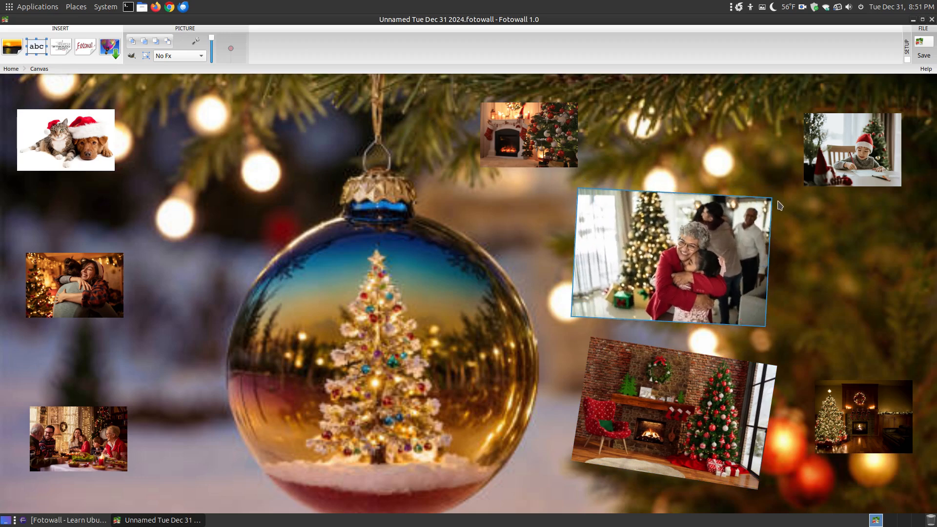
left_click_drag(768, 203, 760, 182)
- Enlarge and tilt the dark fireplace room picture, fitting it beside the brick fireplace picture with the family hug picture above both
left_click_drag(727, 412, 657, 444)
left_click(854, 436)
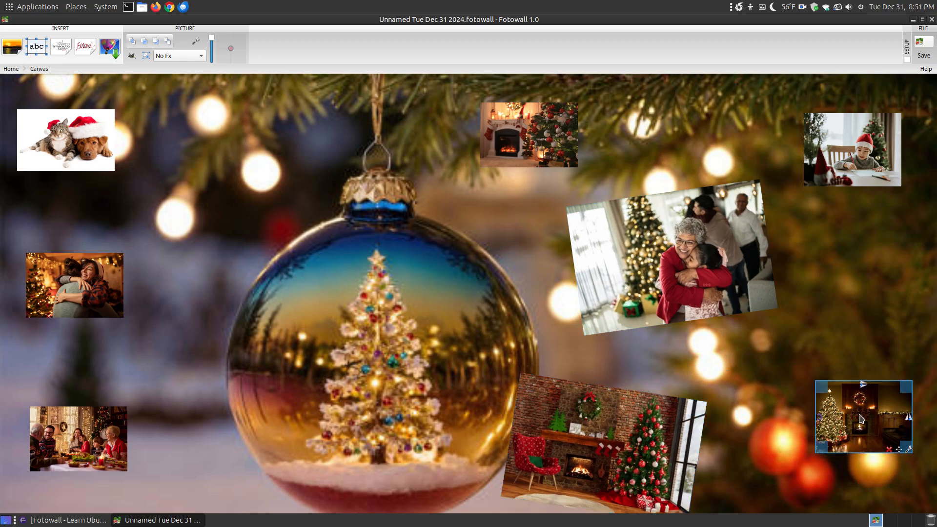
left_click_drag(821, 386, 747, 350)
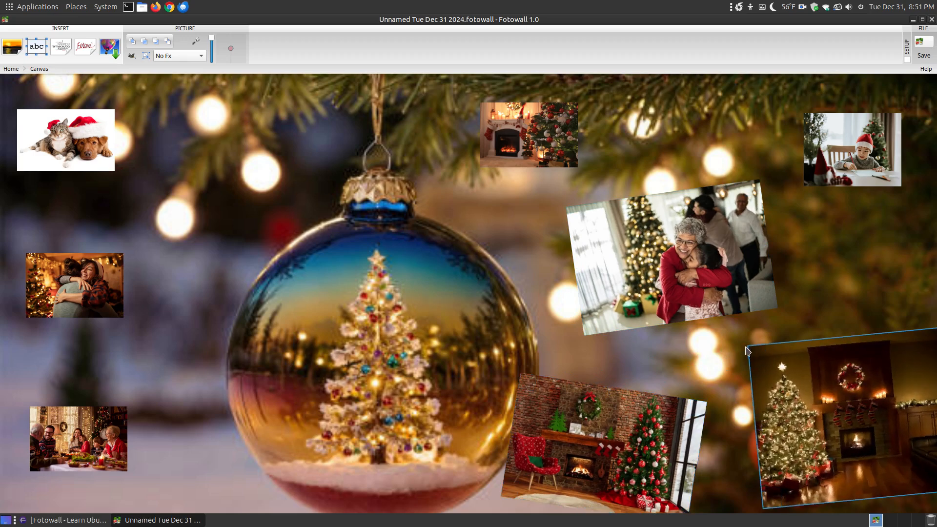
left_click_drag(789, 431, 749, 432)
left_click_drag(624, 439, 646, 423)
left_click_drag(824, 405, 809, 389)
left_click_drag(735, 237, 750, 254)
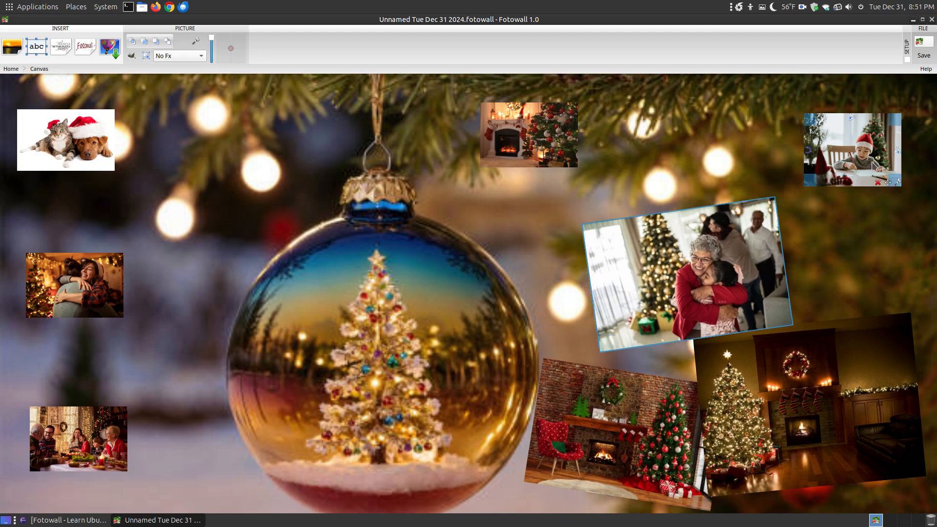
- Enlarge and slightly tilt the writing boy picture in the canvas's upper-right corner, and raise it above the family hug picture
left_click_drag(815, 129, 822, 148)
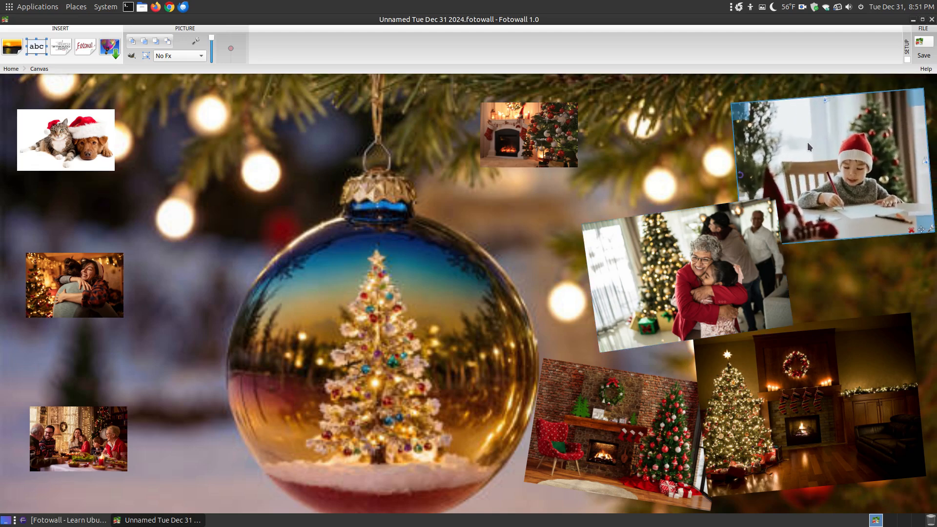
left_click(930, 228)
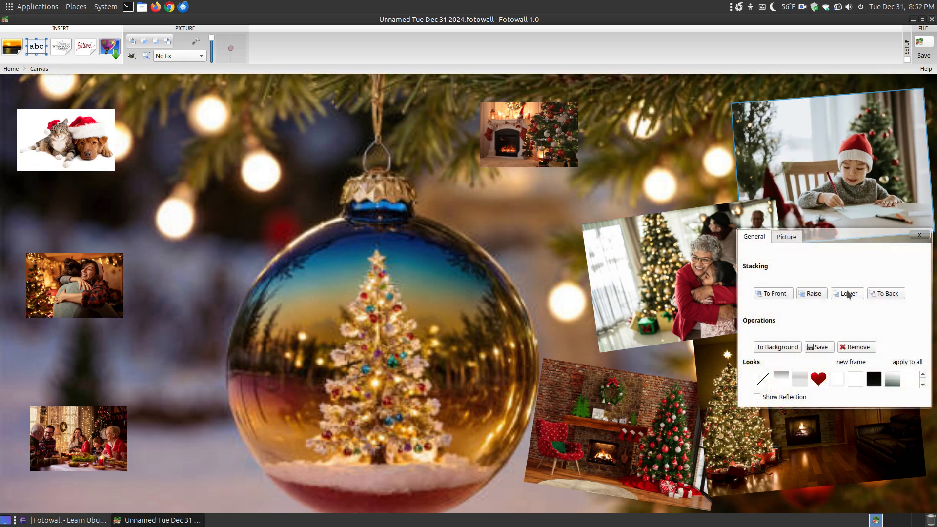
left_click(819, 293)
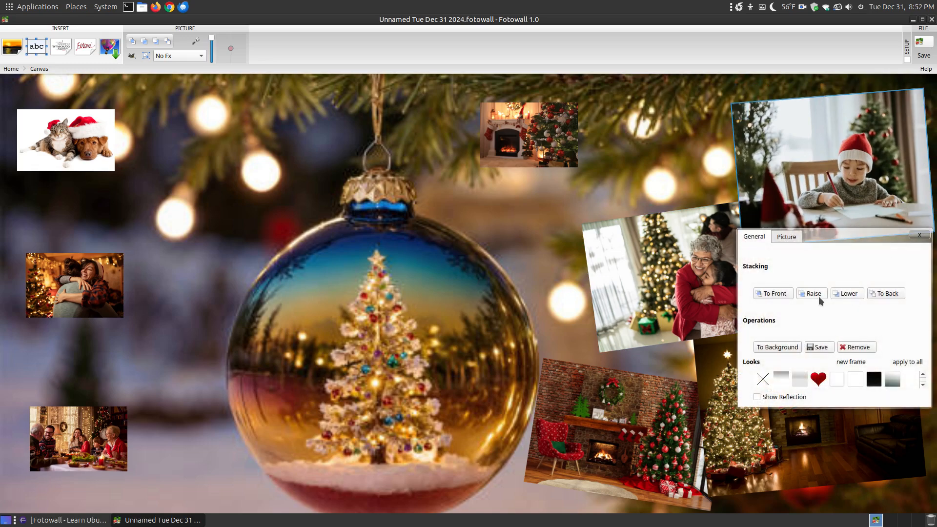
left_click(919, 235)
- Enlarge and tilt the top-centre fireplace picture, placing it between the ornament's cap and the writing boy picture
left_click(508, 144)
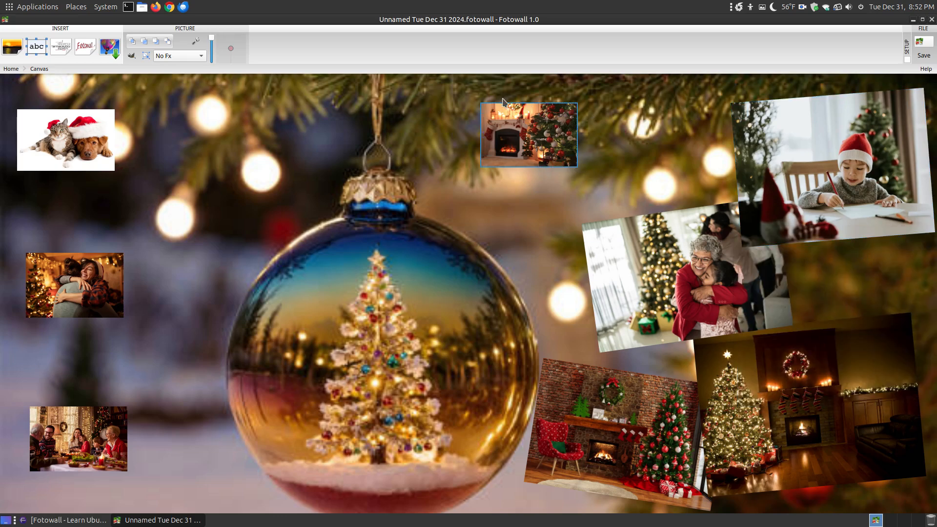
left_click_drag(483, 107, 408, 83)
left_click_drag(520, 162, 561, 144)
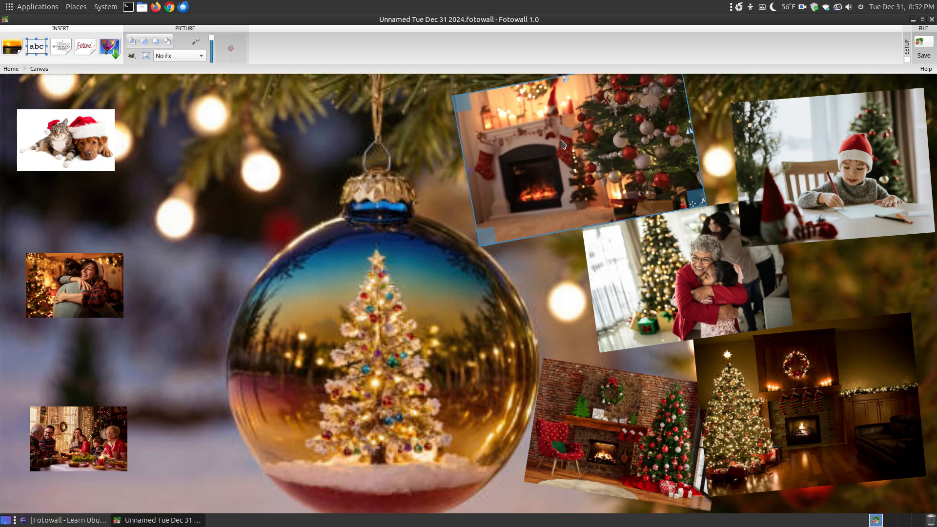
- Enlarge the cat-and-dog picture with a clockwise tilt near the ornament, and the hugging couple picture below it with a counter-clockwise tilt
left_click(68, 156)
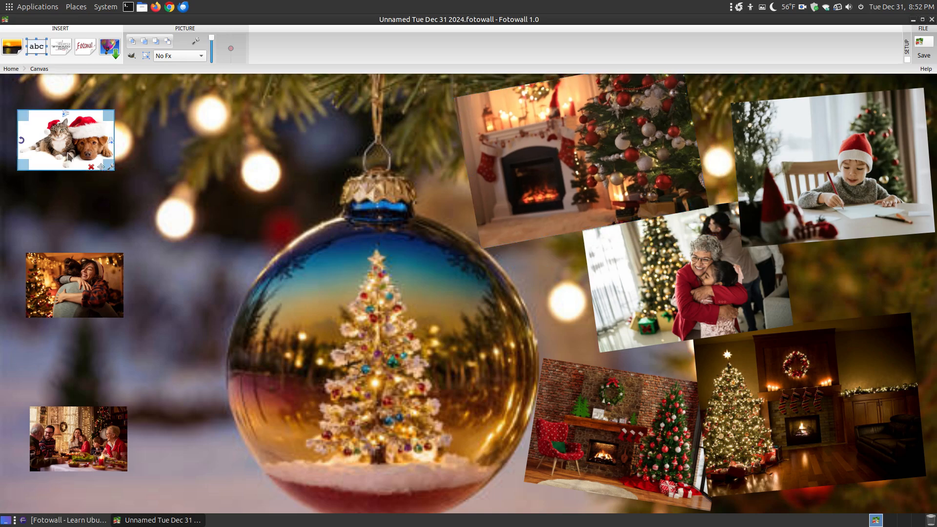
left_click_drag(21, 115, 2, 84)
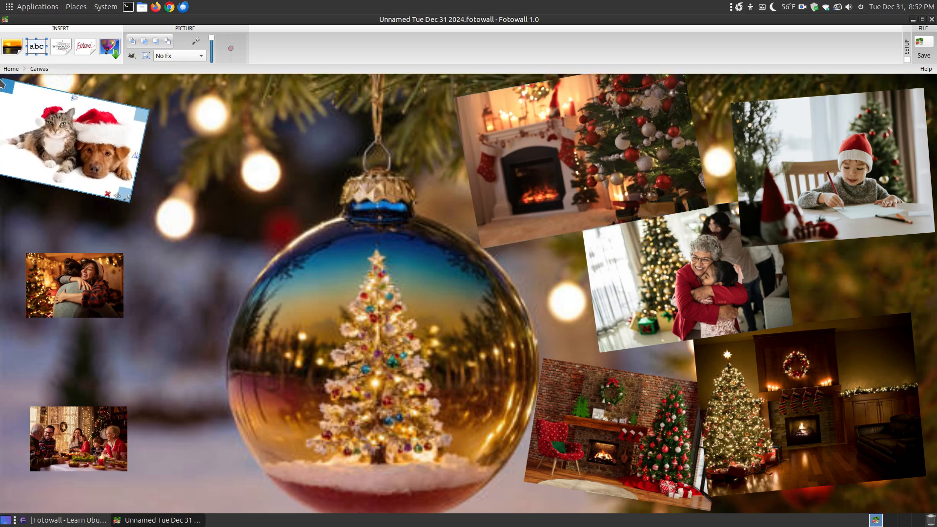
left_click_drag(48, 125, 171, 133)
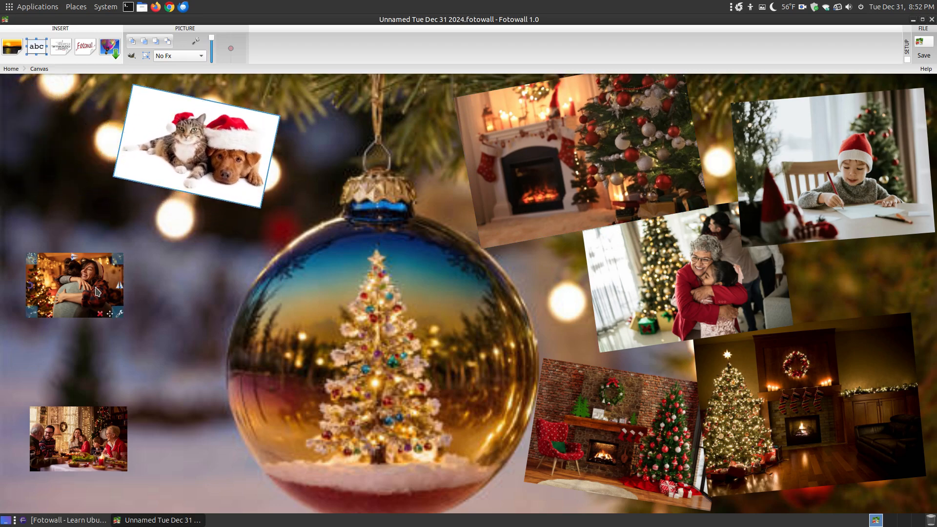
left_click_drag(117, 258, 164, 200)
left_click_drag(96, 253, 136, 263)
- Enlarge the family dinner picture with a clockwise tilt and place it below the hugging couple picture, beside the ornament
left_click(94, 450)
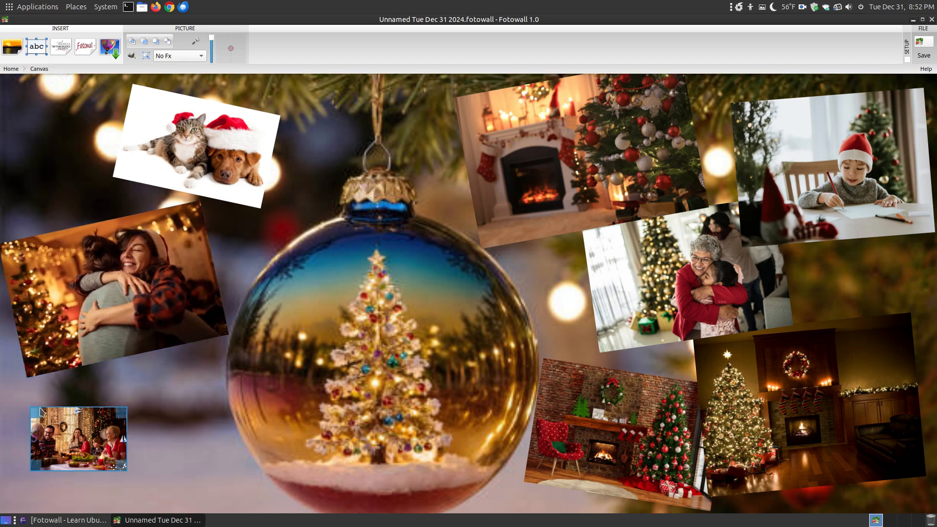
left_click_drag(35, 415, 9, 372)
left_click_drag(61, 429, 147, 438)
left_click_drag(97, 388, 81, 366)
left_click_drag(146, 423, 135, 423)
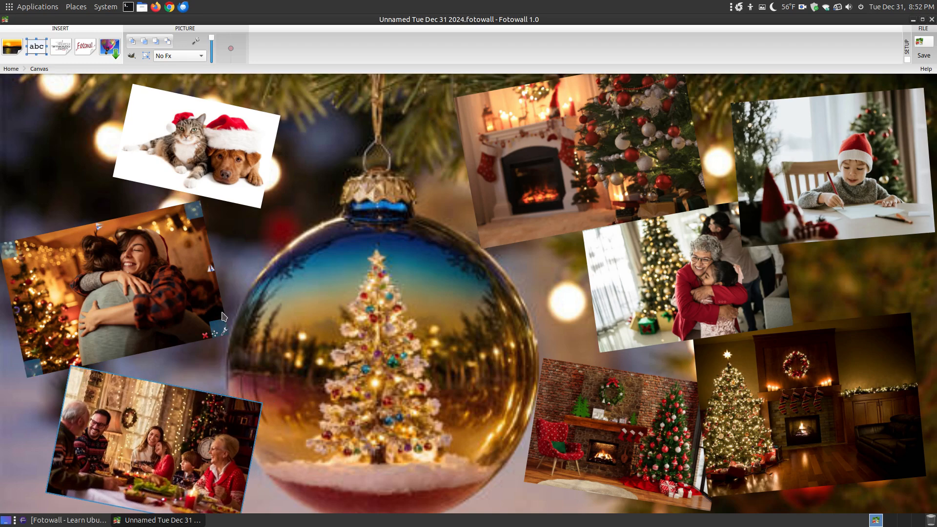
- Open the hugging couple picture's properties and turn its reflection on and off again
left_click(224, 331)
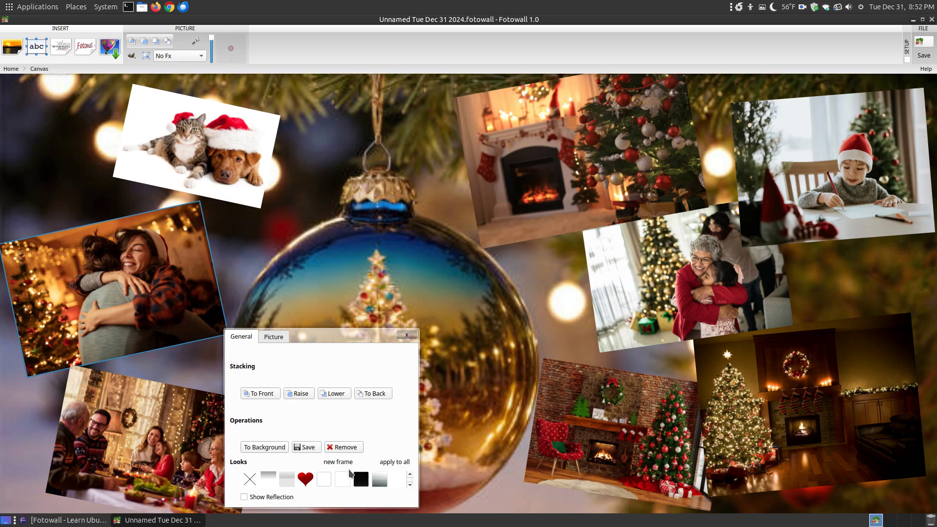
left_click(244, 497)
left_click(244, 497)
- Try the Invert and Flip transforms on the hugging couple picture, reversing each one
left_click(273, 337)
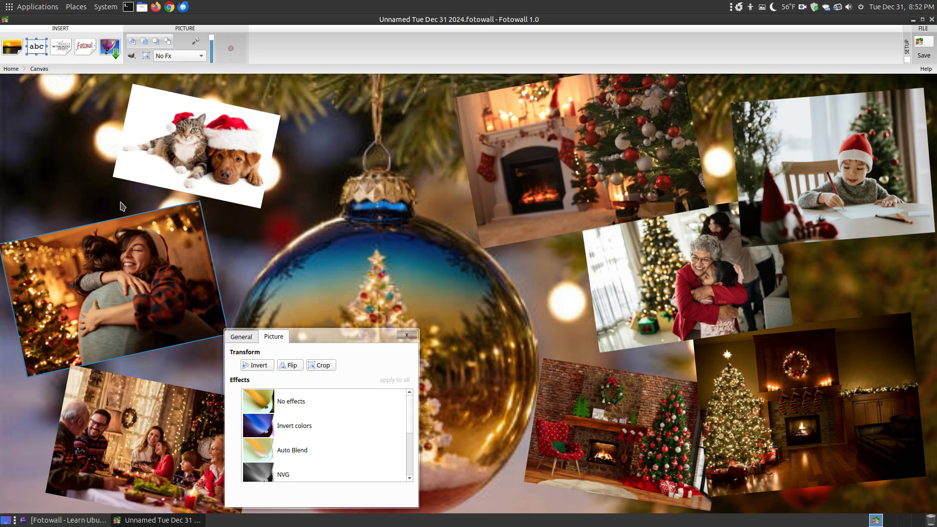
left_click(256, 368)
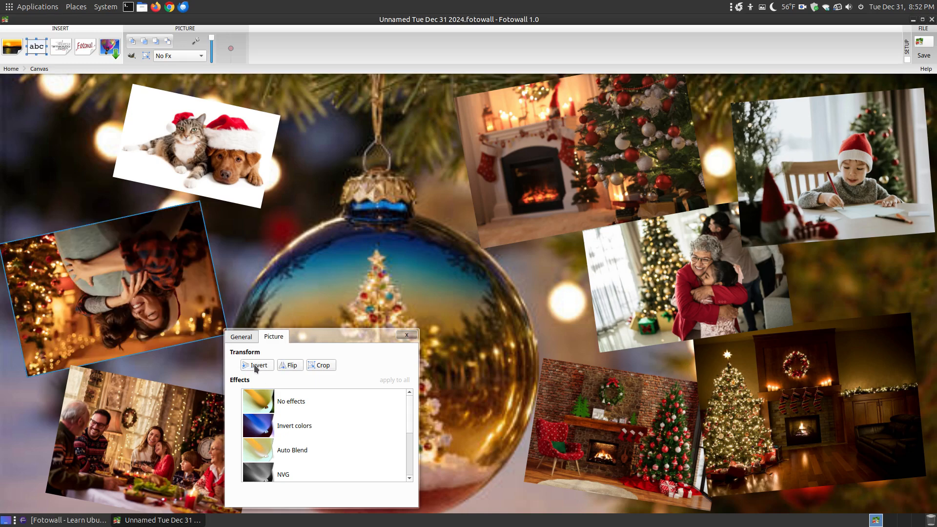
left_click(255, 366)
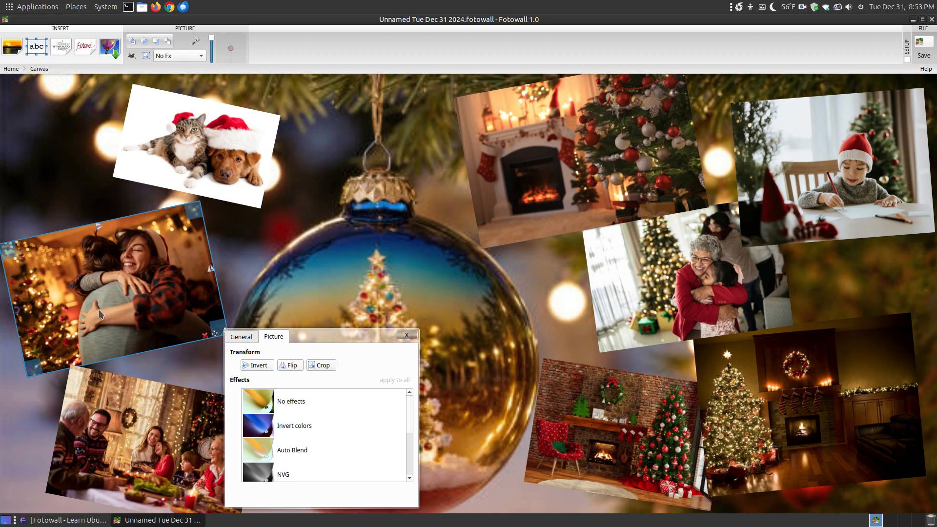
left_click(302, 366)
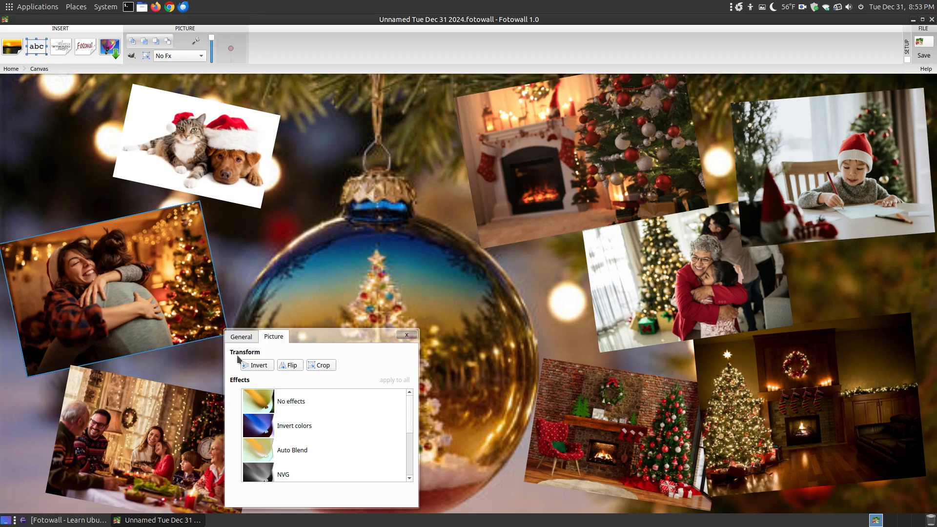
left_click(279, 366)
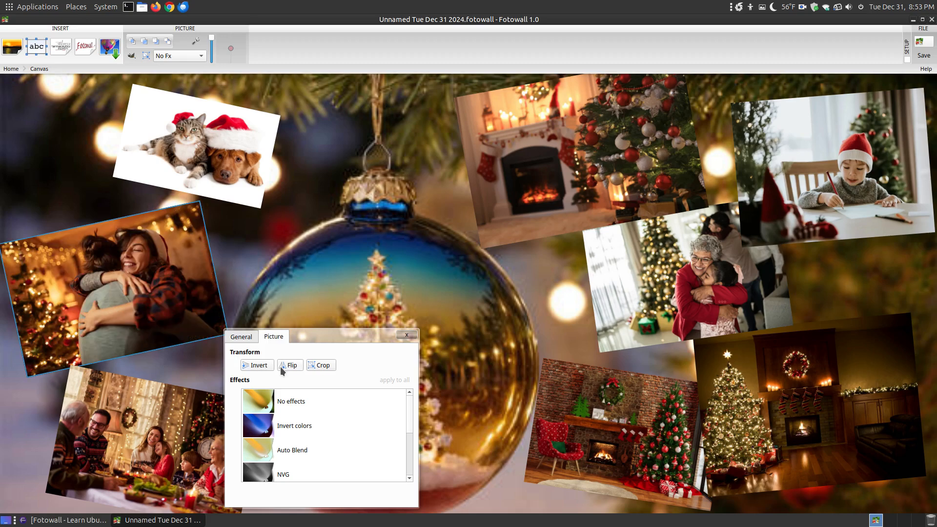
- Open and cancel cropping for the hugging couple picture, and try its Invert colors effect before restoring No effects
left_click(326, 367)
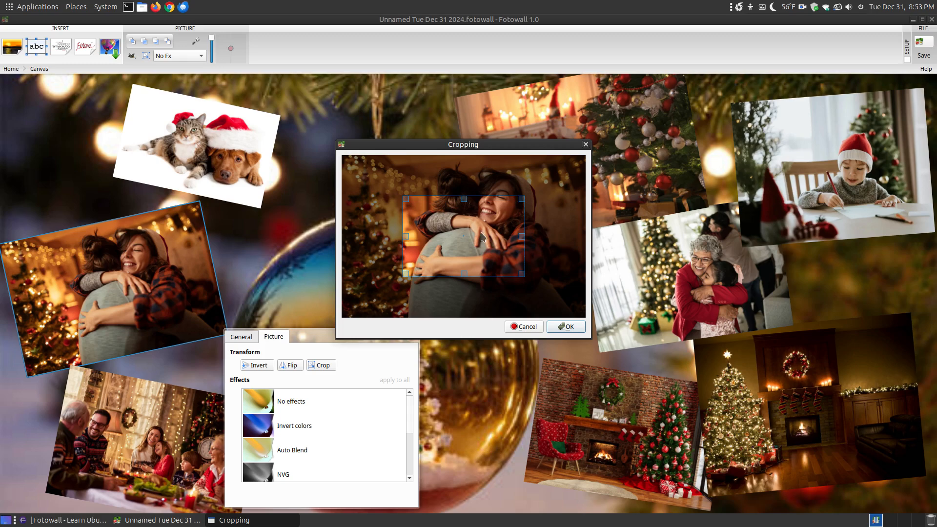
left_click(521, 327)
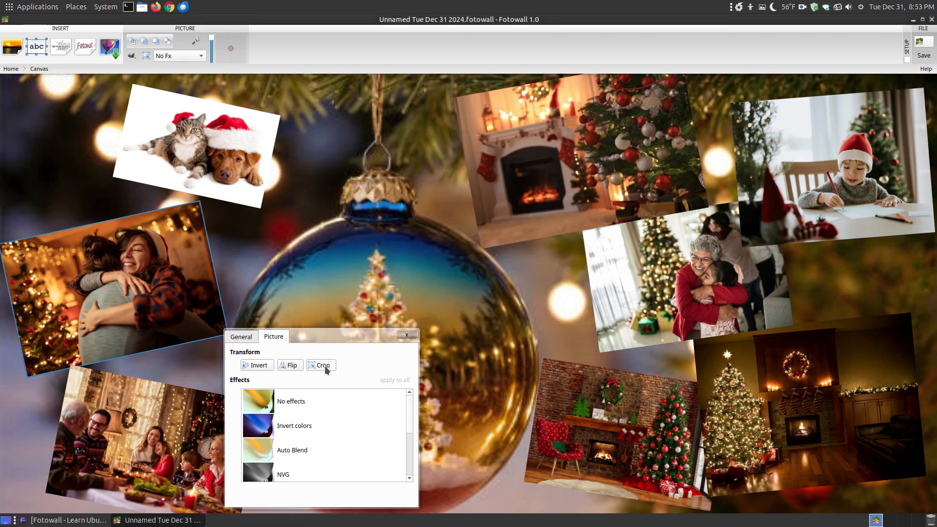
left_click(266, 404)
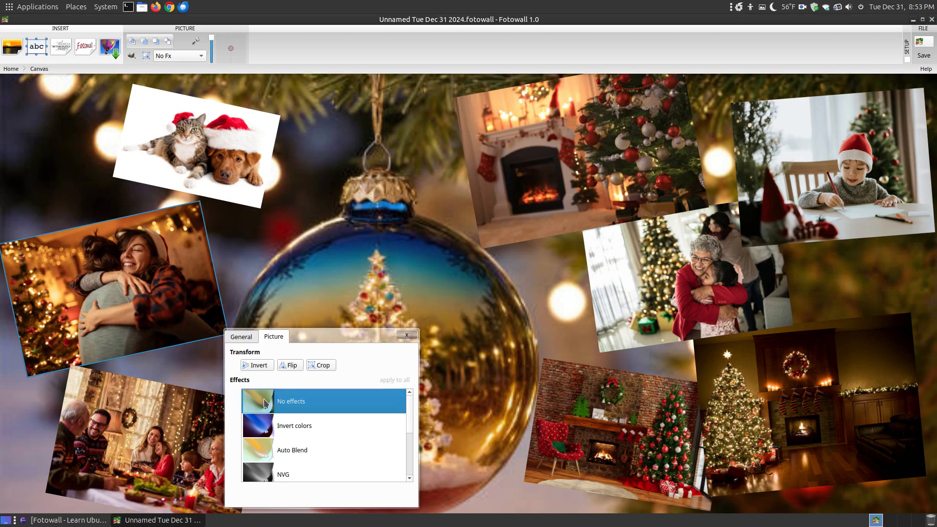
left_click(265, 431)
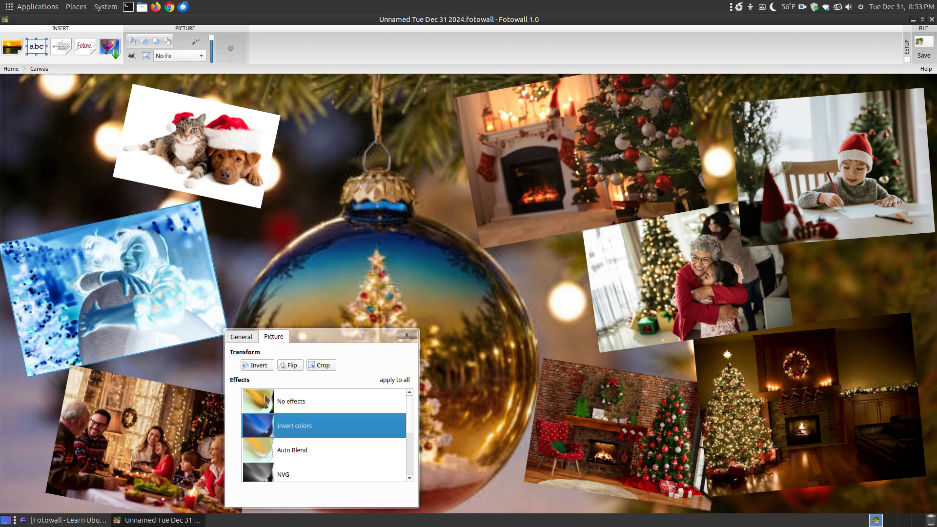
left_click(252, 405)
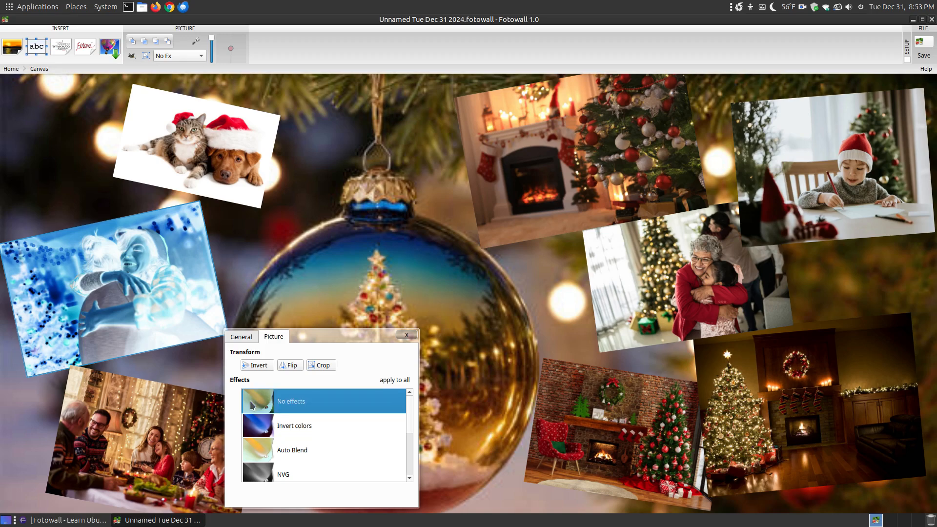
- Apply the Auto Blend effect to the hugging couple picture, accepting the default strength
left_click(267, 444)
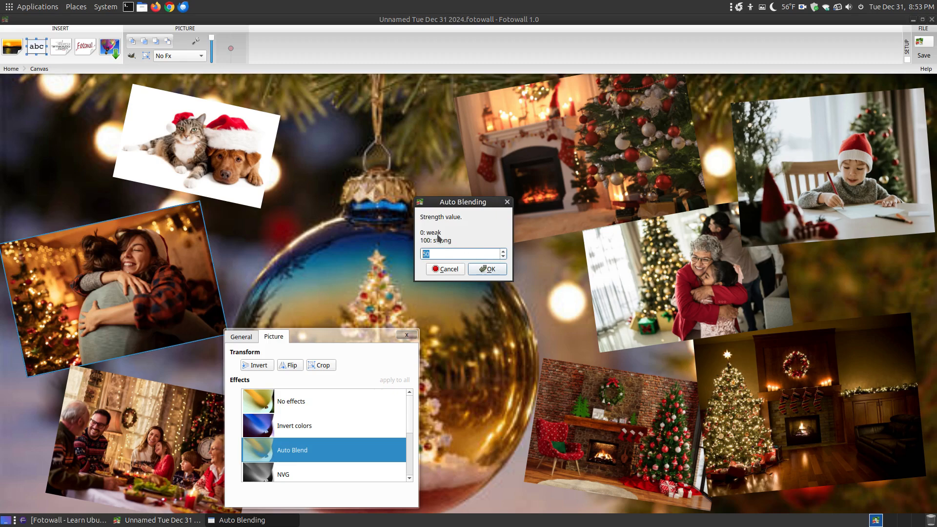
left_click(484, 270)
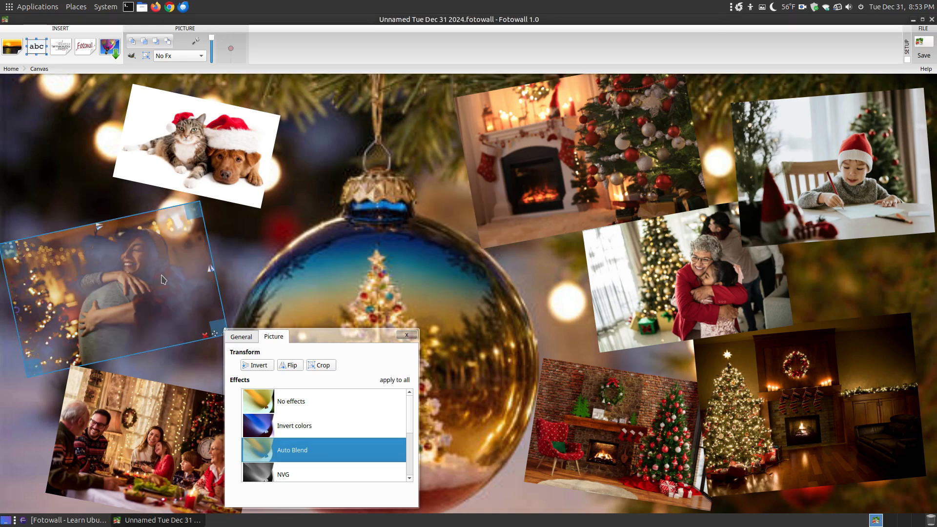
- Remove Auto Blend from the hugging couple picture, and try the Black and White effect before restoring No effects
left_click(271, 406)
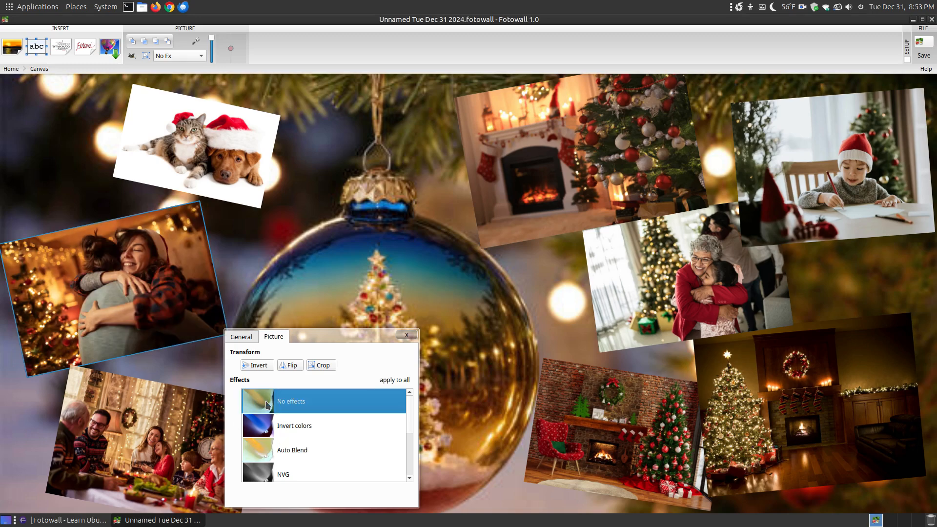
scroll(311, 426, "down", 1)
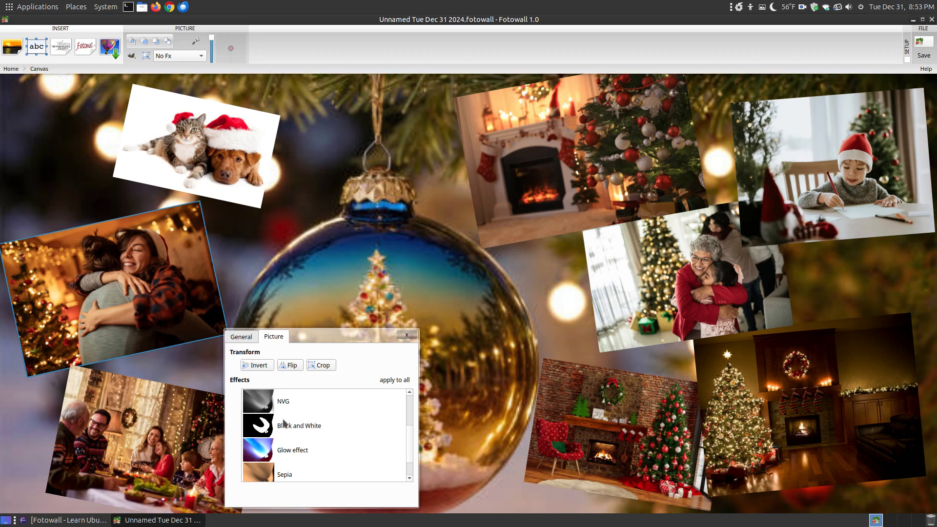
left_click(266, 430)
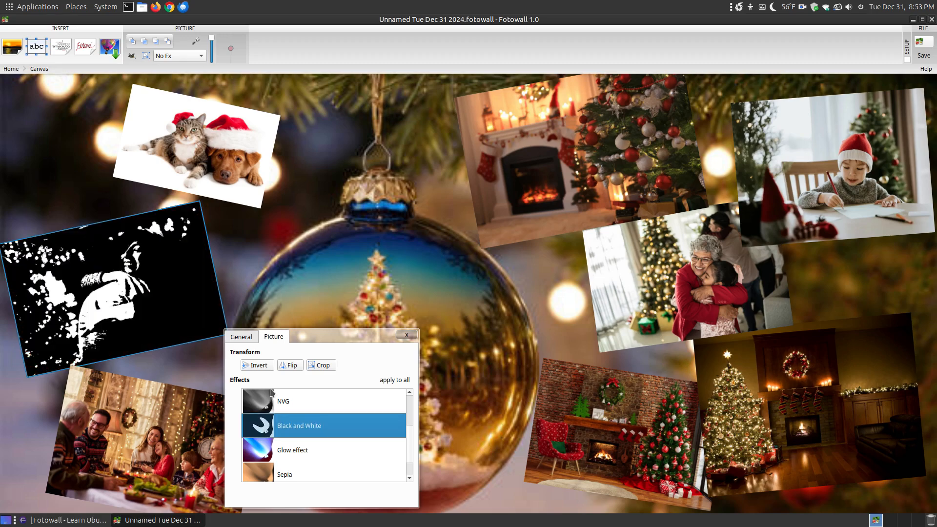
scroll(274, 405, "up", 1)
left_click(259, 406)
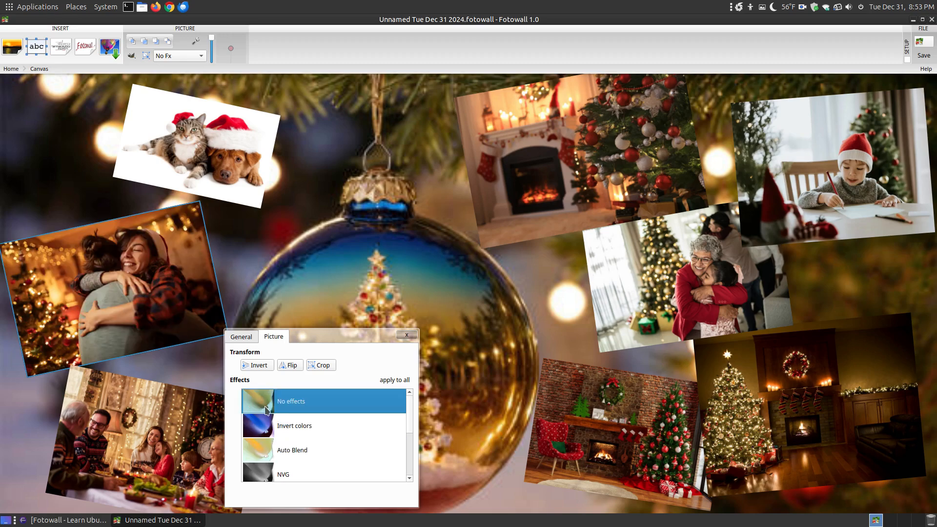
- Try the Sepia effect on the hugging couple picture, then restore No effects
scroll(297, 427, "down", 2)
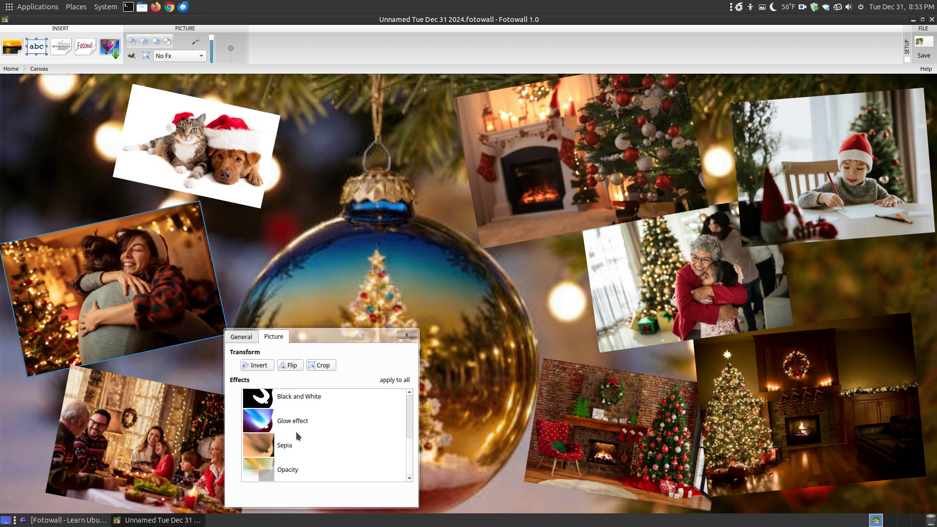
left_click(272, 448)
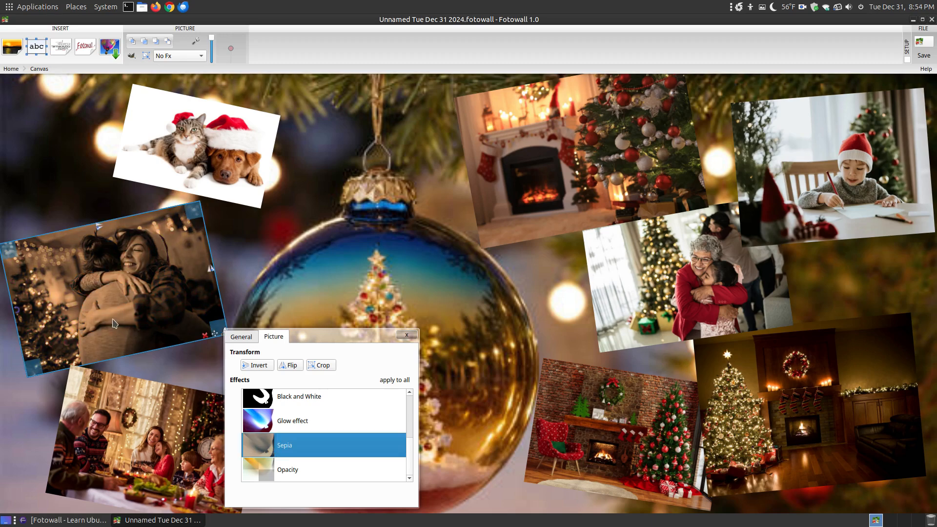
scroll(308, 413, "up", 3)
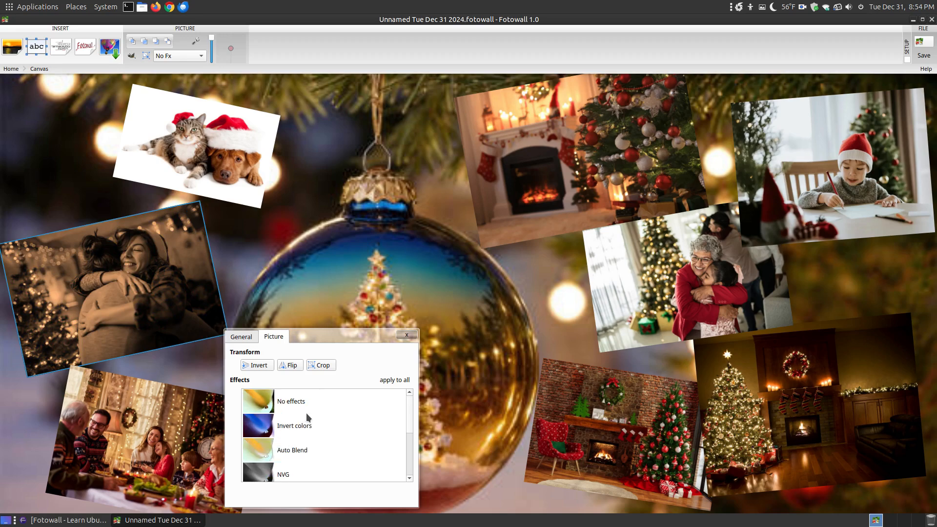
left_click(280, 405)
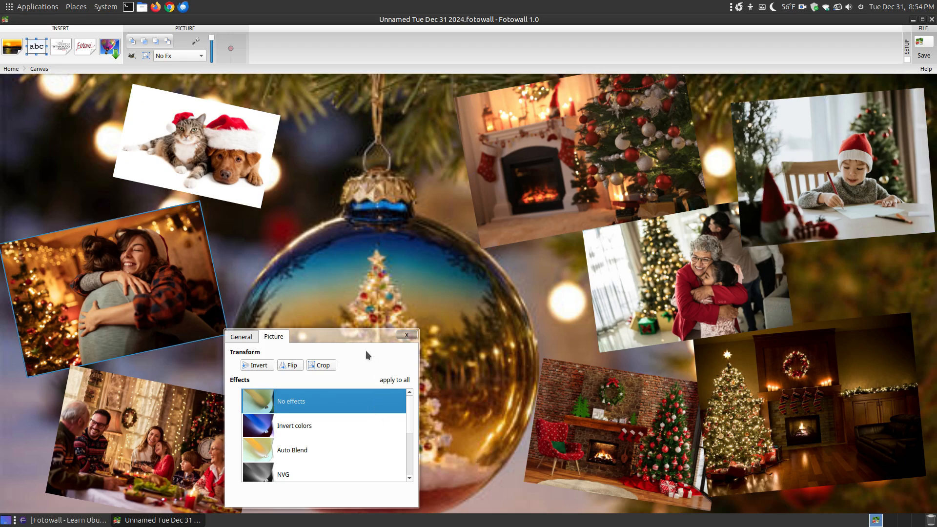
- Close the hugging couple picture's properties
left_click(249, 337)
left_click(272, 337)
left_click(407, 334)
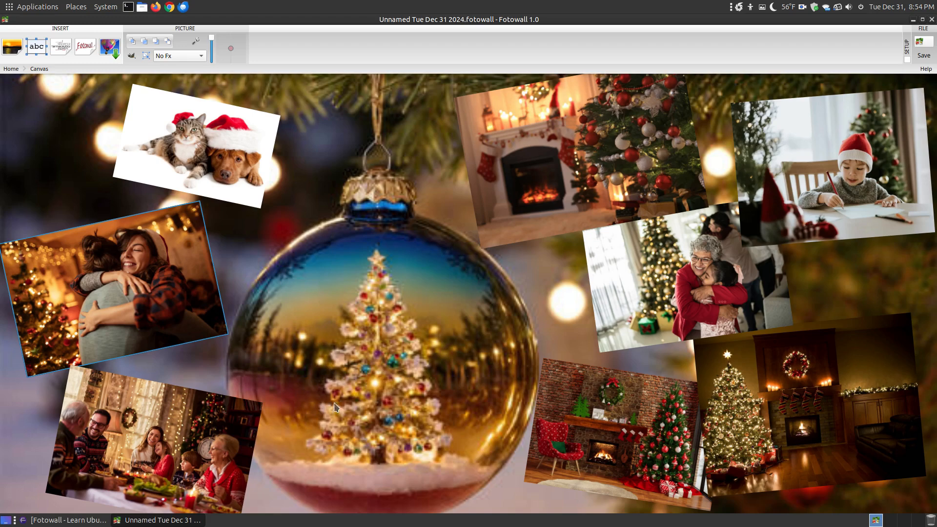
- Try tilting the hugging couple picture in perspective, and return it to its flat orientation
mouse_move(149, 330)
mouse_move(180, 163)
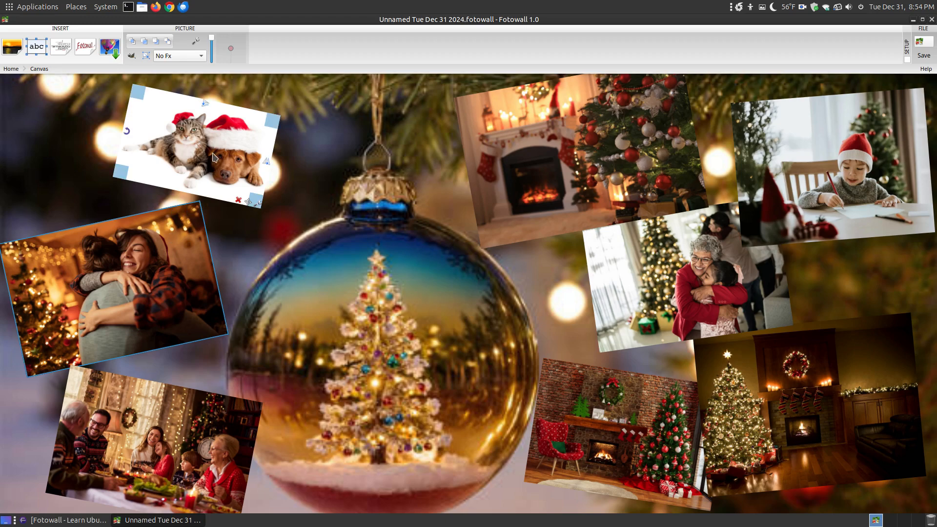
mouse_move(214, 42)
left_mouse_down()
mouse_move(212, 61)
mouse_move(207, 35)
left_mouse_up()
mouse_move(194, 241)
mouse_move(202, 191)
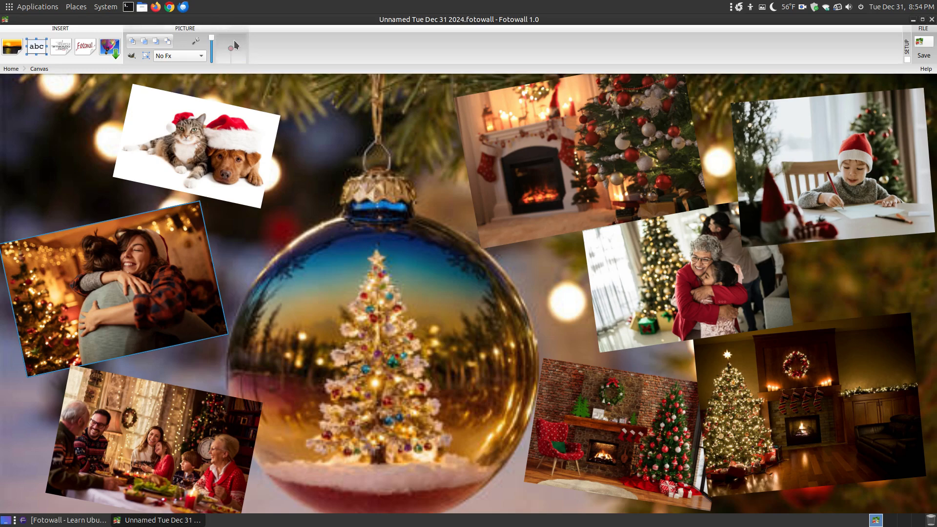
mouse_move(232, 49)
left_mouse_down()
mouse_move(224, 40)
mouse_move(230, 51)
mouse_move(240, 42)
mouse_move(244, 60)
mouse_move(236, 51)
mouse_move(227, 68)
mouse_move(220, 43)
mouse_move(244, 58)
mouse_move(218, 60)
mouse_move(230, 49)
left_mouse_up()
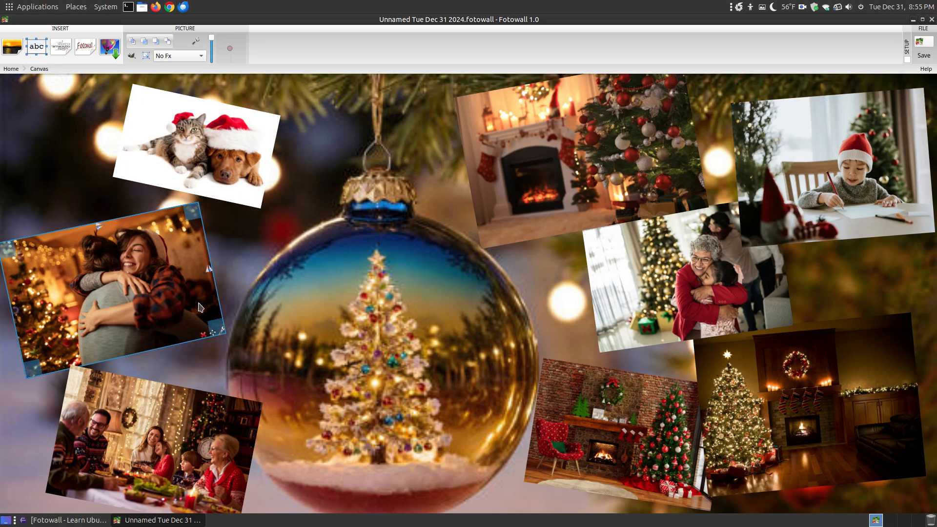
left_click_drag(233, 47, 232, 62)
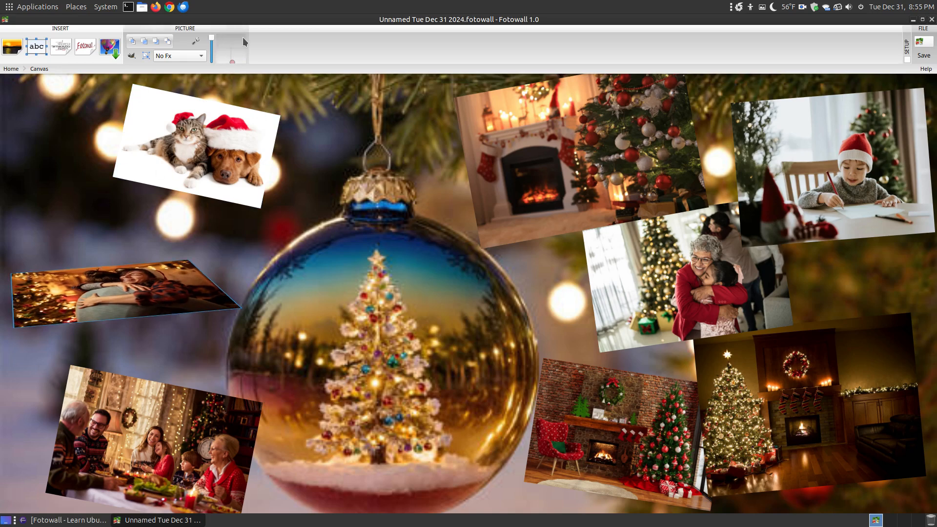
left_click_drag(231, 62, 231, 50)
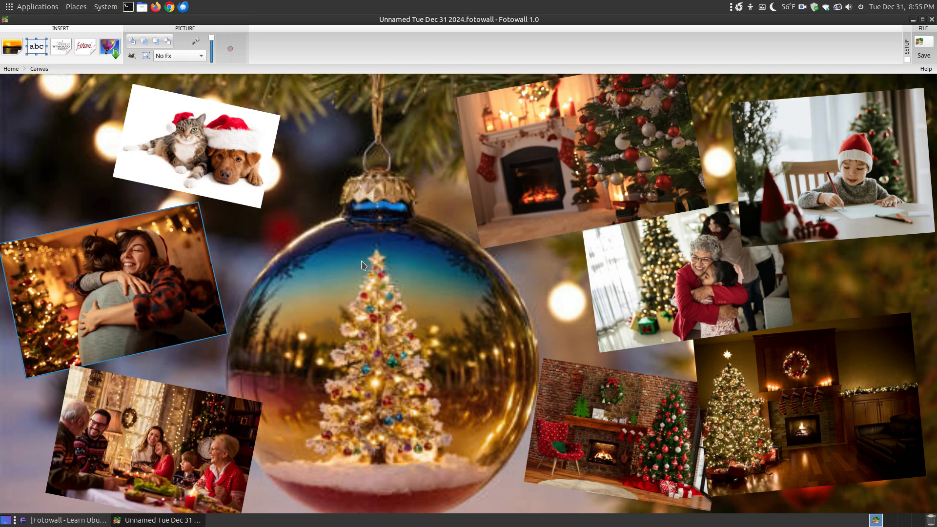
- Start exporting the collage as an image and name the output file Sample Tue Dec 31 2024.png
left_click(926, 45)
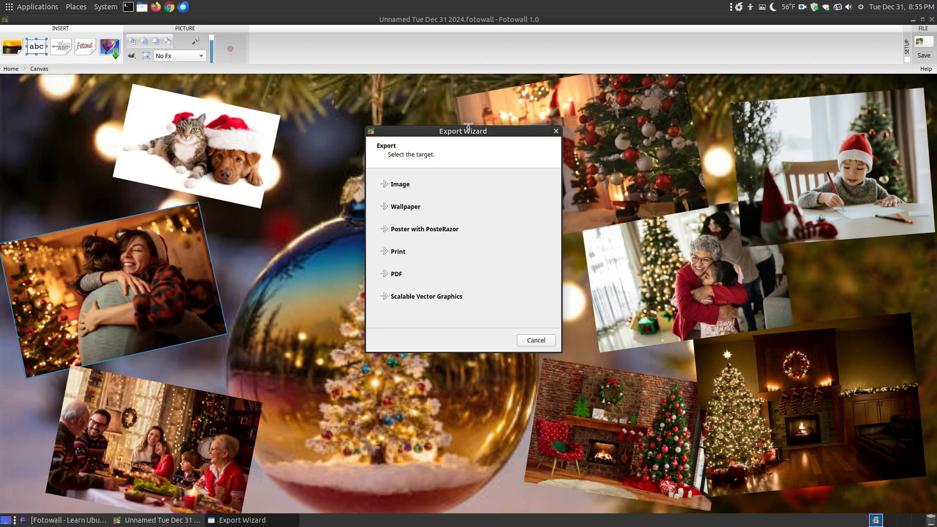
left_click(417, 188)
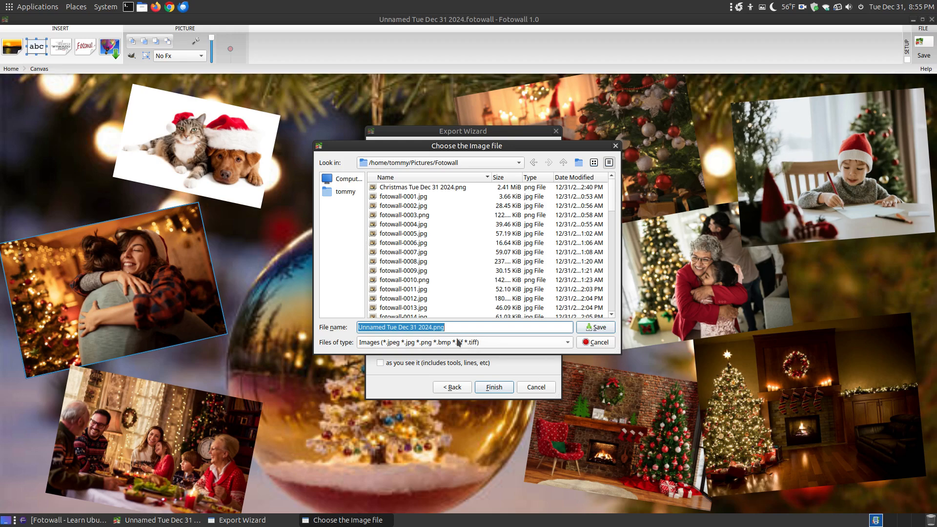
left_click(386, 327)
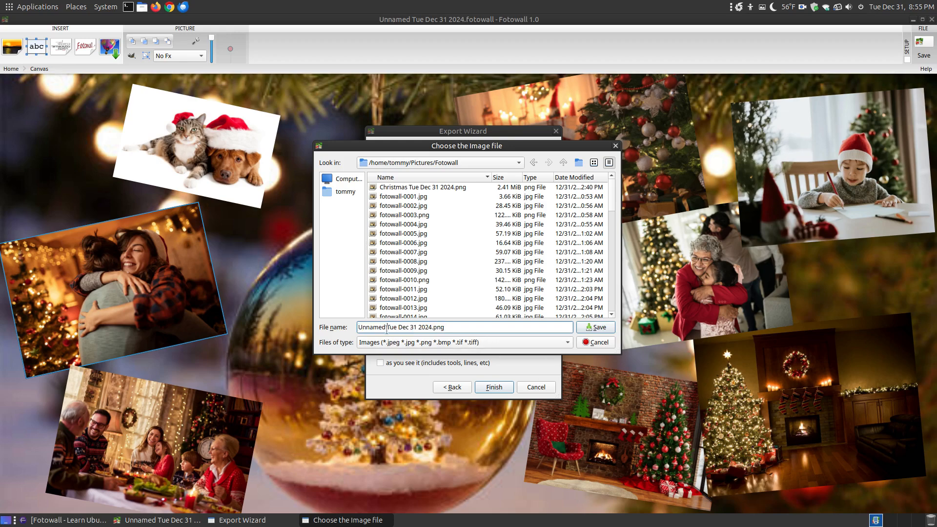
left_click_drag(385, 326, 345, 327)
type("SAM")
key("BackSpace")
key("BackSpace")
key("BackSpace")
type("A")
key("BackSpace")
type("Sample")
left_click(601, 327)
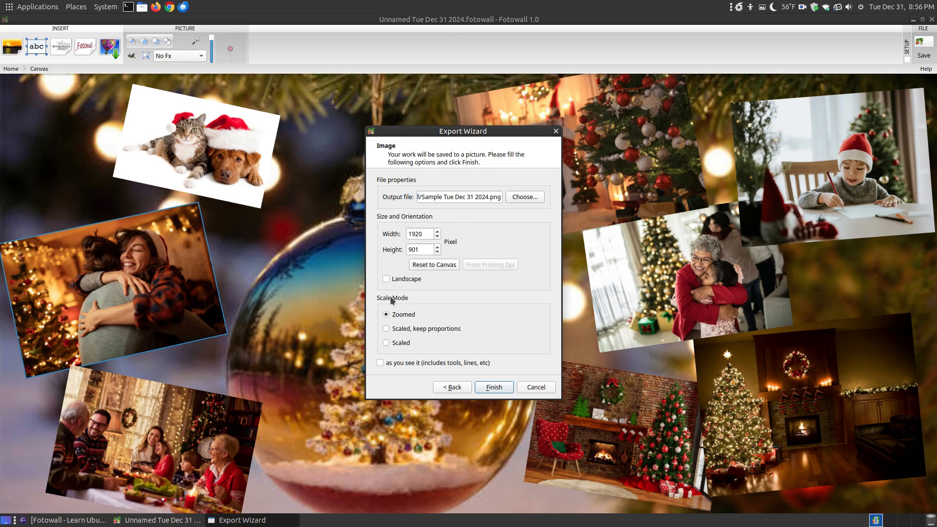
- Set the image's scale mode to Scaled, keep proportions and complete the export
left_click(400, 329)
left_click(498, 386)
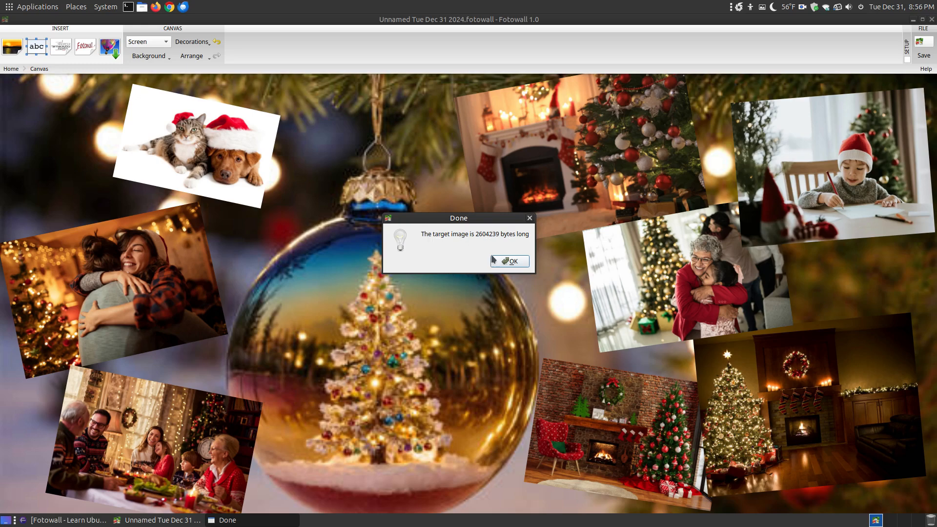
left_click(508, 262)
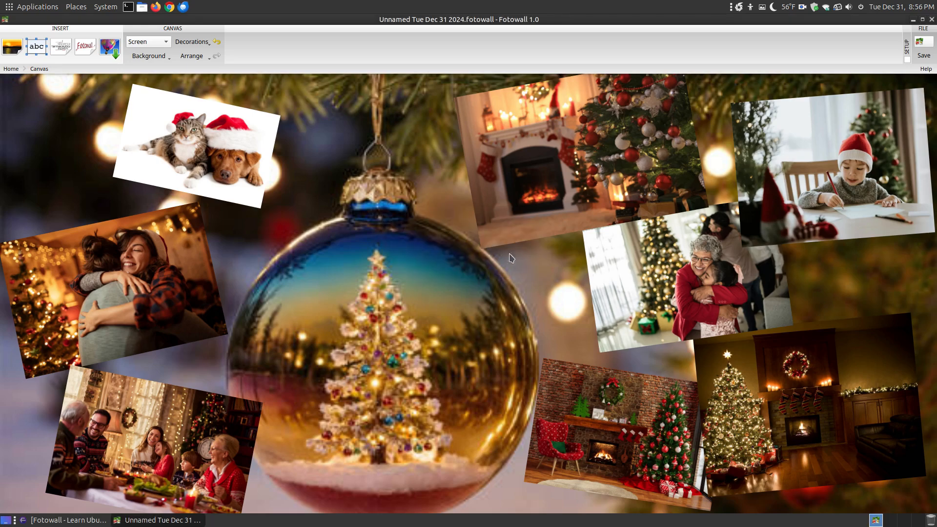
- Examine the Wallpaper and Poster with PosteRazor export options, returning to the list of export targets
left_click(924, 47)
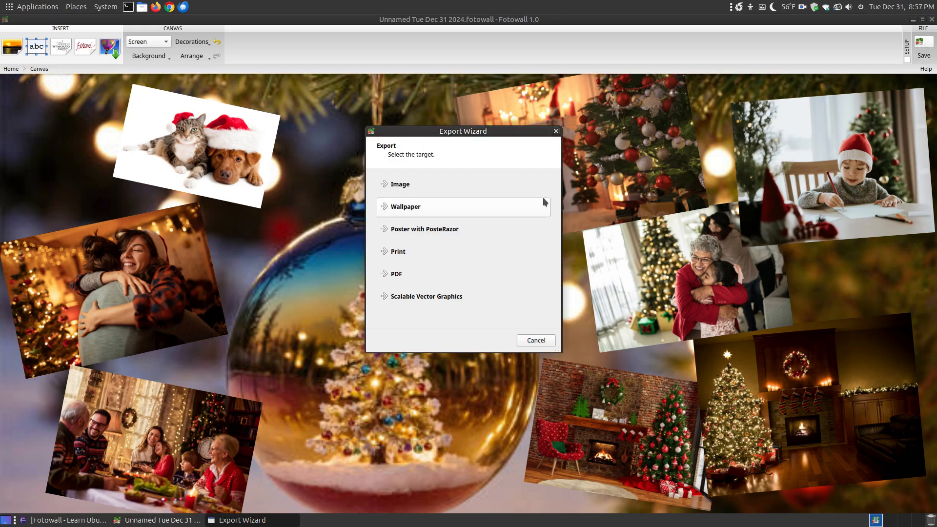
left_click(408, 211)
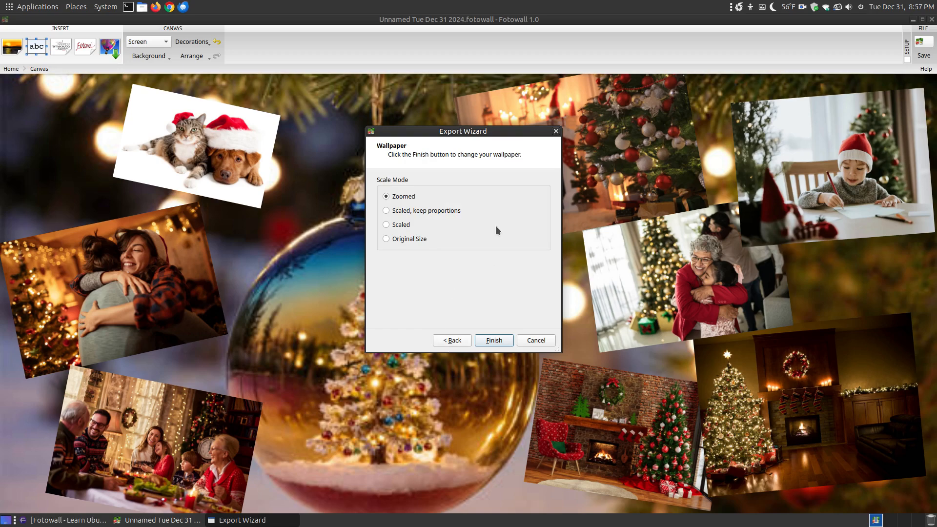
left_click(453, 340)
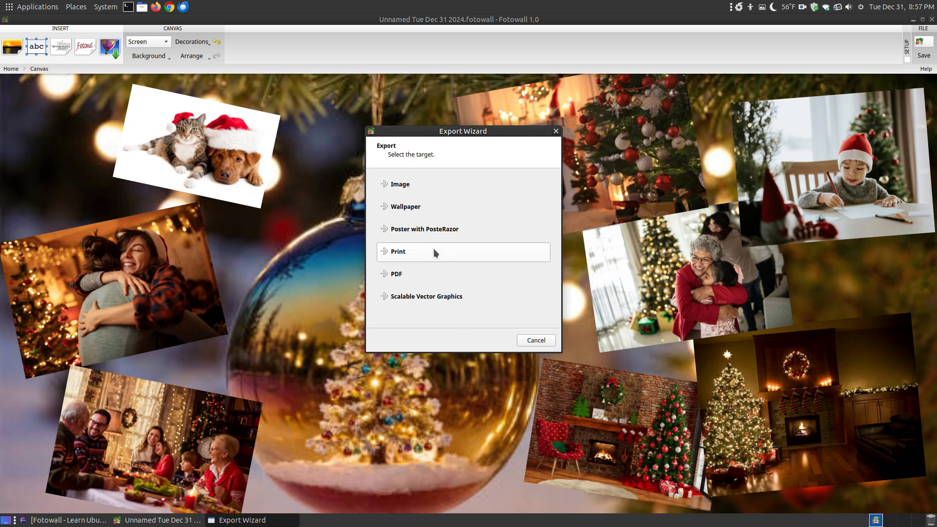
left_click(418, 236)
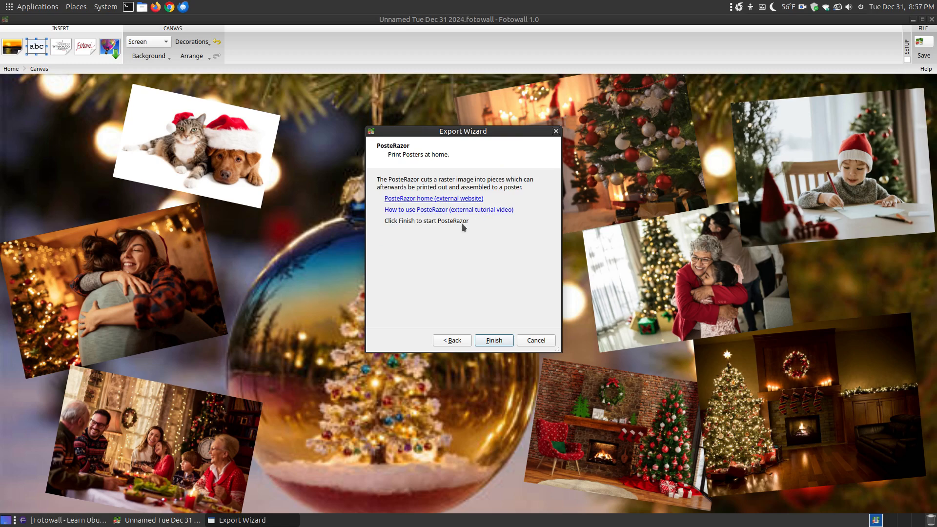
left_click(452, 340)
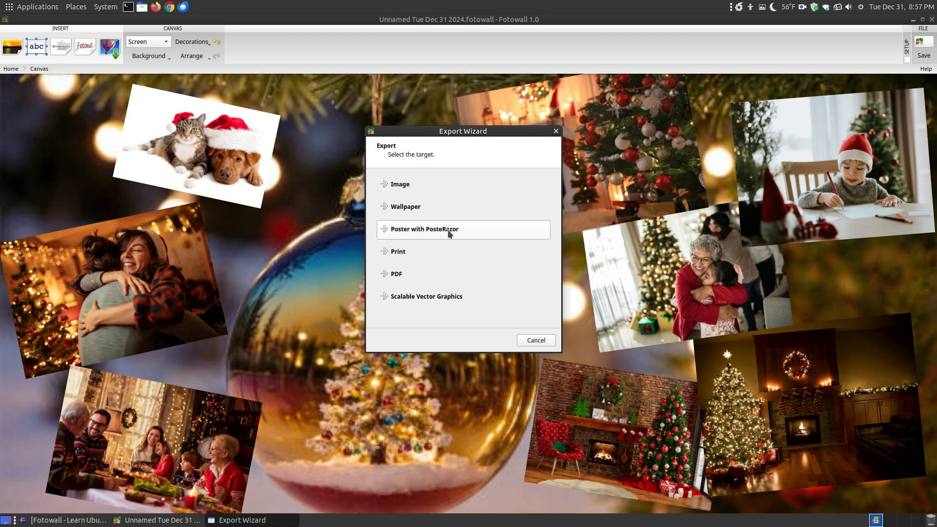
- Examine the Print export's paper options and available size units, and return to the list of export targets
left_click(414, 253)
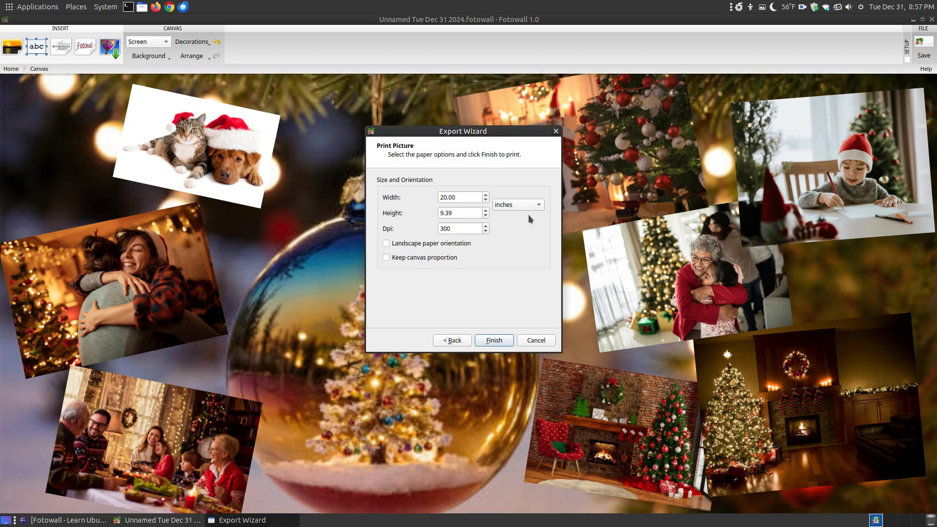
left_click(539, 205)
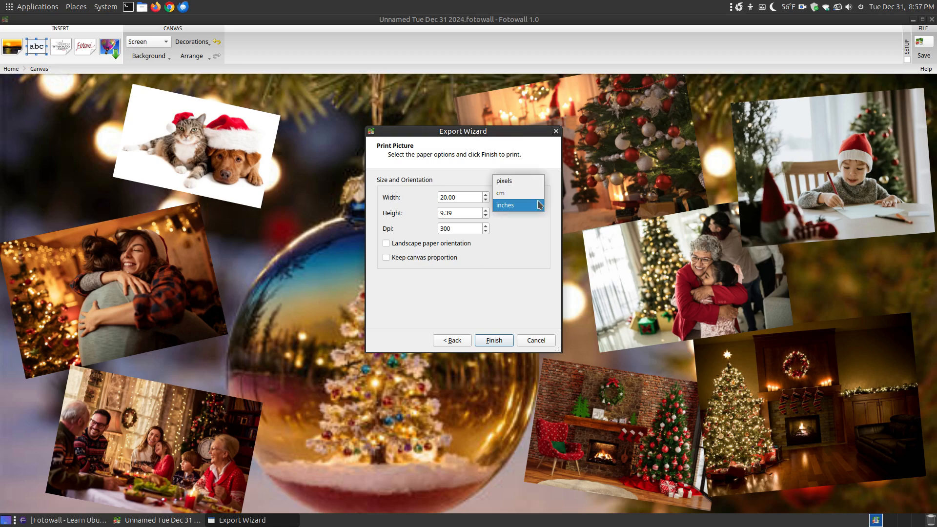
left_click(513, 259)
left_click(447, 339)
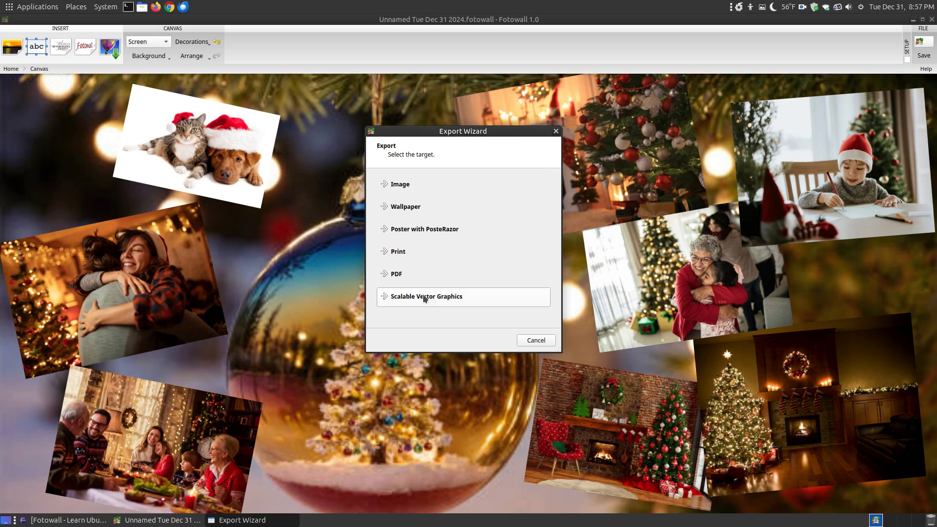
- Choose PDF as the export target and name the file Sample Tue Dec 31 2024.pdf
left_click(409, 276)
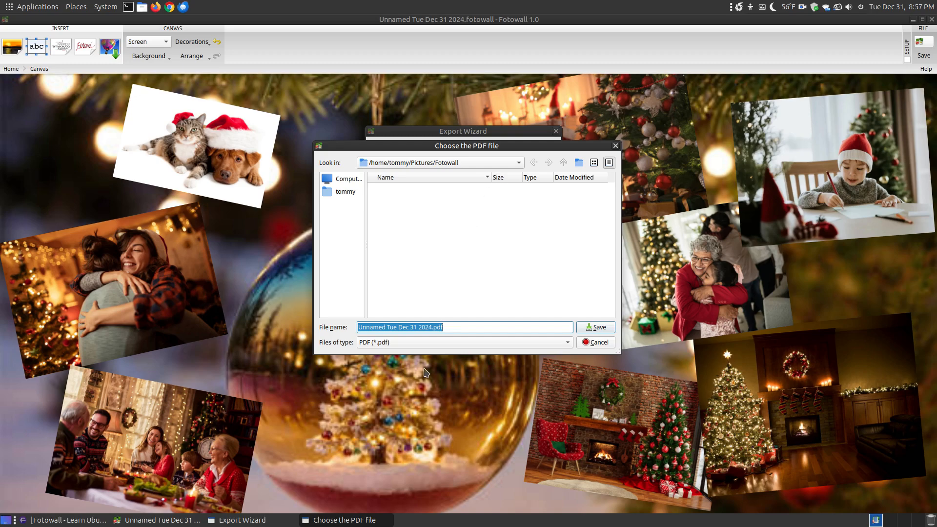
left_click(387, 326)
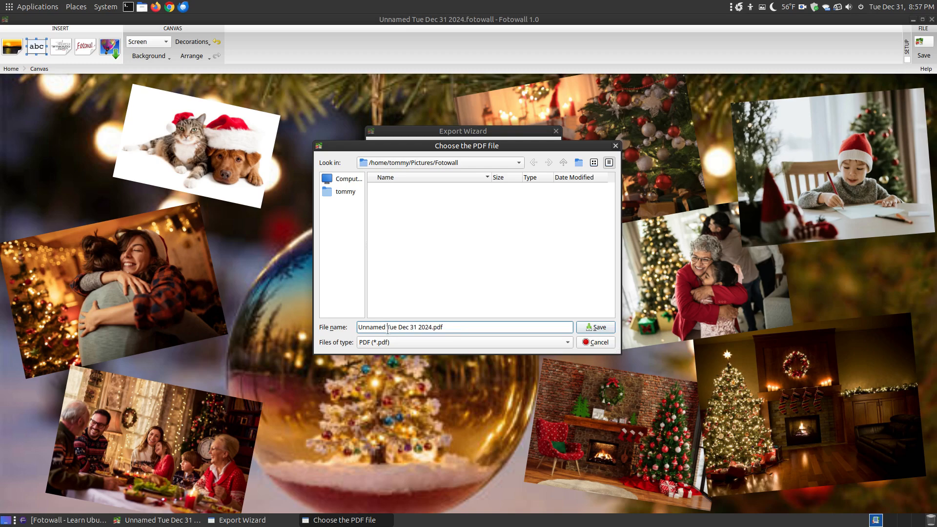
double_click(385, 326)
type("Sample")
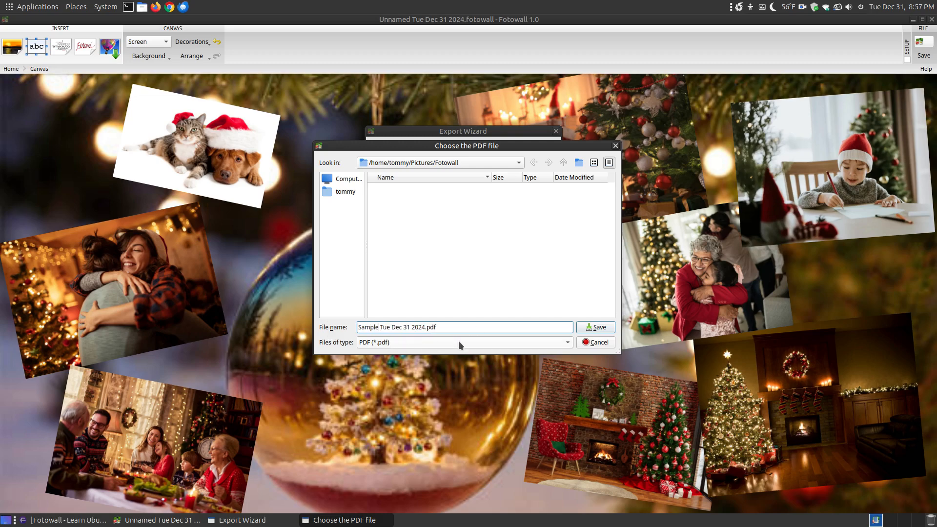
left_click(600, 327)
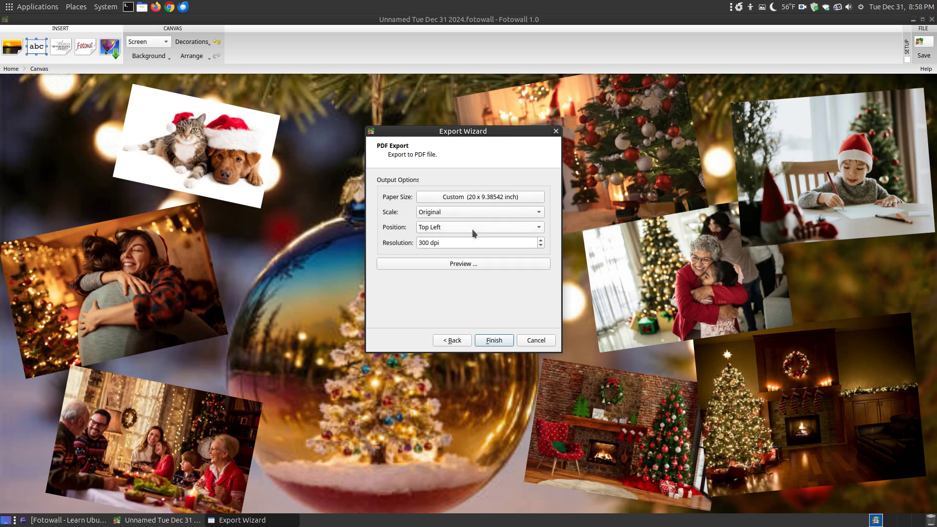
- Set the collage's position on the PDF page to Center and complete the export
left_click(458, 226)
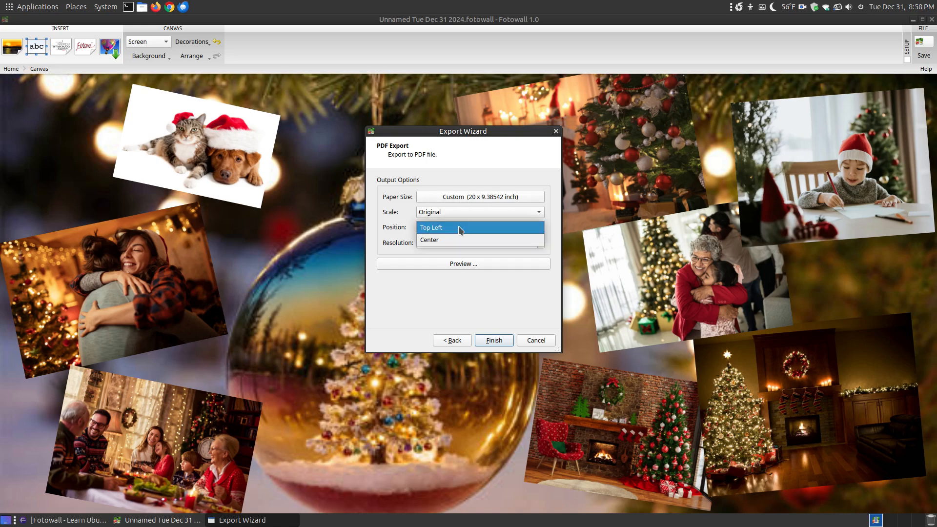
left_click(452, 240)
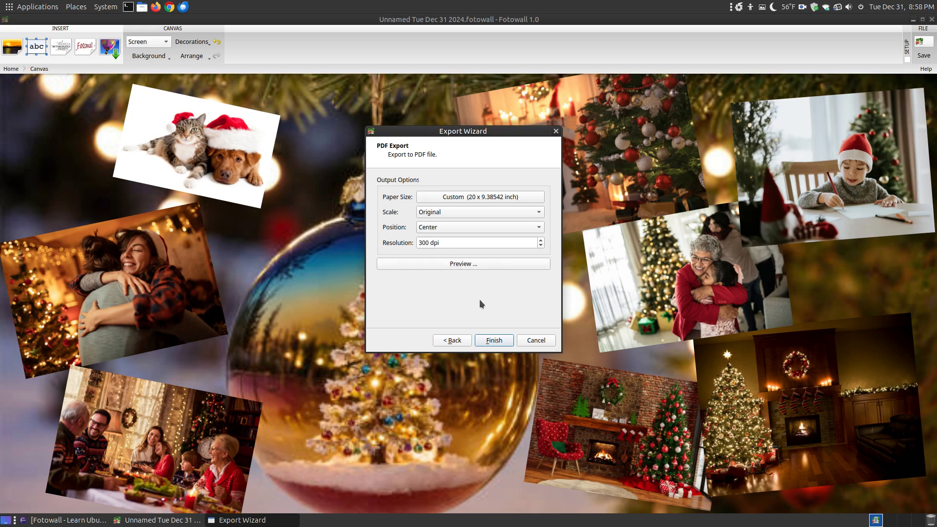
left_click(494, 340)
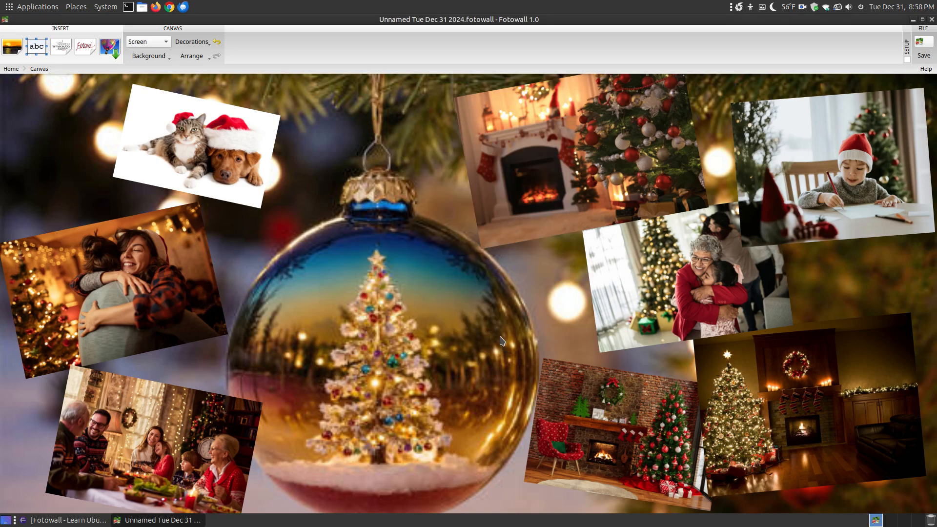
- Examine the Scalable Vector Graphics export options without saving a file, and close the export wizard
left_click(925, 40)
left_click(413, 297)
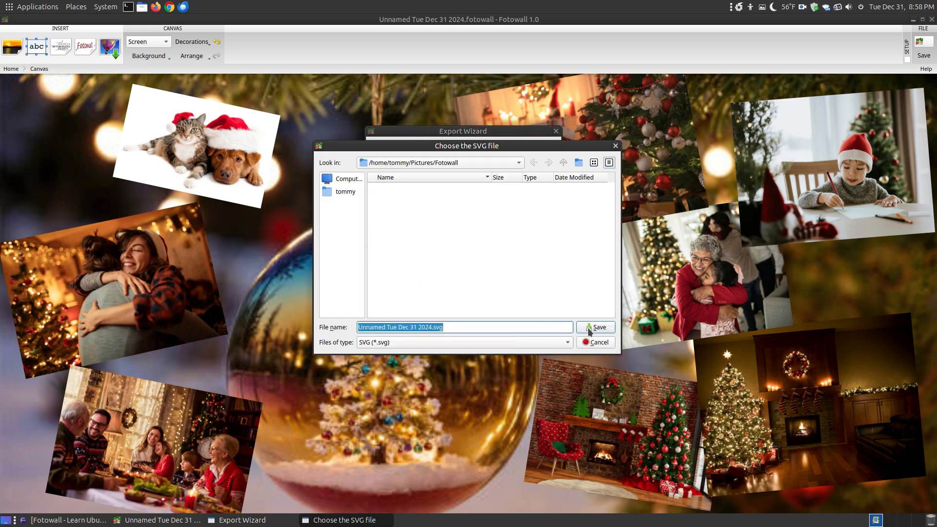
left_click(608, 341)
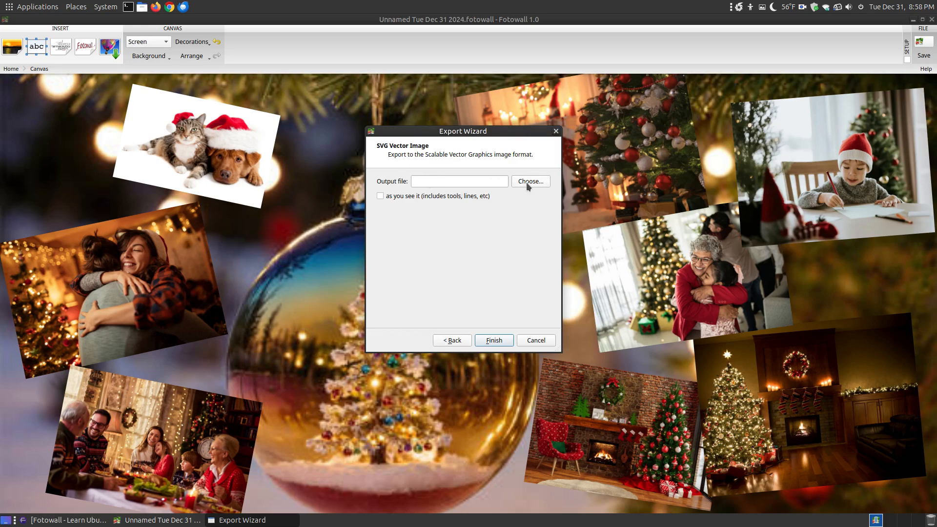
left_click(451, 341)
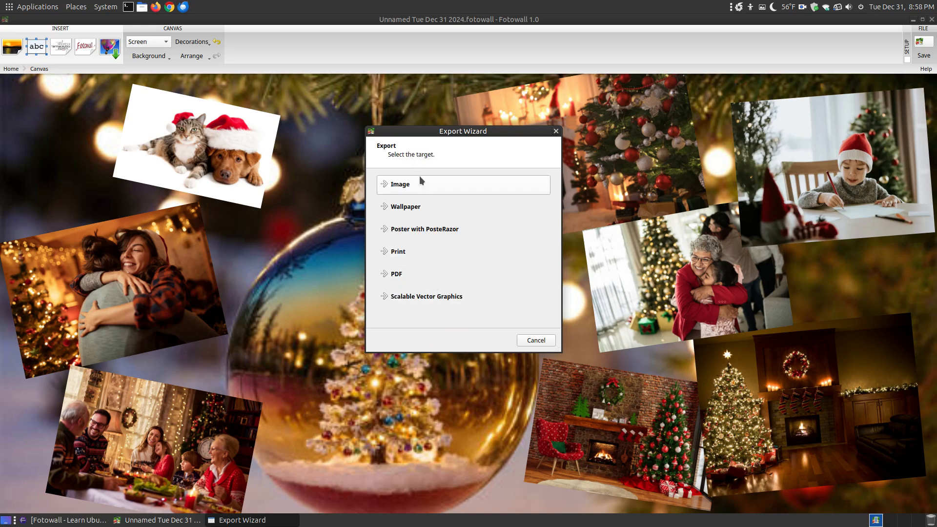
left_click(556, 131)
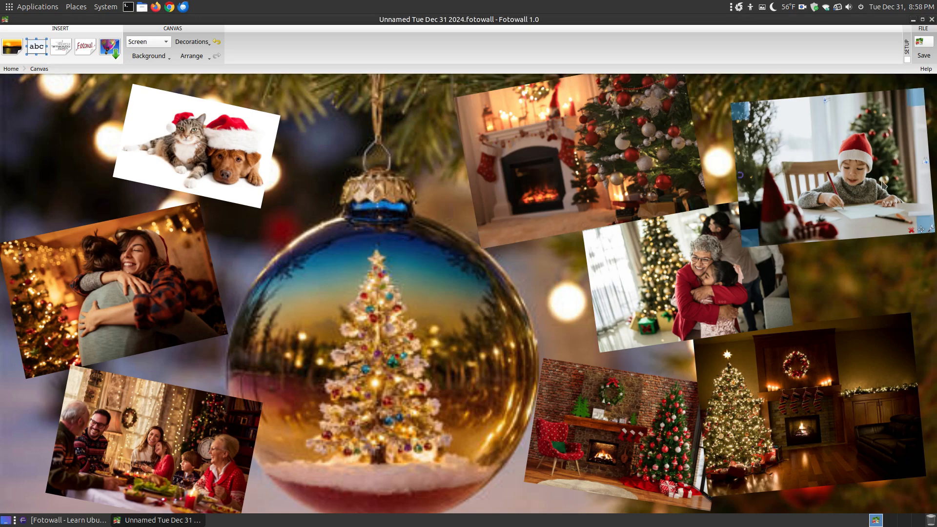
- Examine the dialog for saving the canvas as a Fotowall project file, and cancel without saving
left_click(924, 56)
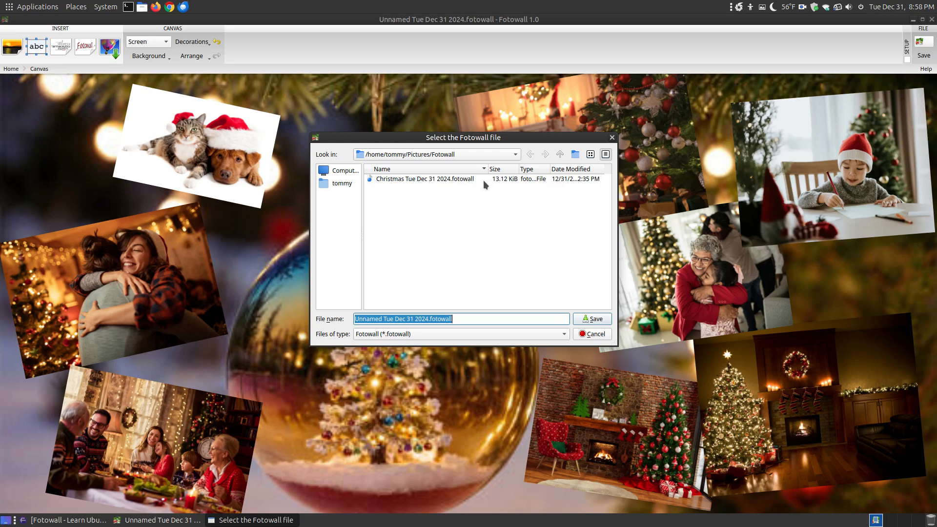
left_click_drag(422, 139, 415, 221)
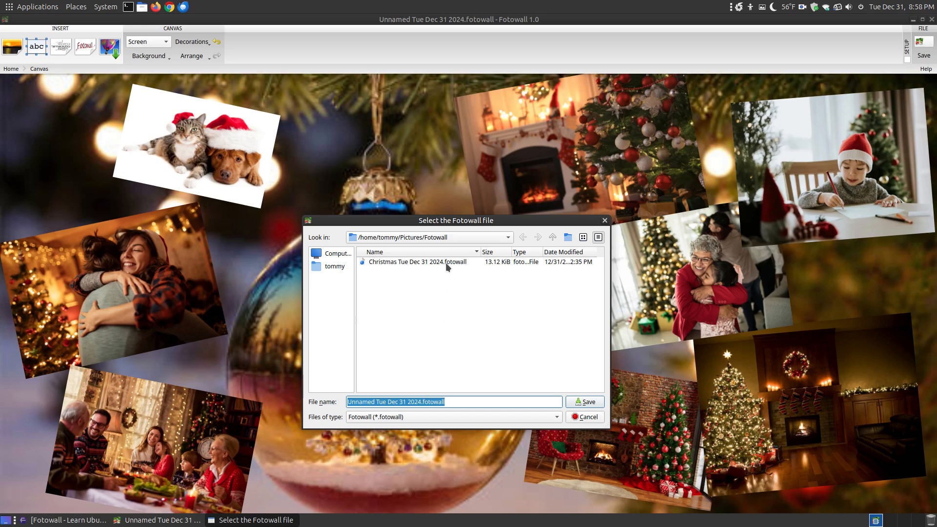
left_click(573, 416)
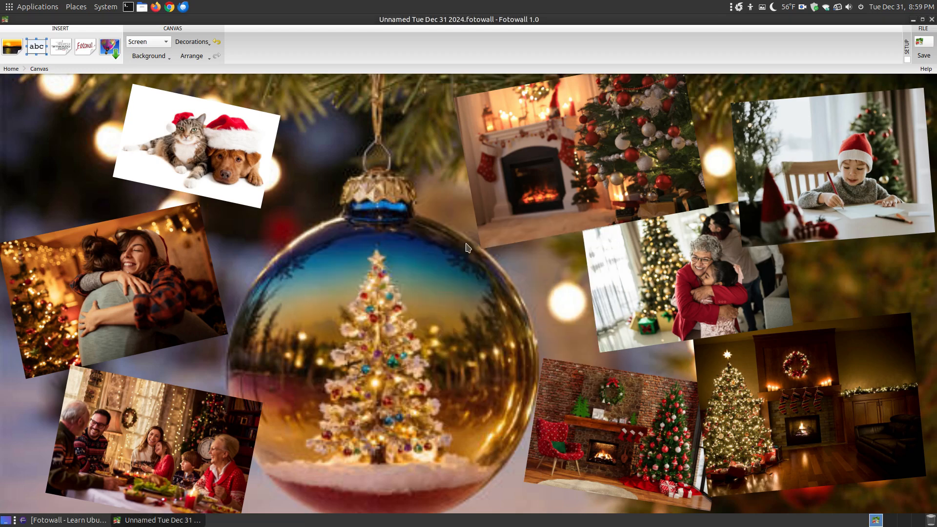
- Insert a text item on the ornament, try it as the canvas background, and delete it
mouse_move(830, 194)
left_click(34, 48)
left_click_drag(465, 297, 389, 342)
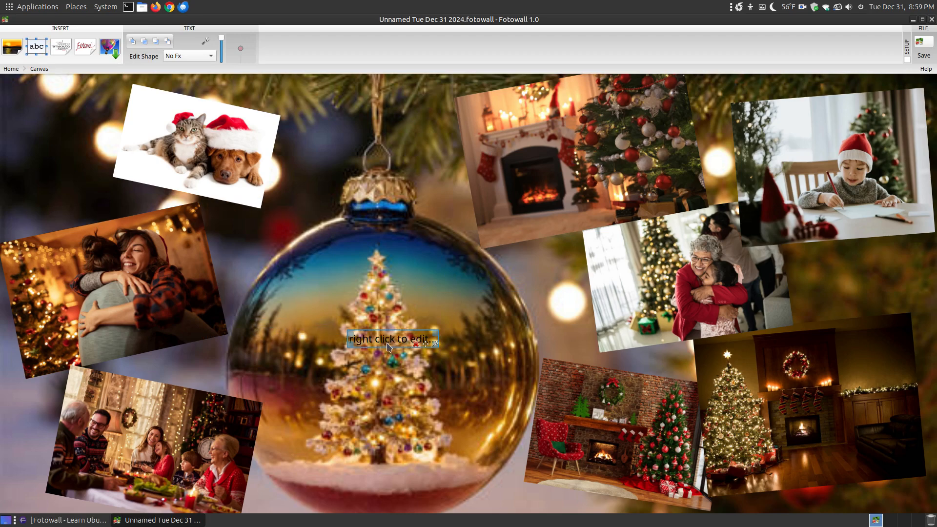
double_click(389, 342)
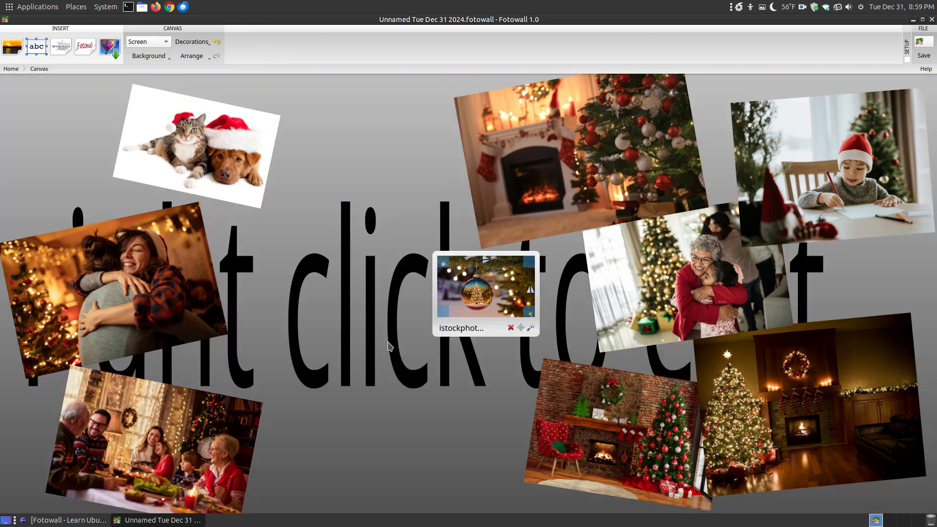
double_click(389, 345)
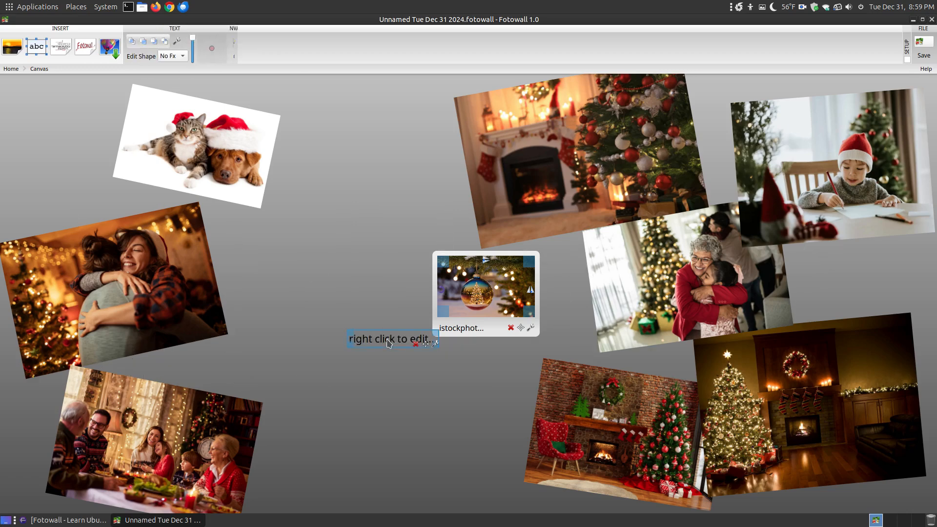
left_click(415, 343)
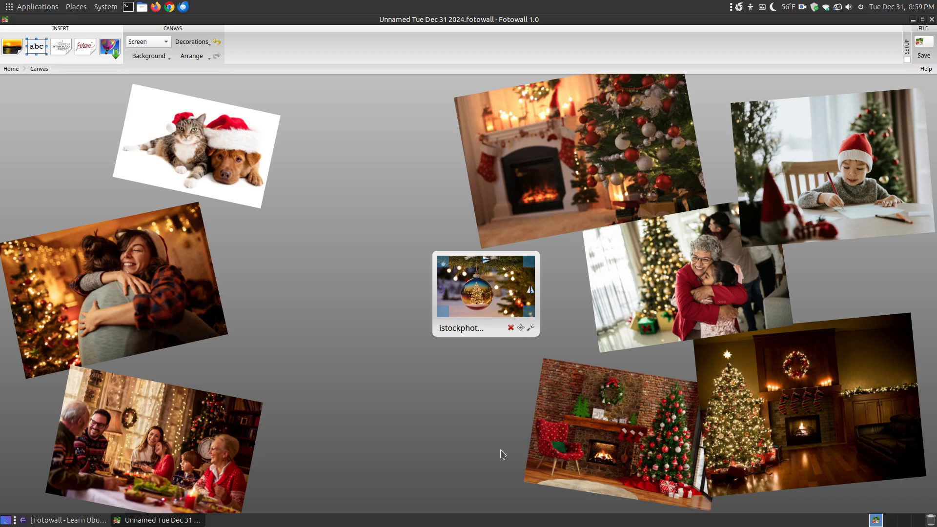
- Try the white fireplace photo as the background, move the brick fireplace and grandmother photos, and restore the ornament picture as background
double_click(604, 162)
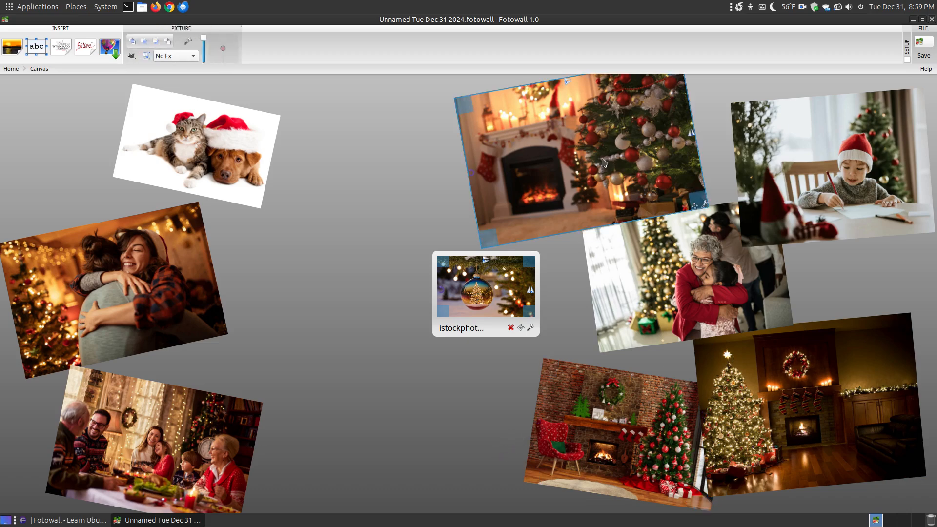
left_click_drag(641, 429, 602, 156)
left_click_drag(610, 291, 463, 424)
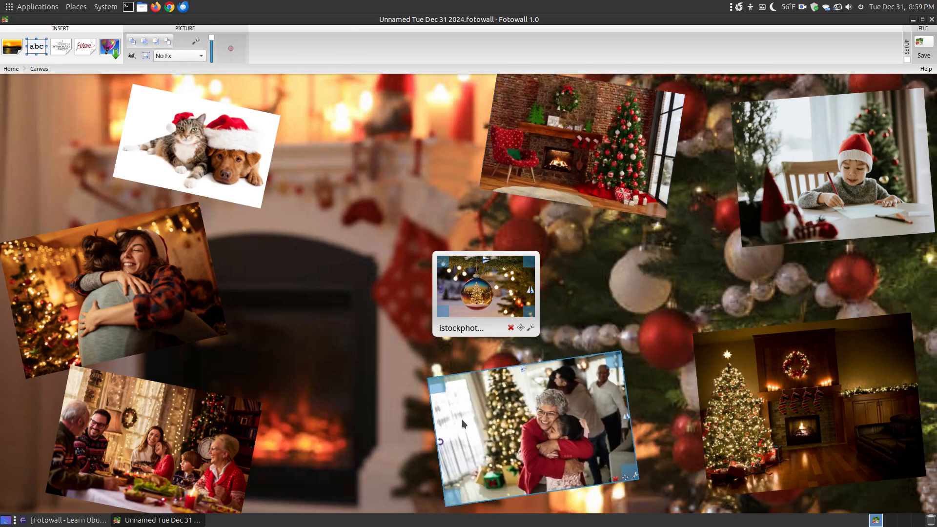
double_click(480, 293)
- Rearrange the photos around the ornament, with the brick fireplace at the top centre and the grandmother photo below the white fireplace
left_click_drag(599, 167, 620, 310)
left_click_drag(588, 155, 436, 159)
left_click_drag(593, 268, 599, 245)
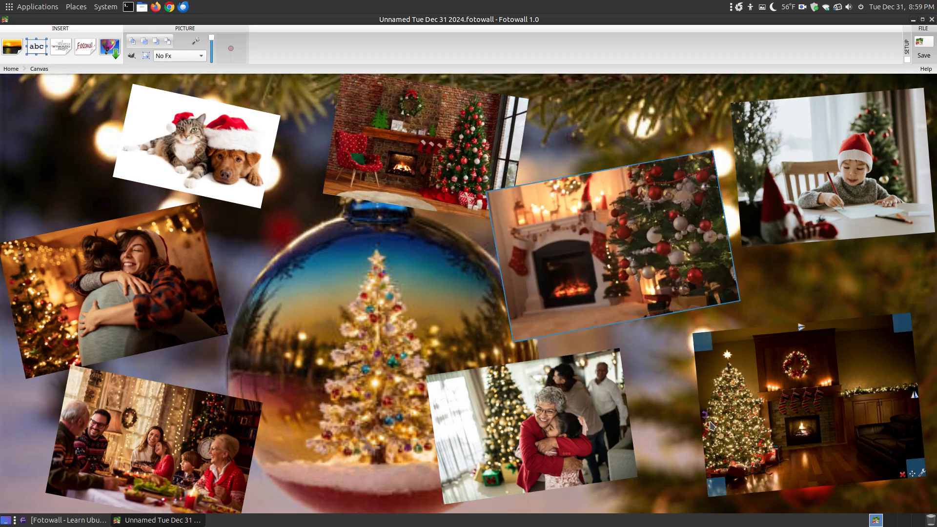
left_click_drag(732, 417, 714, 414)
left_click_drag(531, 459, 551, 471)
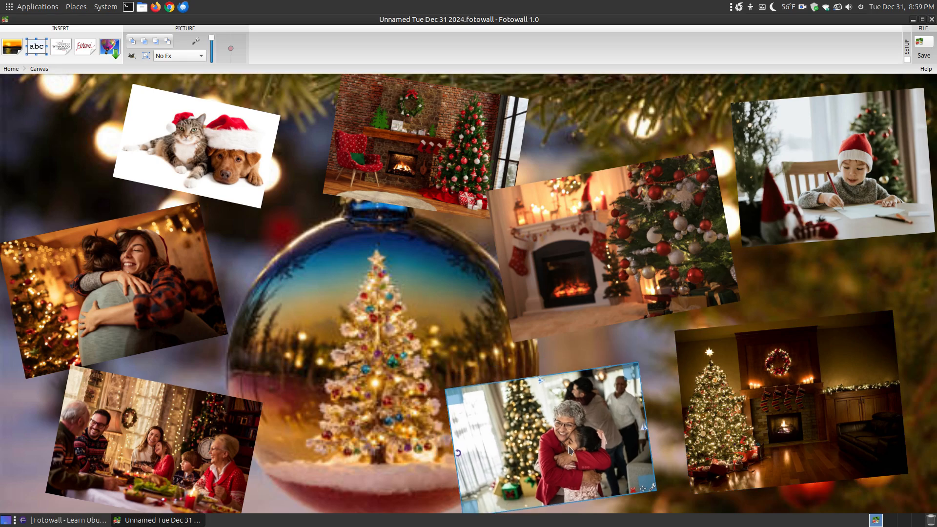
left_click_drag(781, 415, 820, 404)
left_click_drag(548, 474, 592, 466)
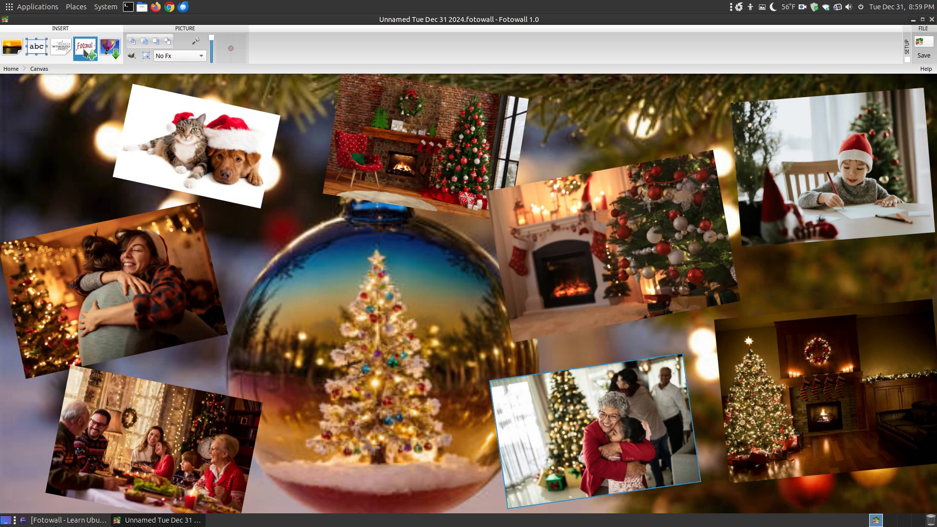
- Start a wordcloud without choosing a text file, and add Christmas Tue Dec 31 2024.fotowall to the canvas
left_click(66, 48)
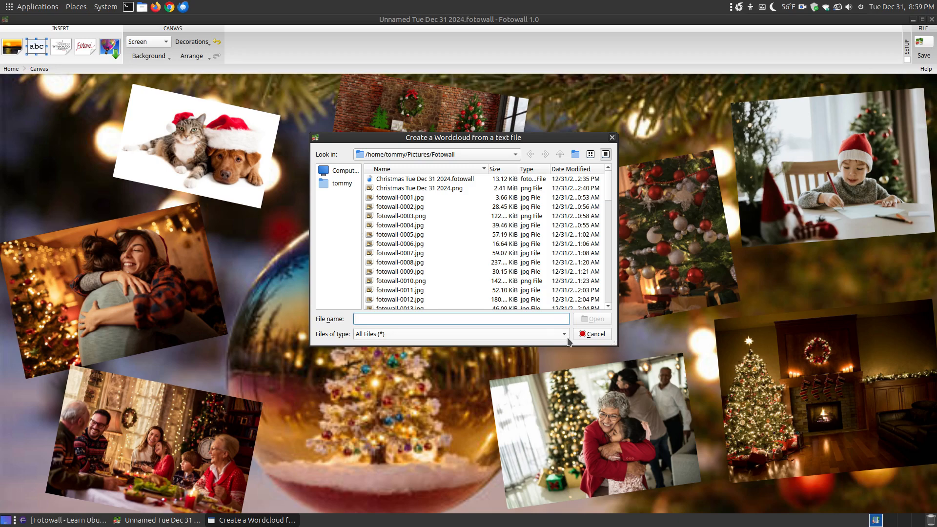
left_click(591, 335)
left_click(96, 45)
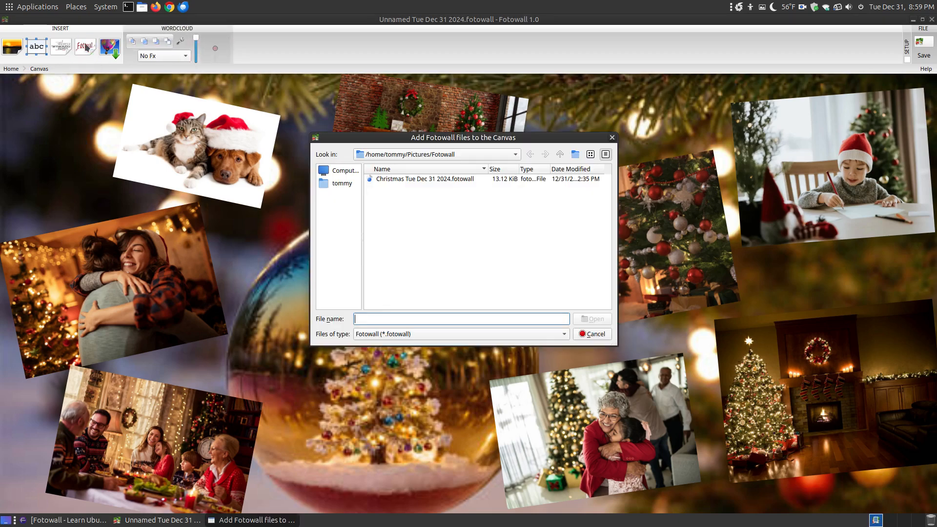
left_click(444, 179)
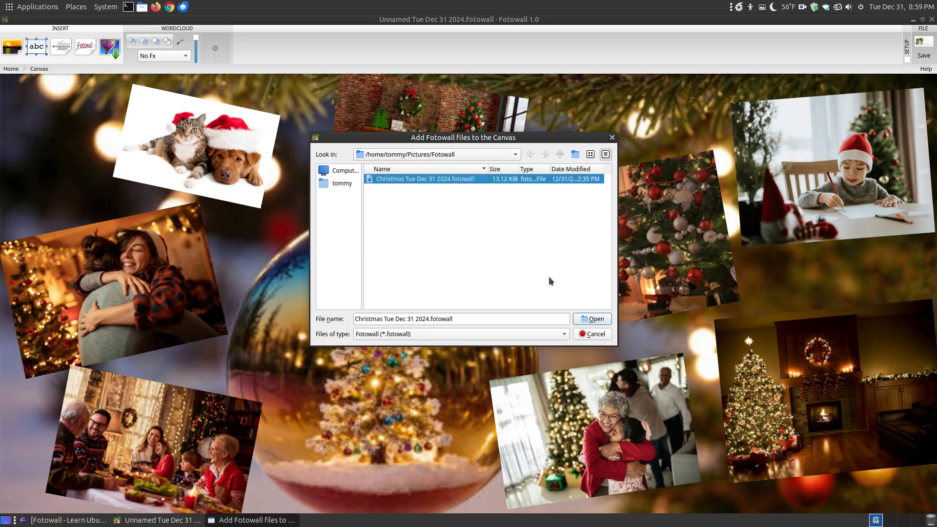
left_click(588, 322)
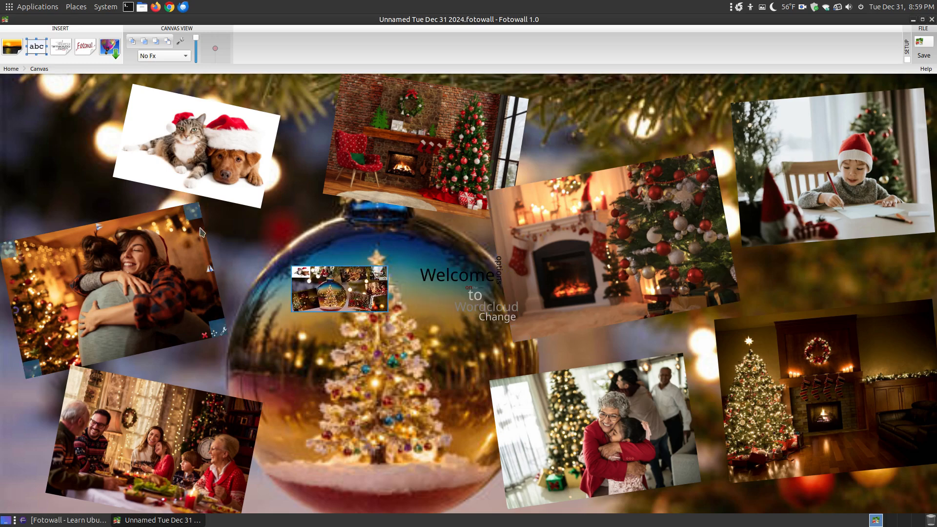
- Enlarge the inserted Christmas collage, reposition it over the ornament, and delete it from the canvas
left_click_drag(292, 268, 200, 223)
left_click_drag(315, 279, 337, 315)
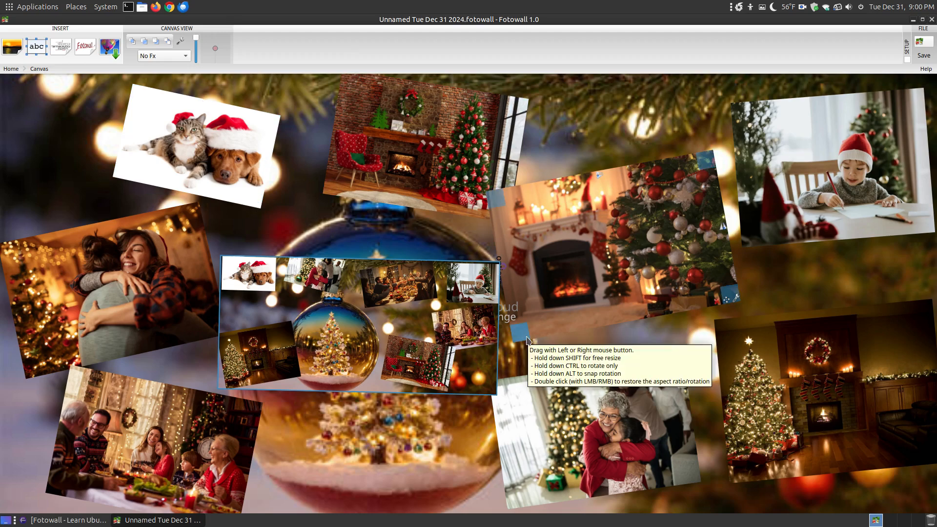
left_click_drag(527, 341, 508, 323)
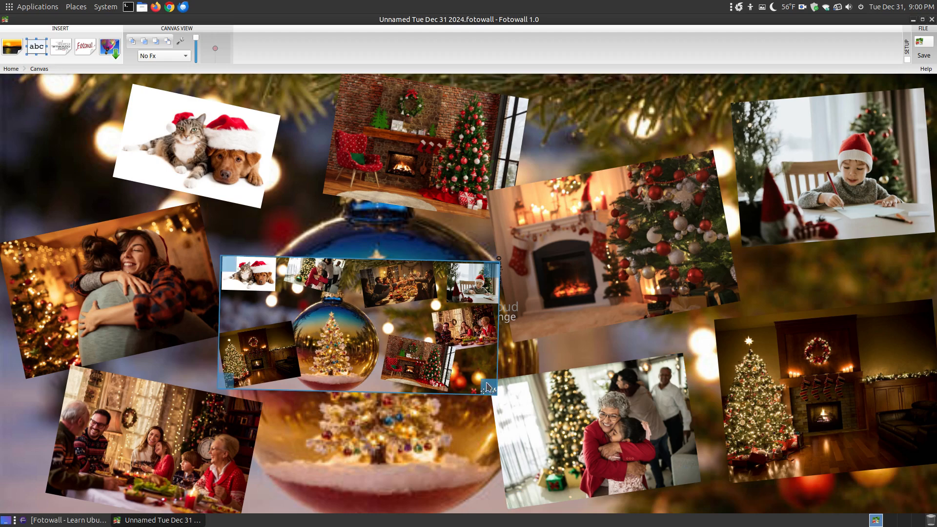
left_click_drag(390, 340, 402, 370)
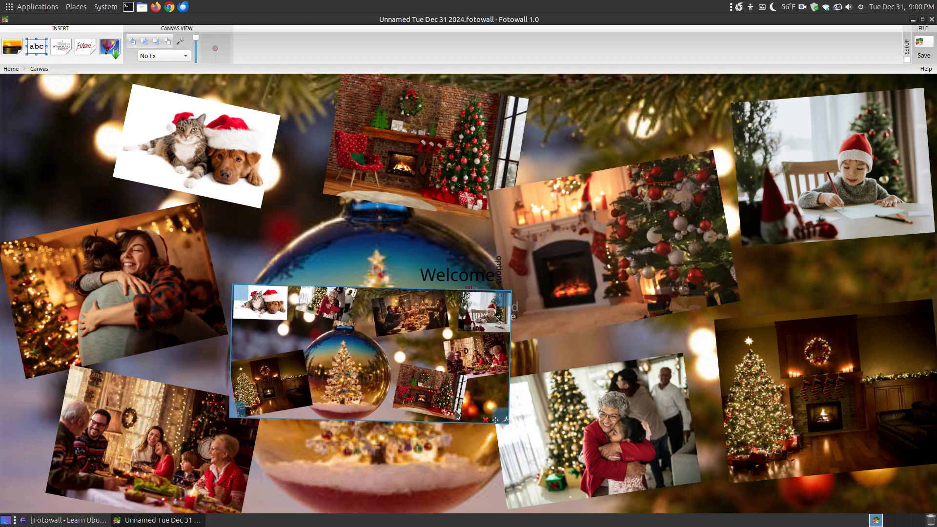
left_click(485, 420)
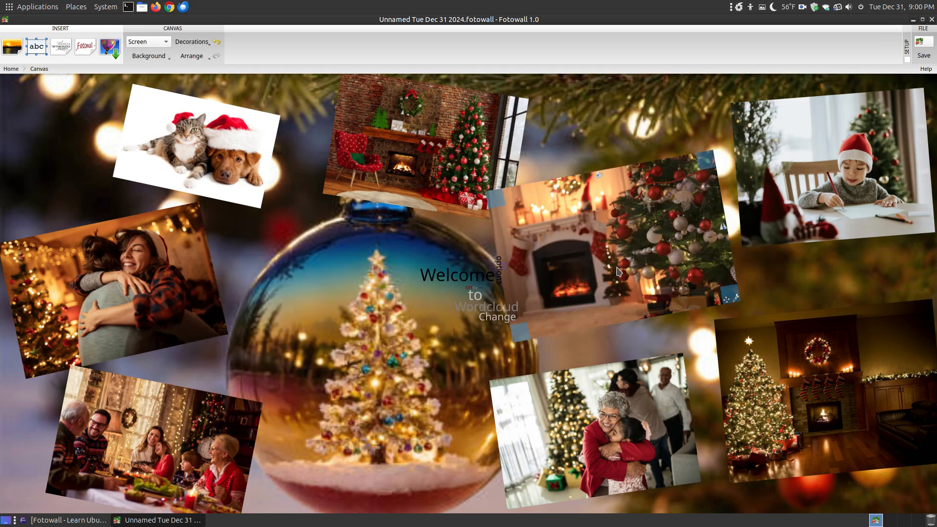
- Delete the wordcloud item beside the ornament, and open the wordcloud text-file selection again, cancelling it
mouse_move(428, 292)
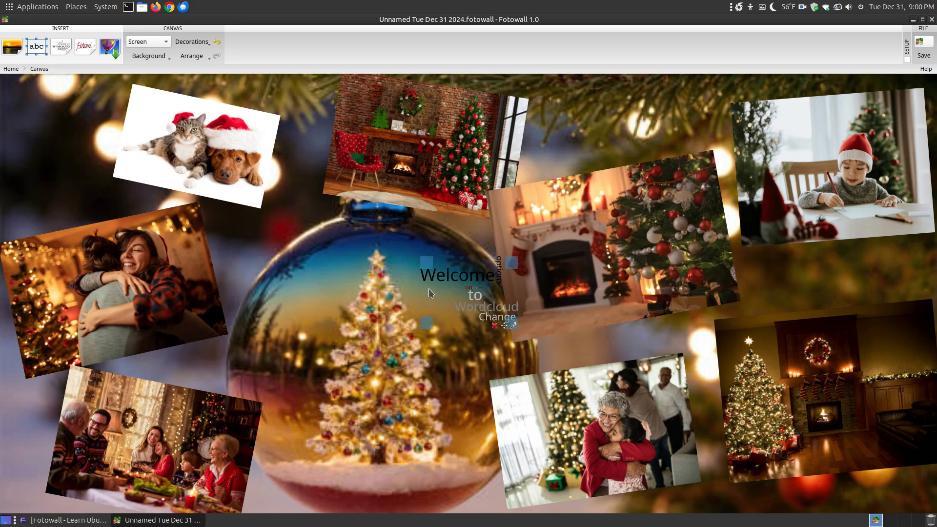
left_click(467, 280)
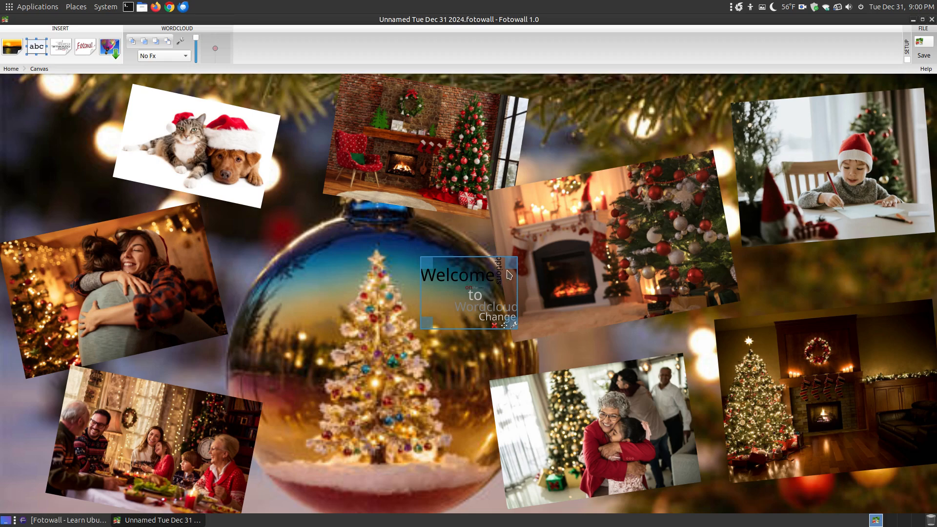
left_click(494, 326)
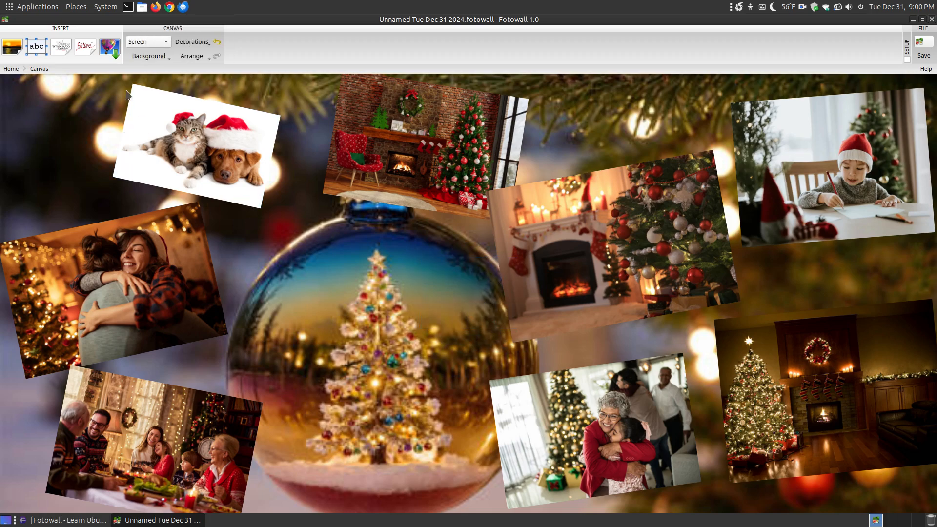
left_click(58, 51)
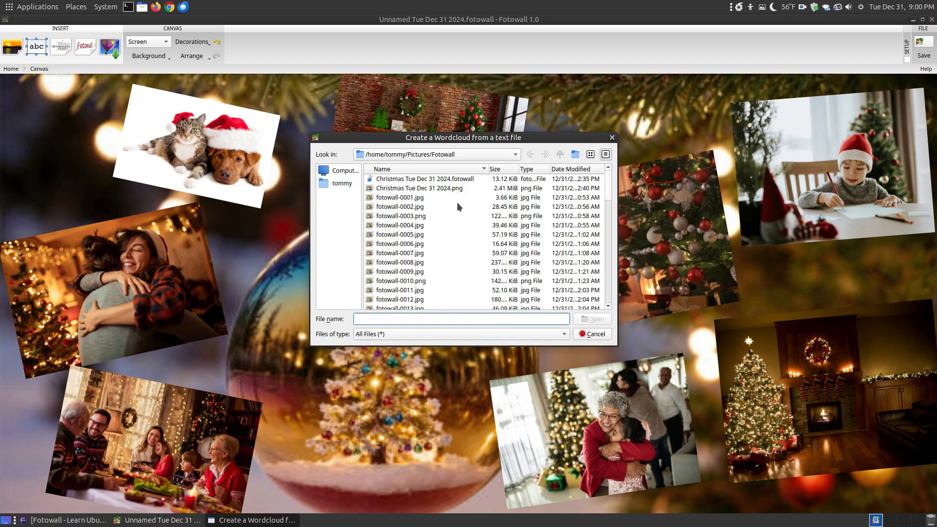
left_click(596, 334)
- Quit Fotowall, relaunch it from the installed graphics applications, and create a new blank canvas
key("ctrl+q")
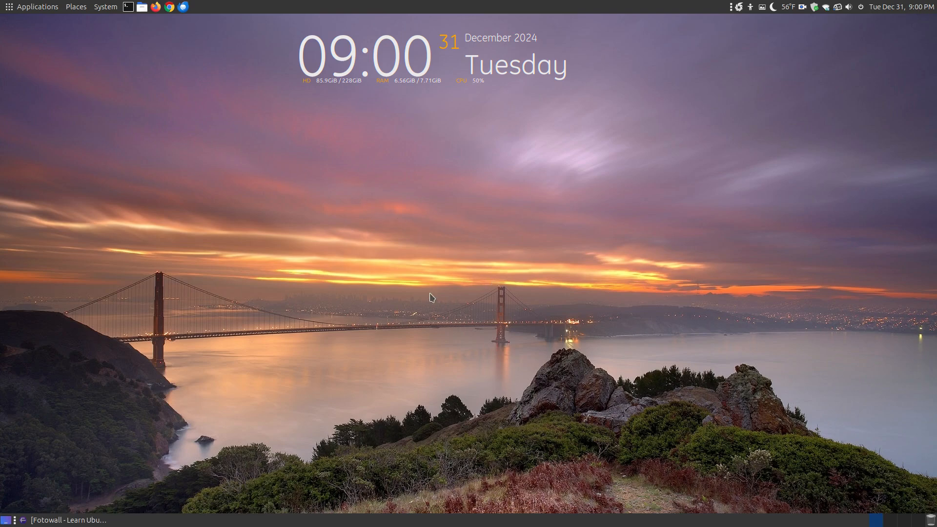
left_click(5, 5)
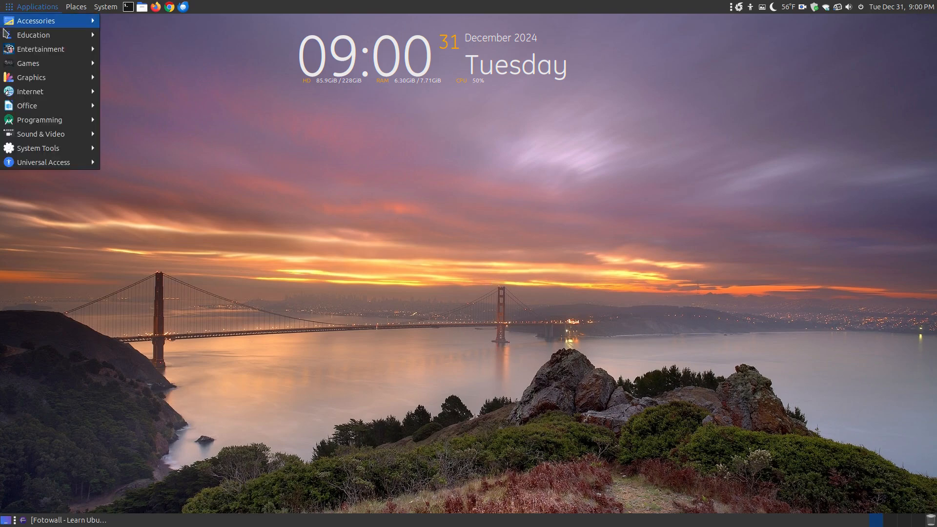
mouse_move(8, 79)
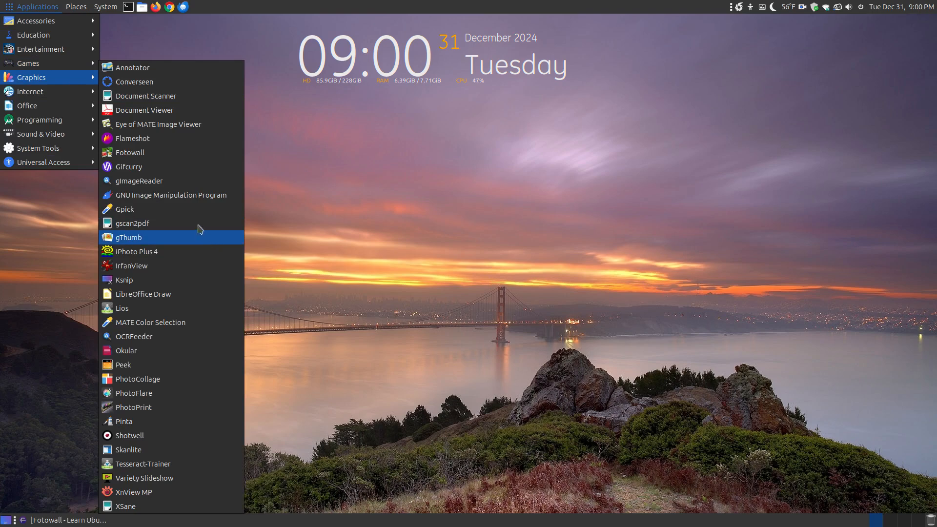
left_click(152, 153)
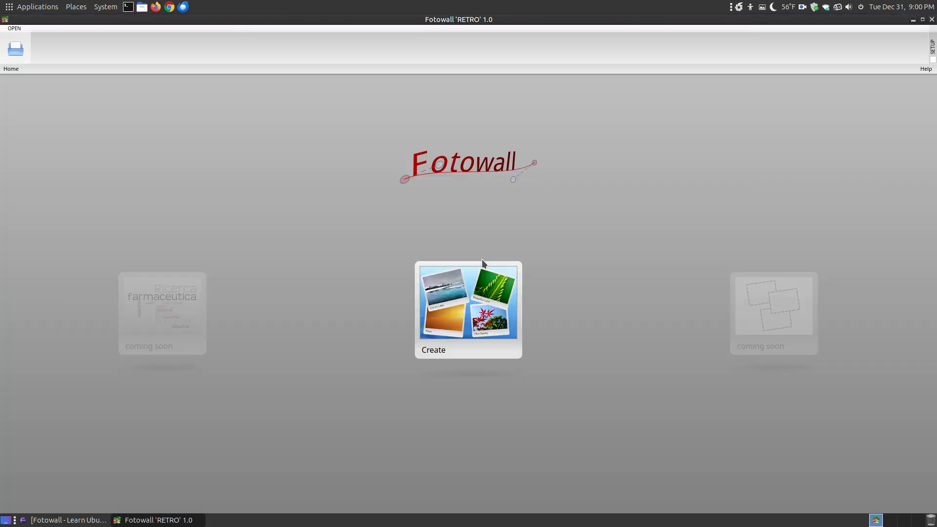
left_click(473, 297)
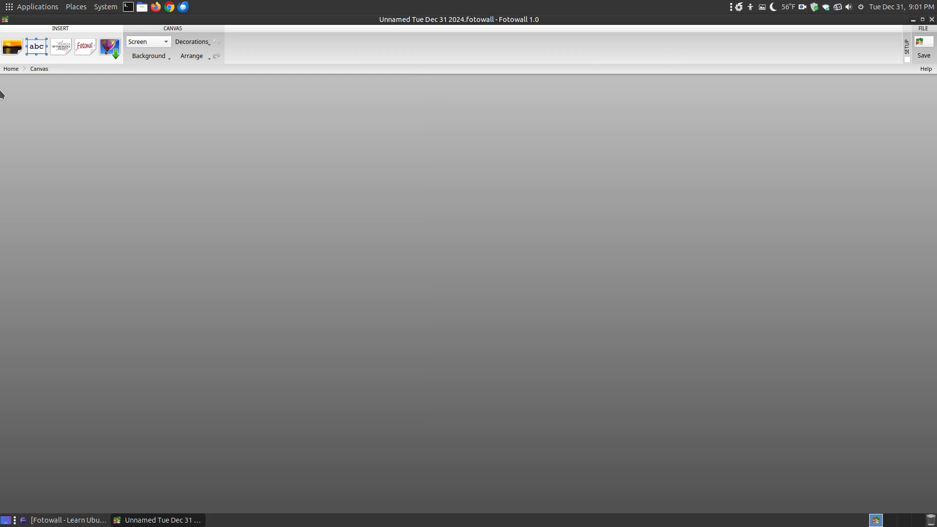
- Add Christmas Tue Dec 31 2024.fotowall to the blank canvas and open the inserted collage for editing, cancelling the file save
left_click(92, 52)
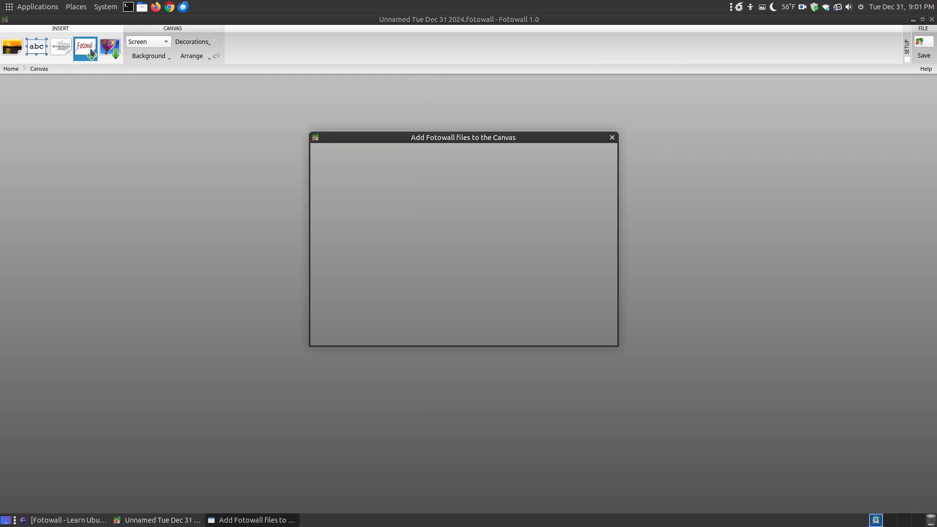
left_click(448, 179)
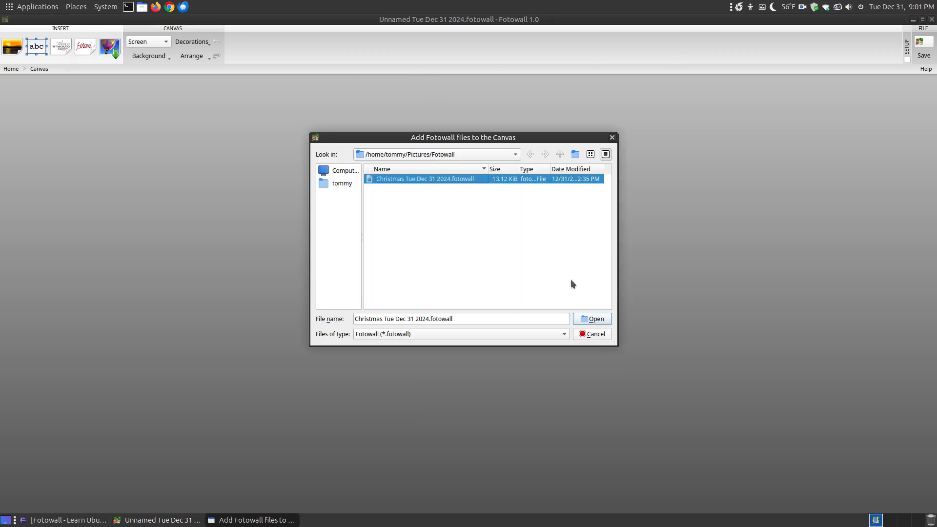
left_click(591, 319)
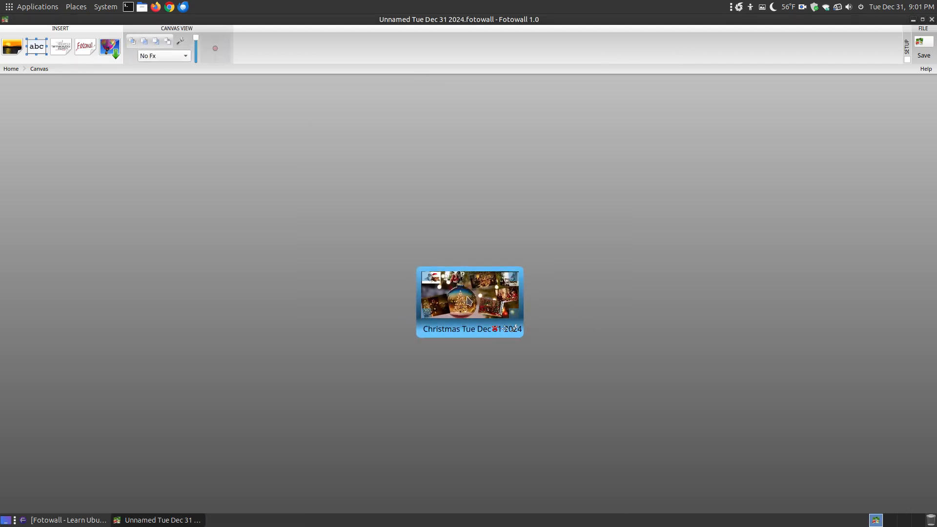
double_click(468, 302)
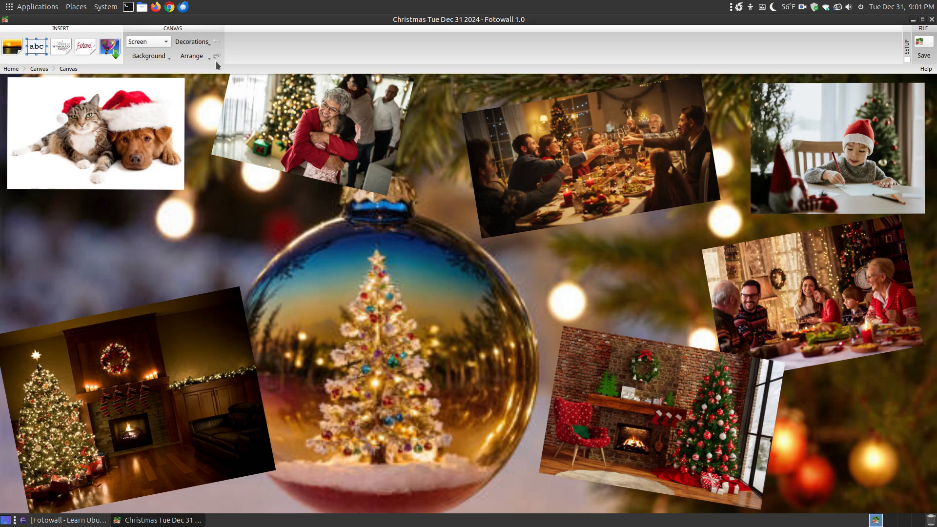
left_click(921, 58)
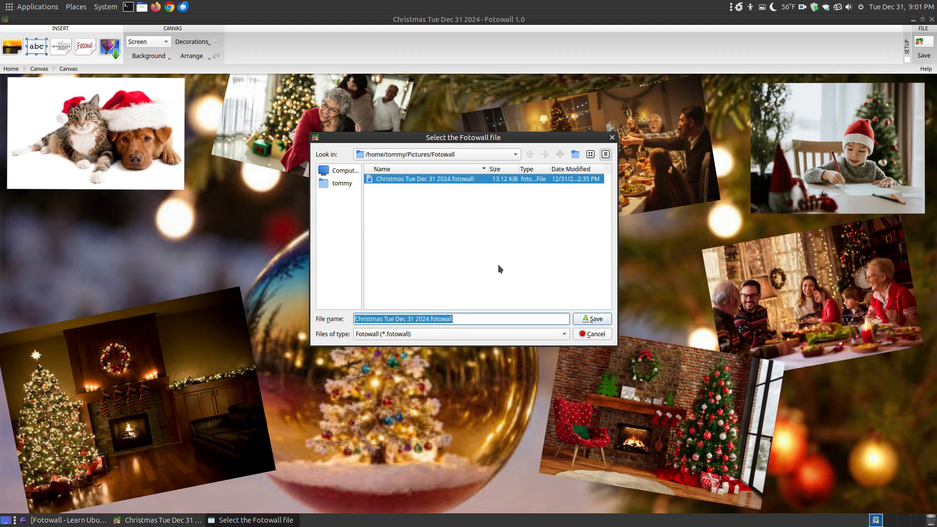
left_click(591, 335)
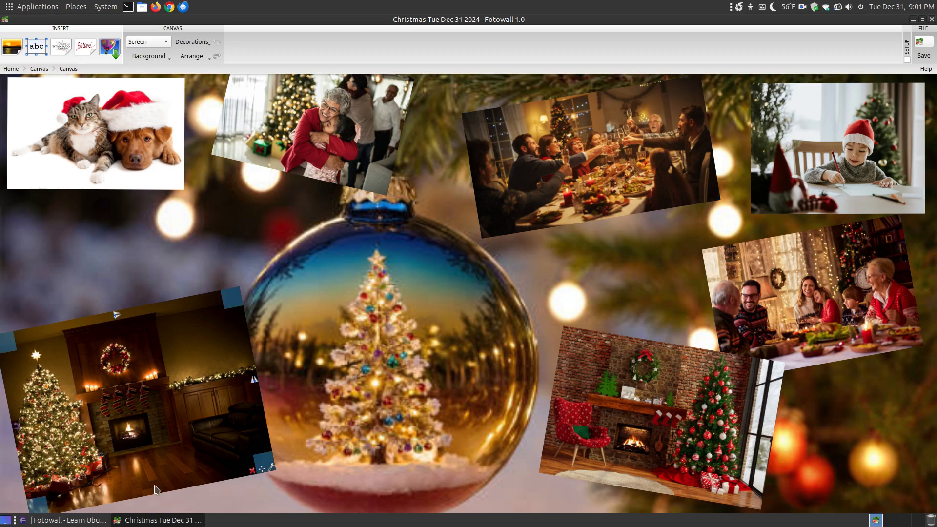
- Switch to Firefox, find the Links section ending the Fotowall guide, and look through the Fotowall homepage
left_click(89, 524)
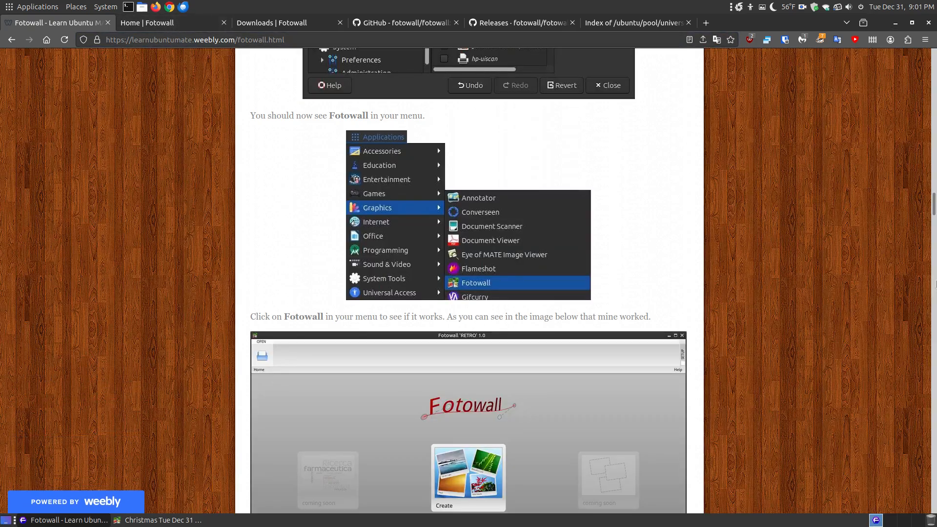
left_click_drag(934, 229, 934, 508)
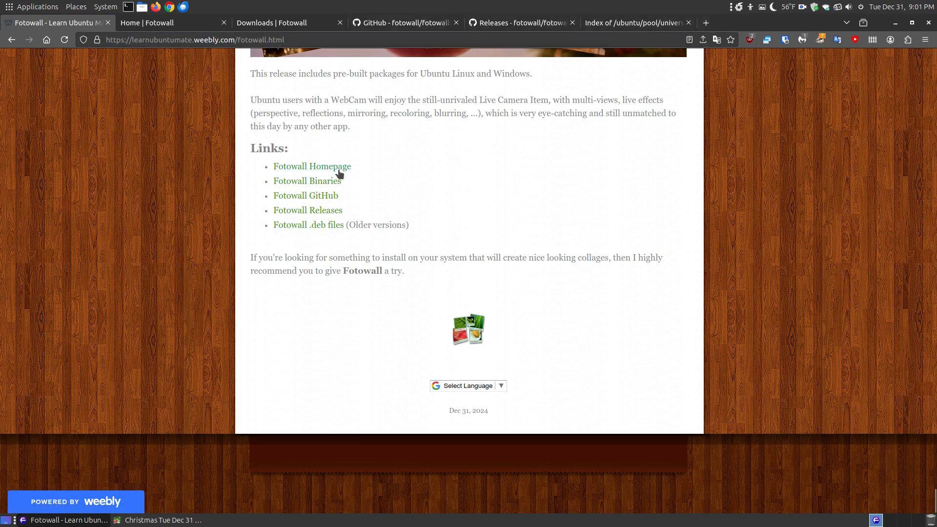
left_click(140, 23)
scroll(476, 125, "down", 6)
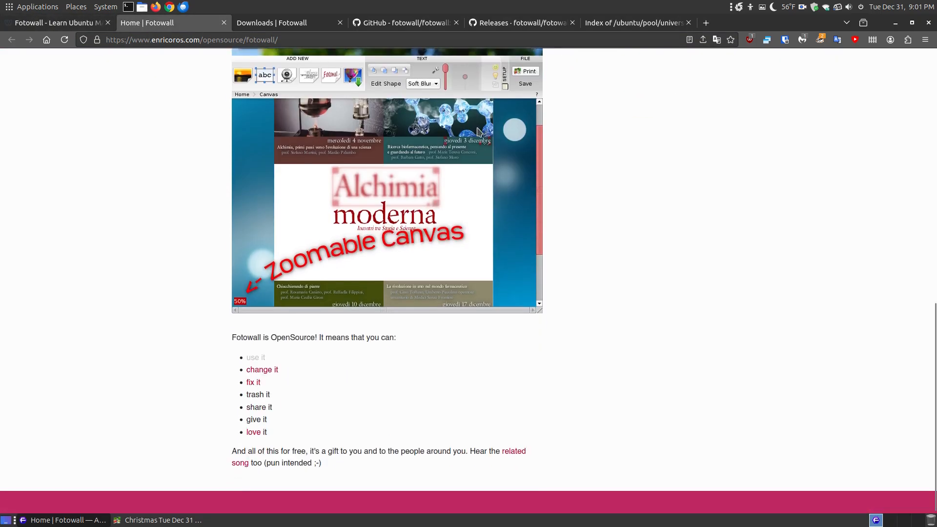
scroll(476, 138, "up", 10)
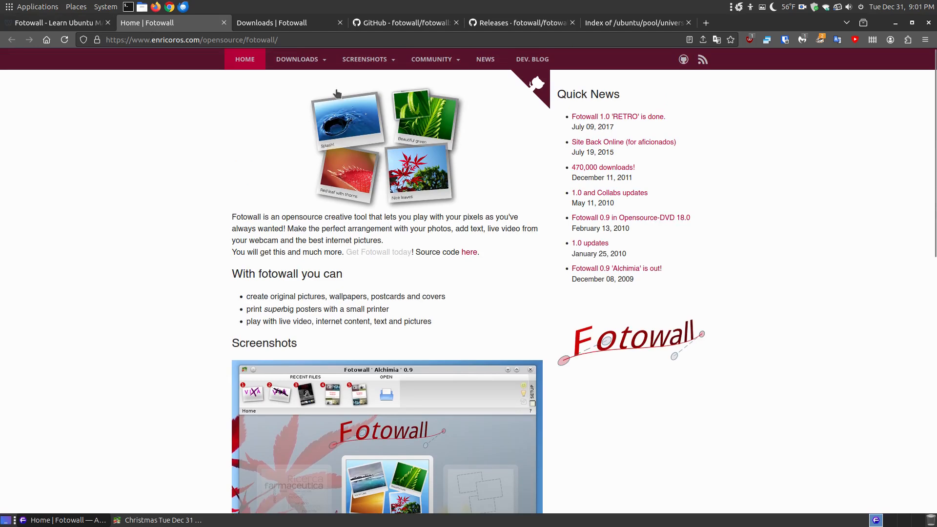
- Examine the Fotowall binaries download page, plus the AppImage instructions and release assets on GitHub
left_click(272, 22)
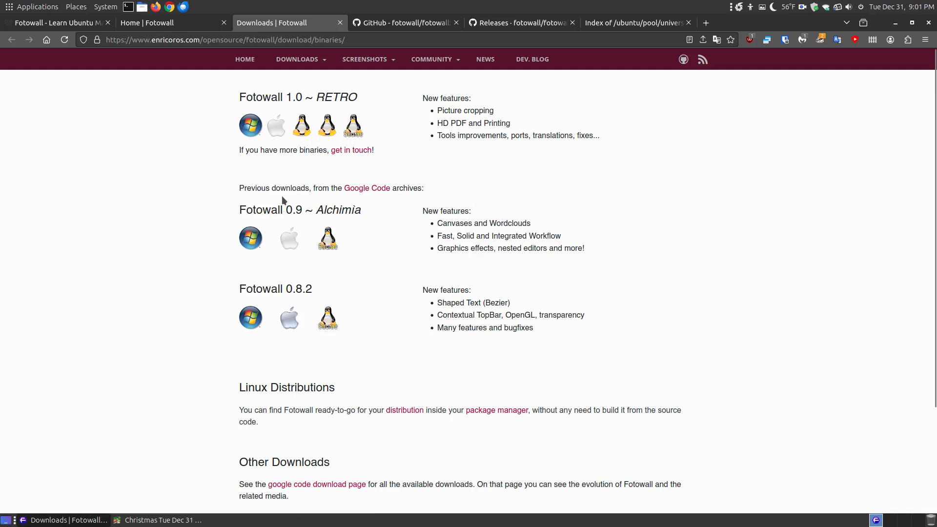
scroll(341, 219, "down", 3)
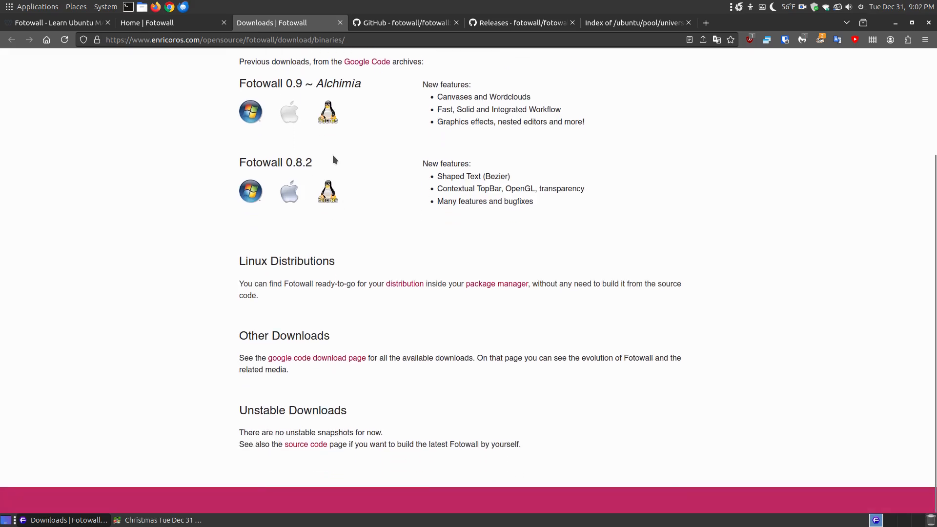
scroll(332, 154, "up", 3)
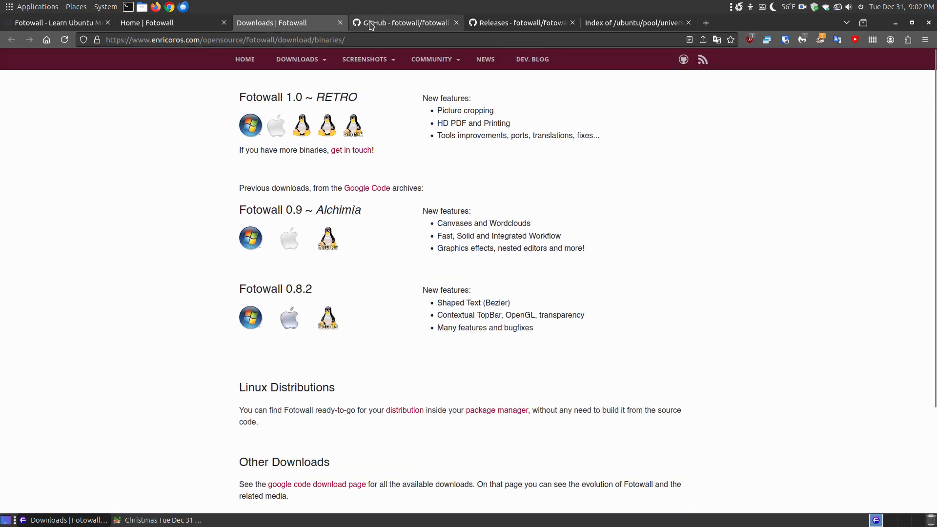
left_click(402, 23)
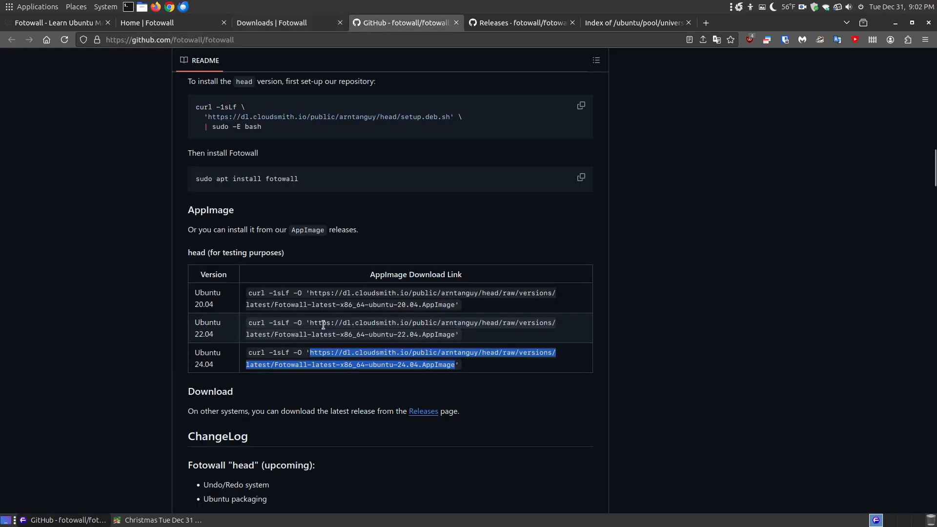
left_click(507, 24)
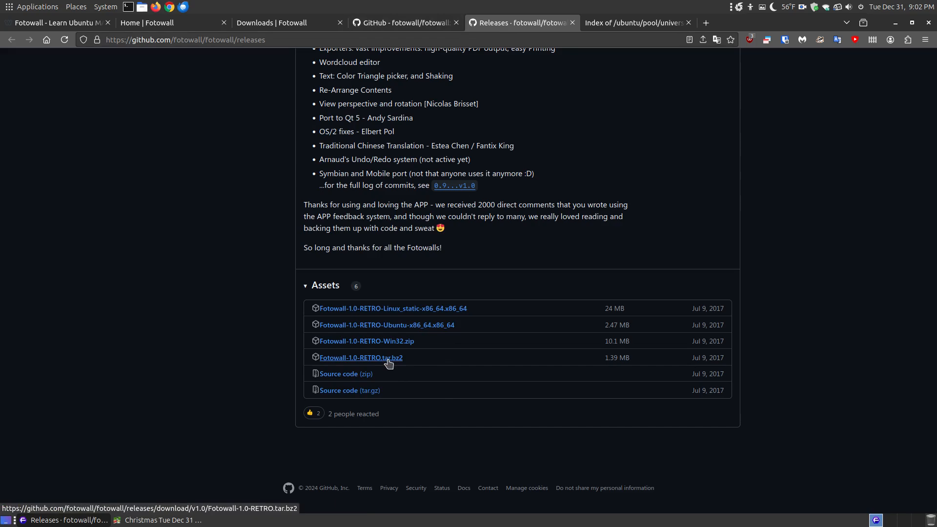
- Look through the old-releases.ubuntu.com index of older Fotowall .deb packages from start to end
left_click(618, 33)
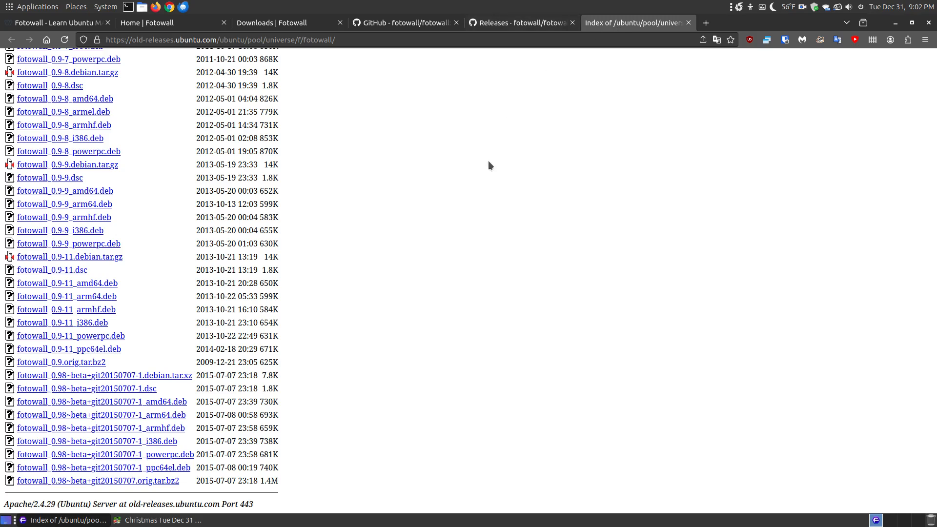
scroll(293, 289, "up", 6)
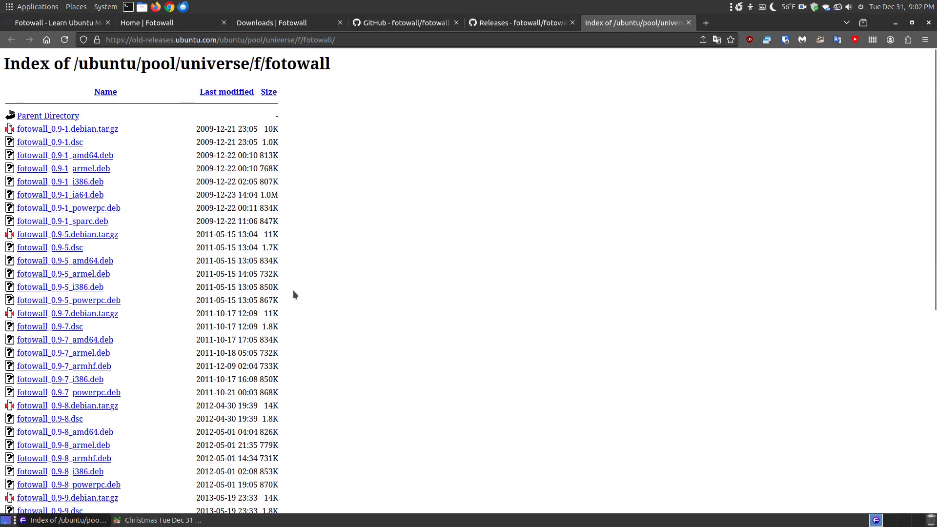
scroll(292, 290, "down", 6)
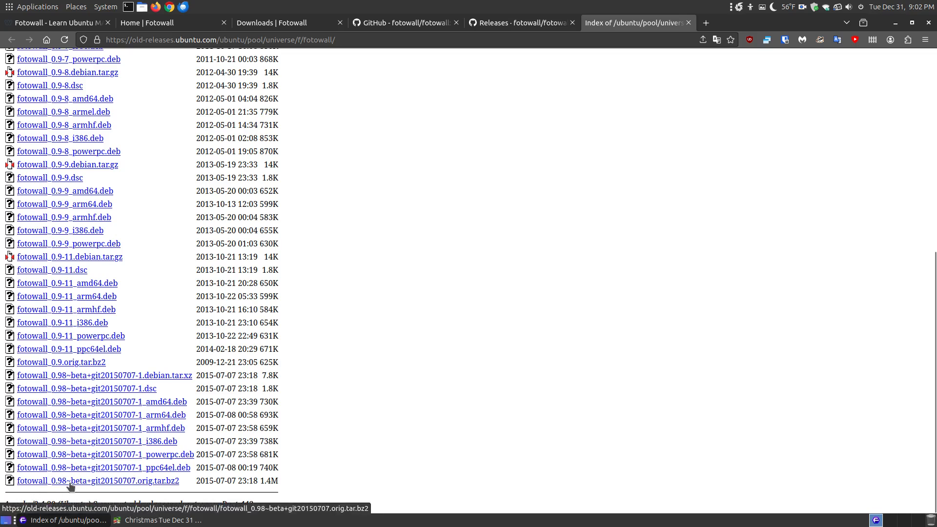
- Revisit the already open Fotowall homepage, old package index and binaries download page
left_click(183, 26)
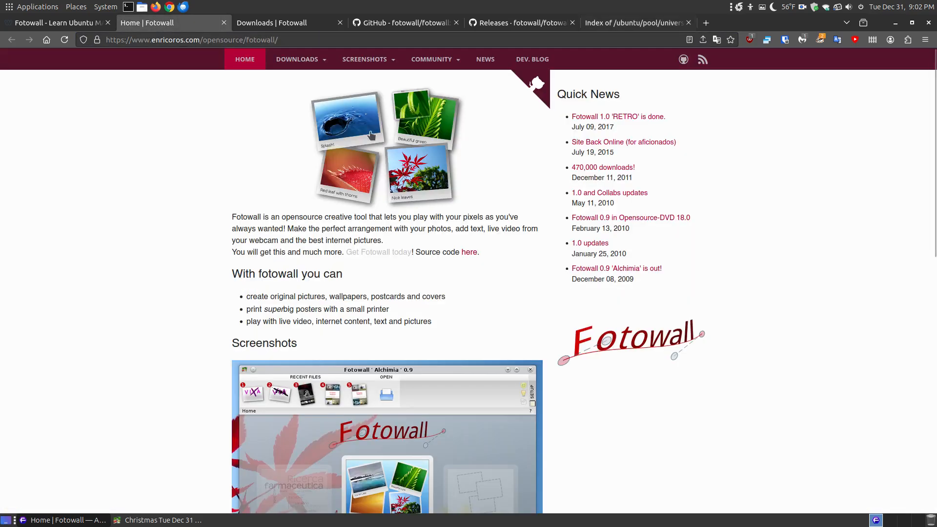
left_click(637, 27)
left_click(166, 23)
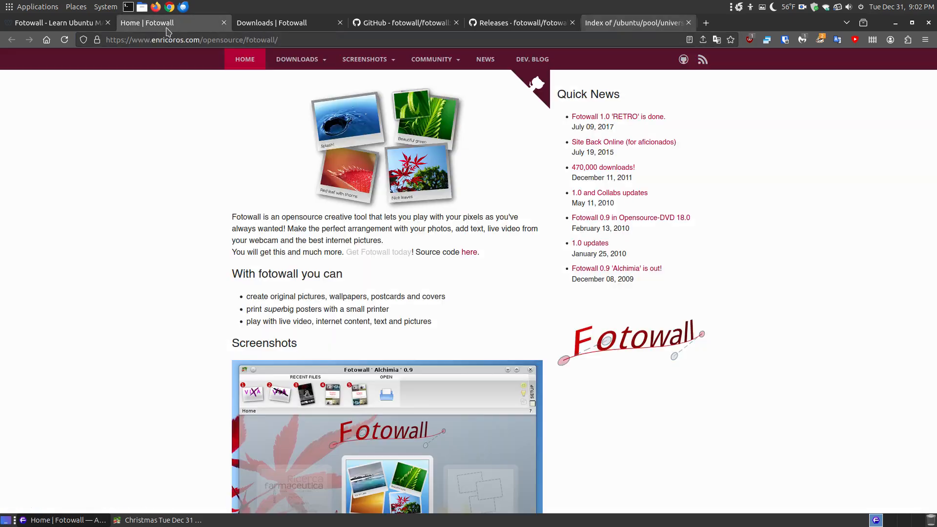
left_click(288, 23)
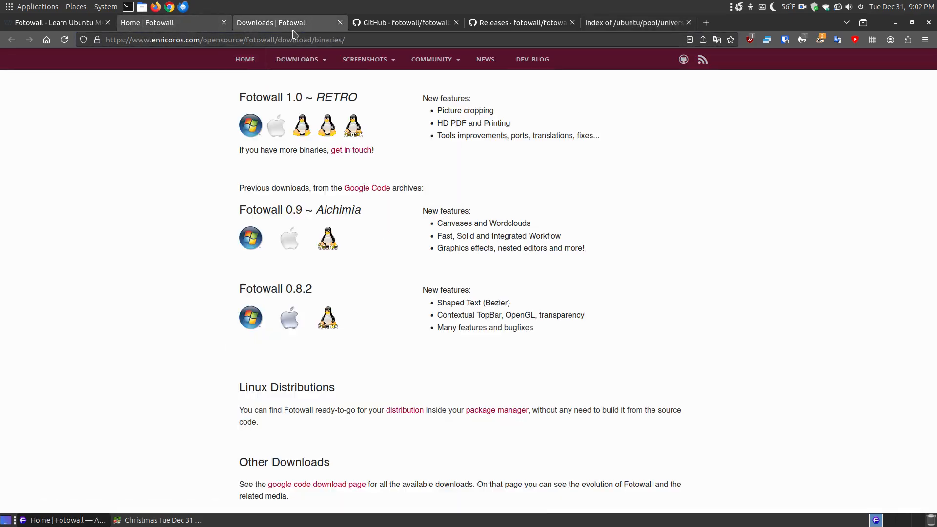
- Open the Fotowall 1.0 release from the GitHub repository page and review its release notes and assets
left_click(403, 23)
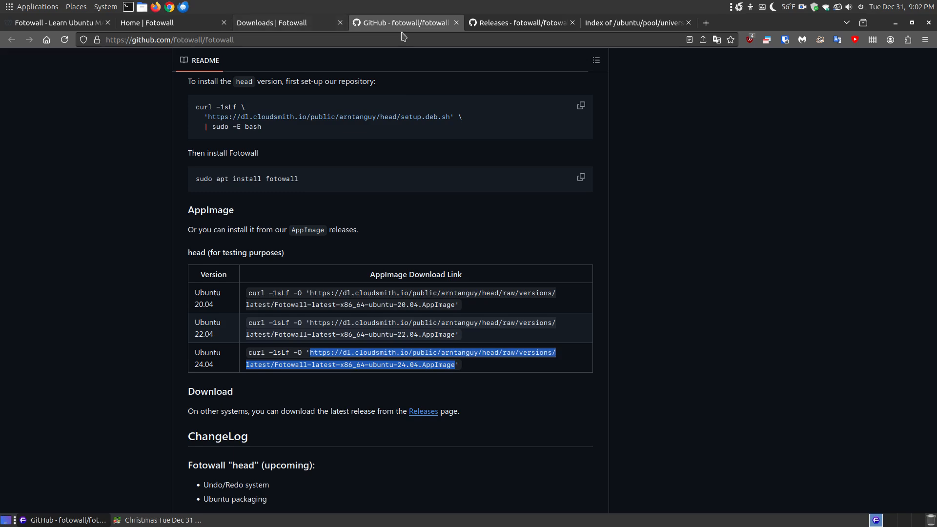
scroll(398, 172, "up", 3)
scroll(645, 187, "up", 15)
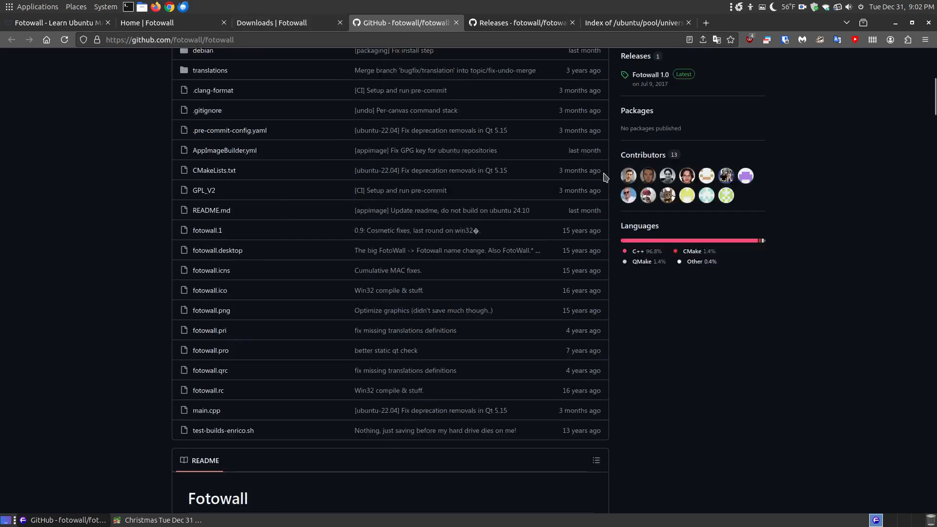
left_click(664, 294)
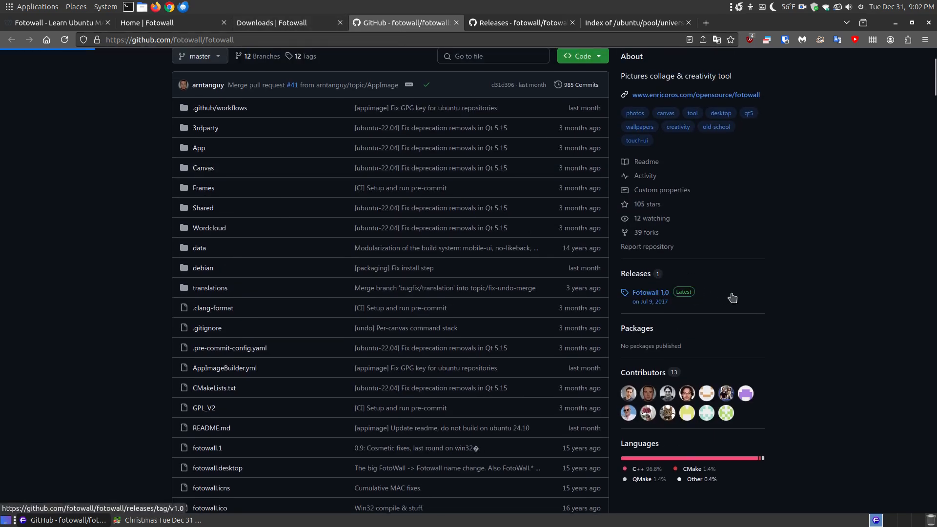
scroll(390, 309, "down", 4)
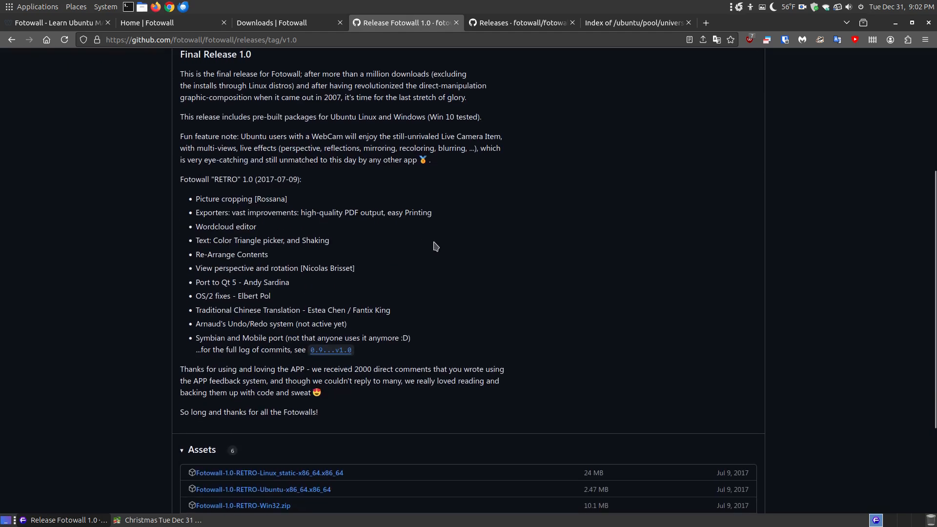
scroll(297, 208, "down", 3)
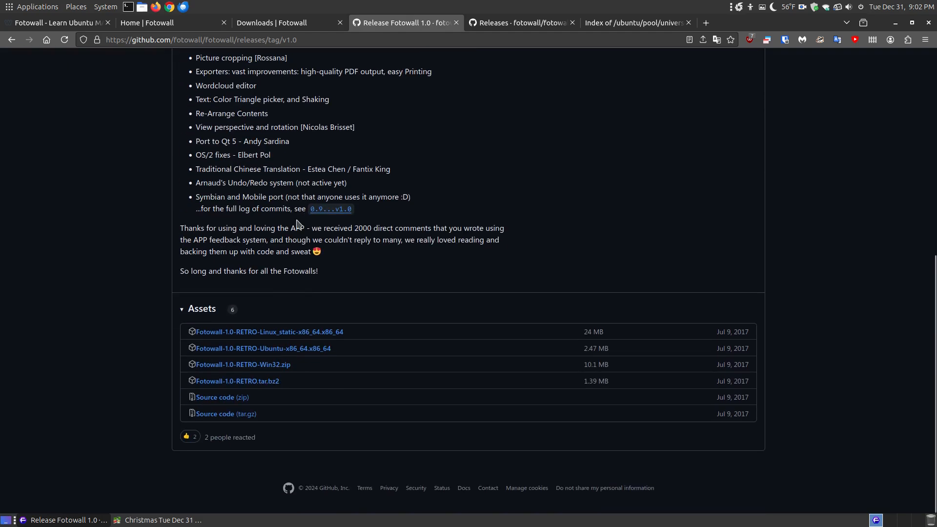
- Open the full GitHub releases list from the Fotowall 1.0 page and look over its notes and downloads
scroll(296, 224, "up", 7)
left_click(187, 155)
scroll(412, 252, "down", 2)
scroll(411, 253, "down", 5)
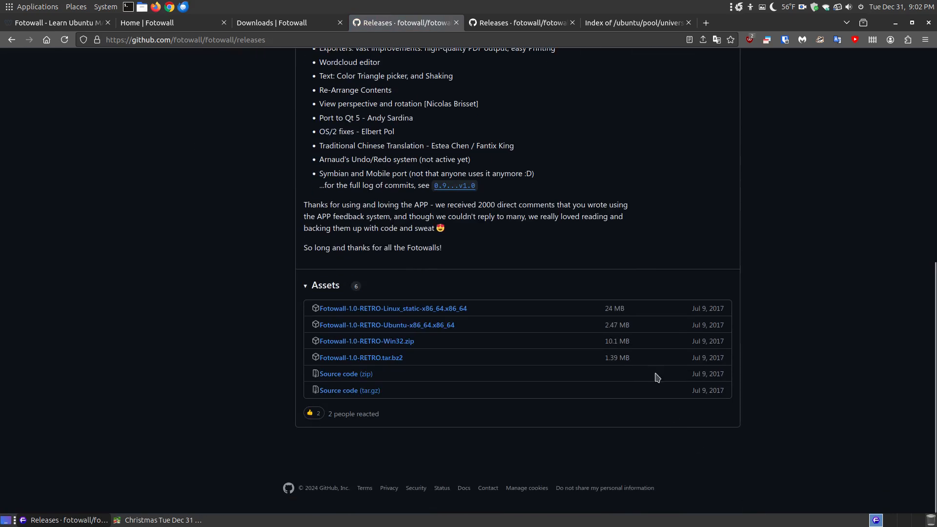
scroll(607, 270, "up", 7)
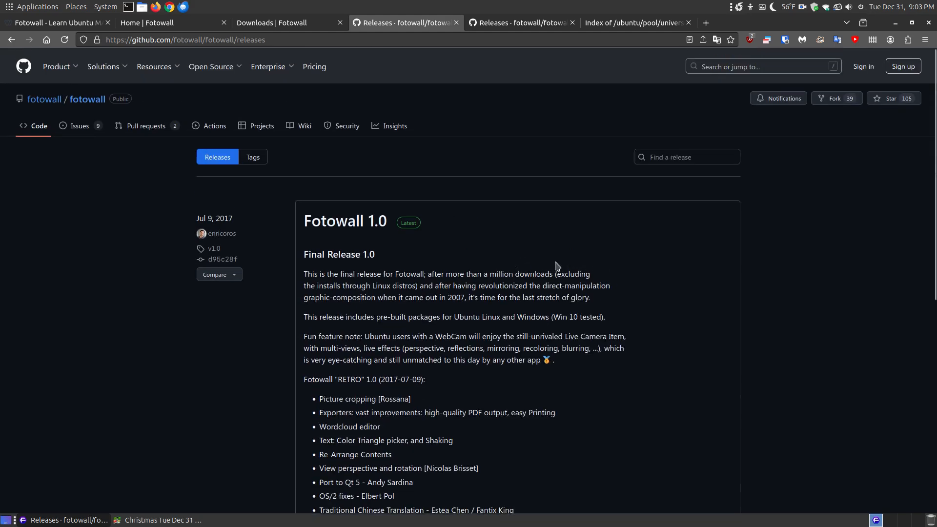
- Return from the browser to the Christmas collage and quit Fotowall without saving the changes
left_click(632, 24)
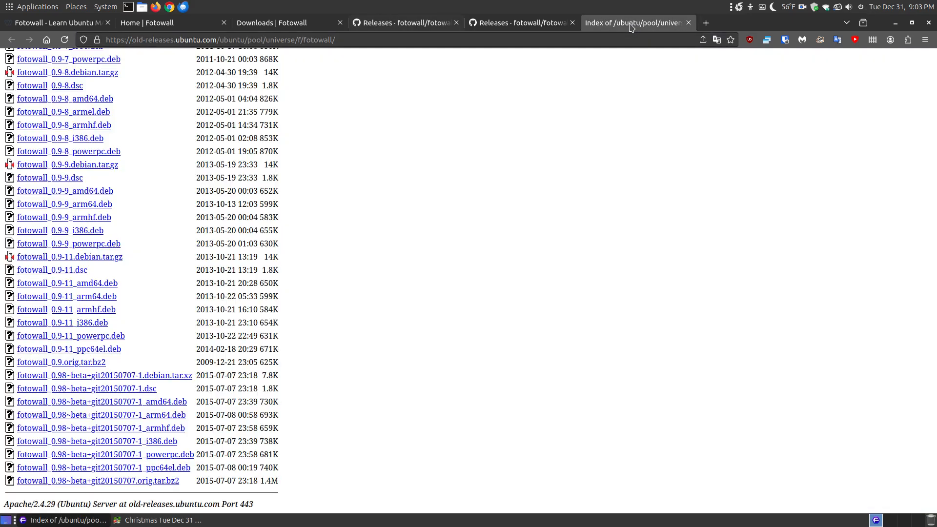
left_click(55, 23)
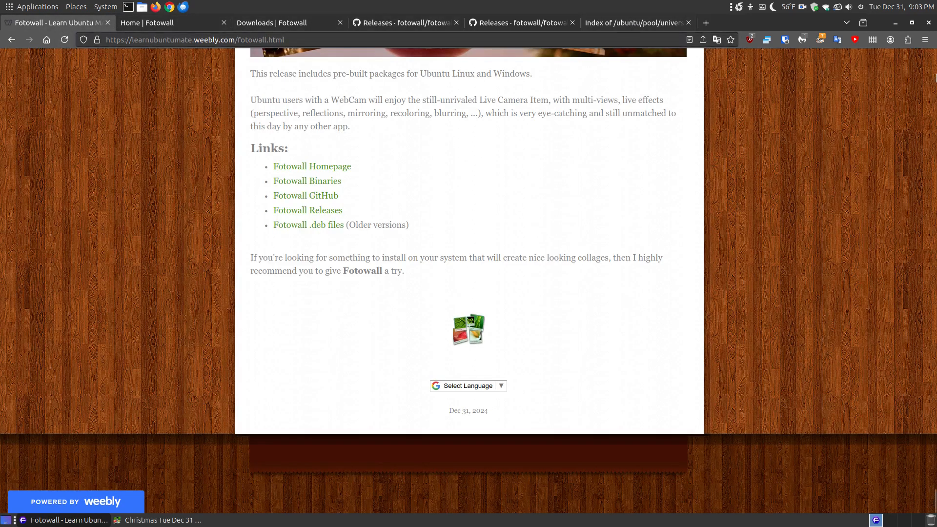
left_click(895, 23)
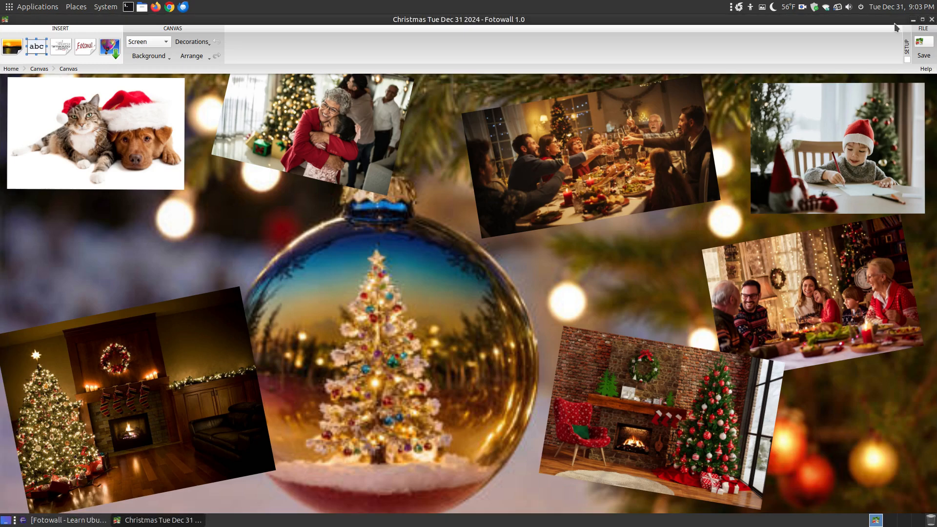
left_click(932, 20)
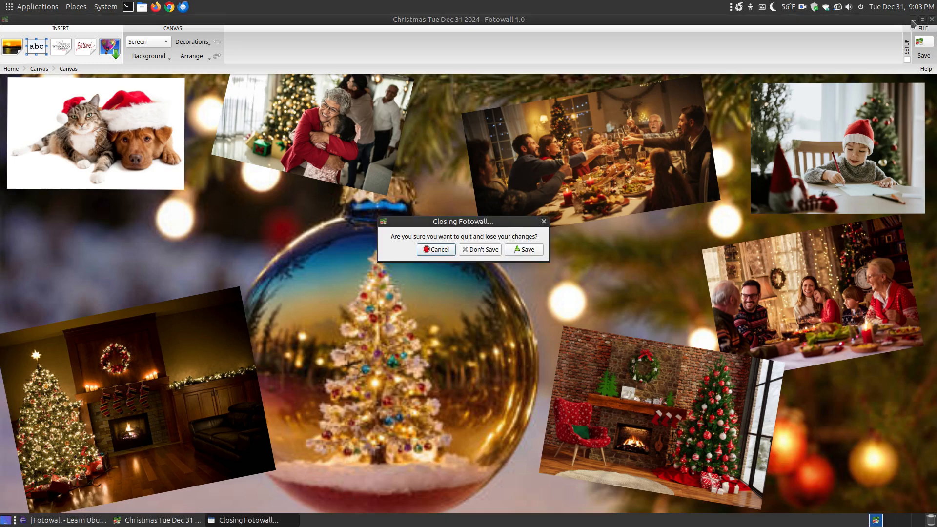
left_click(492, 255)
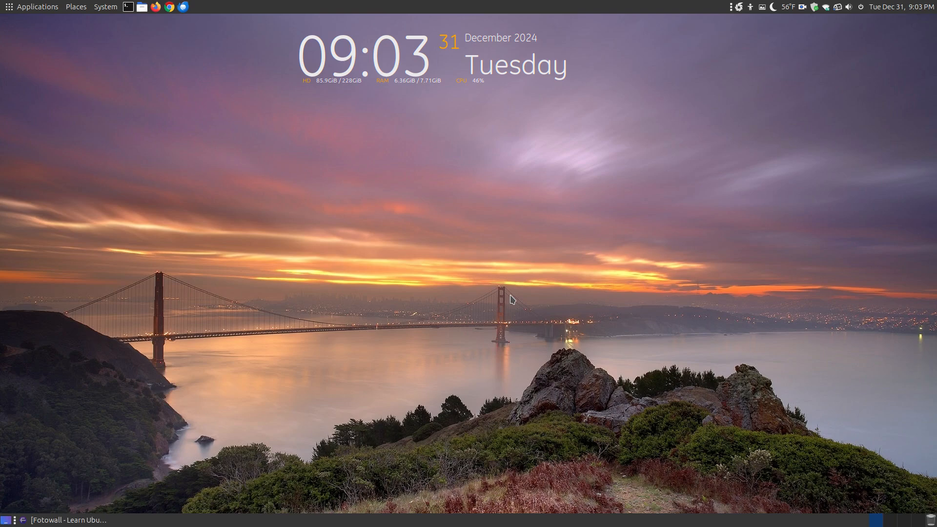
- Switch to Firefox, show the beginning of the Fotowall guide, and minimize the browser to the desktop
left_click(83, 520)
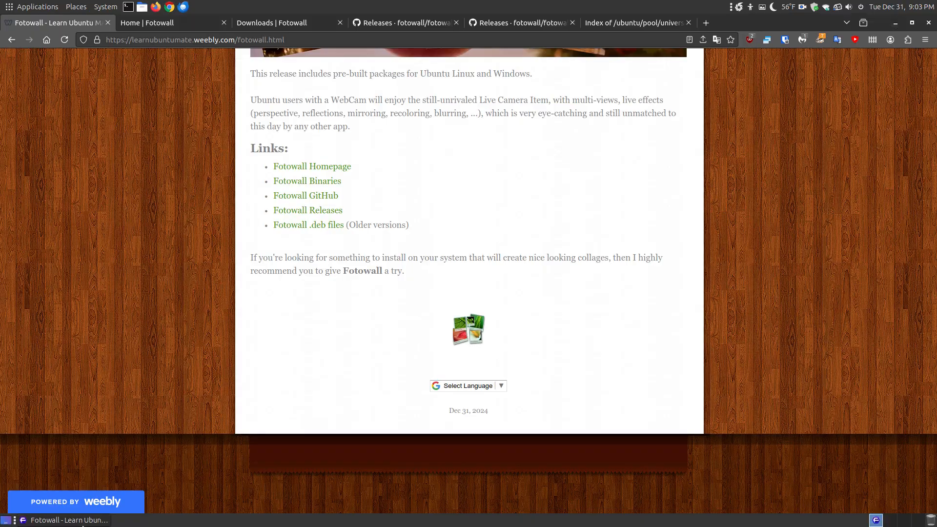
left_click_drag(934, 505, 934, 75)
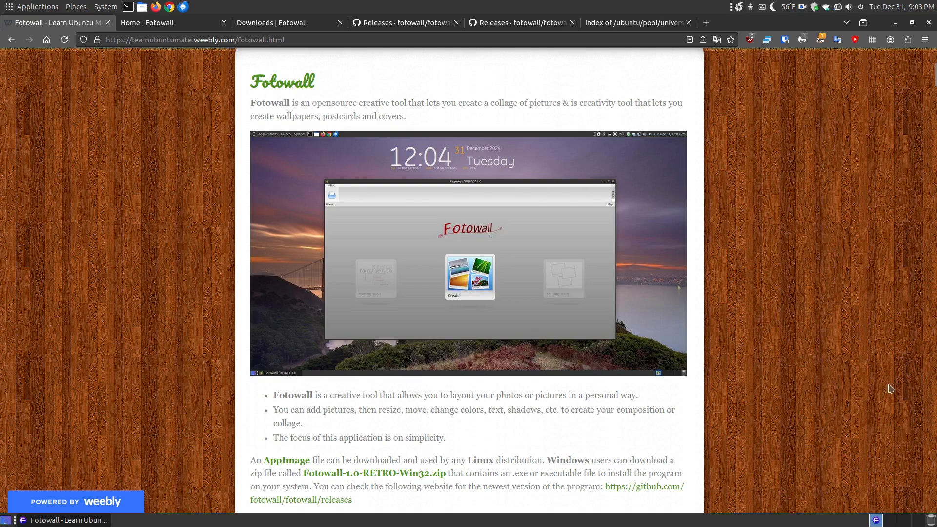
left_click(896, 25)
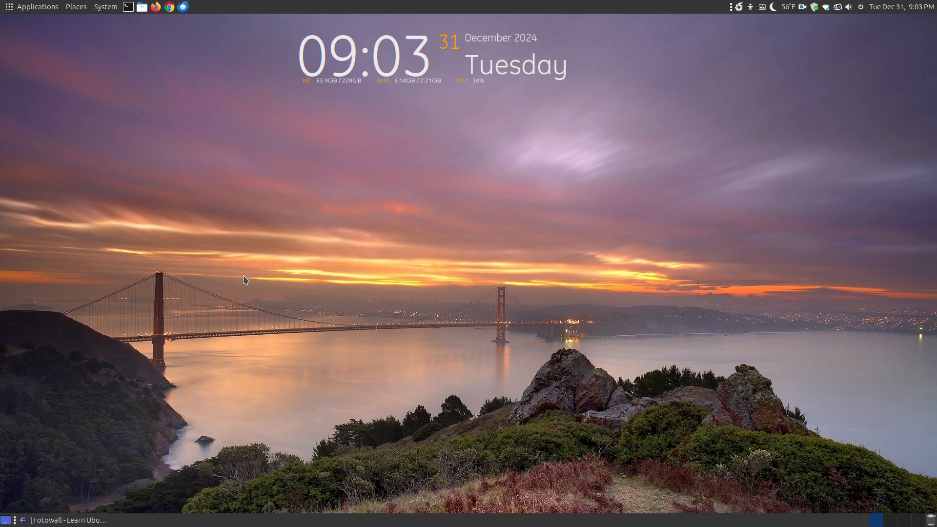
left_click(68, 520)
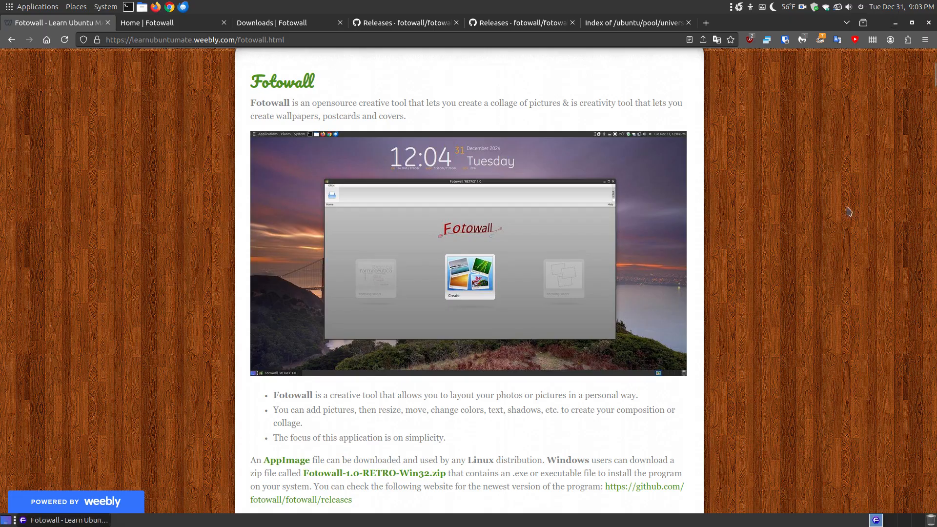
left_click(896, 23)
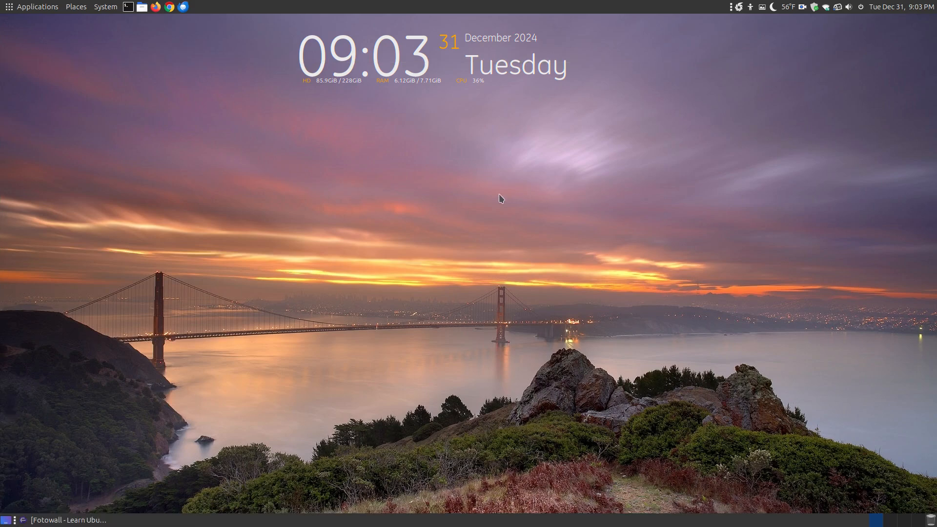